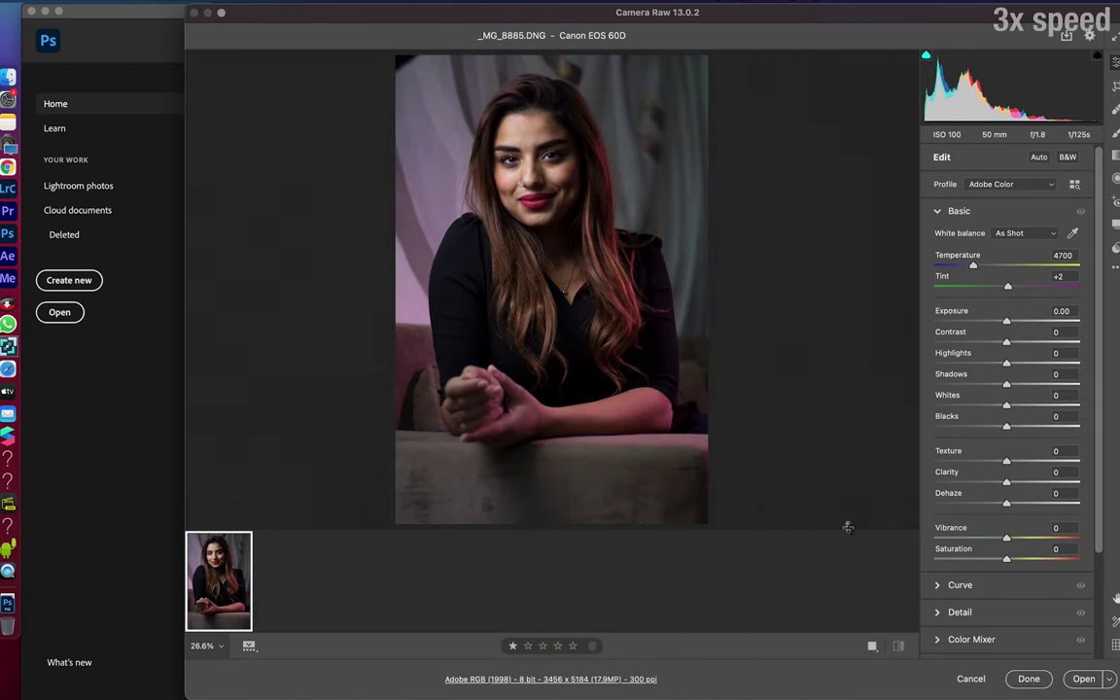
# Step: Set Temperature 4250, Exposure +0.35, Shadows +48 and Contrast -13, and adjust vibrance in the Basic panel
pyautogui.moveTo(975, 265); pyautogui.dragTo(966, 265)
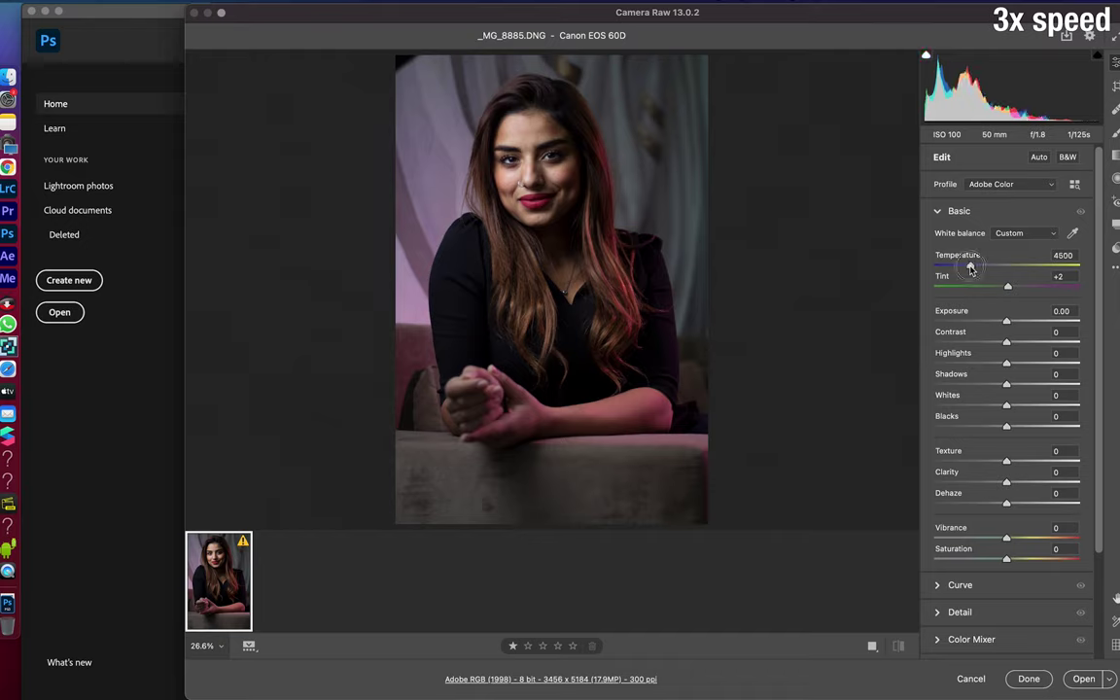
pyautogui.moveTo(1006, 321)
pyautogui.mouseDown()
pyautogui.moveTo(979, 362)
pyautogui.moveTo(1032, 385)
pyautogui.moveTo(994, 426)
pyautogui.moveTo(1014, 506)
pyautogui.mouseUp()
pyautogui.moveTo(1030, 384); pyautogui.dragTo(1040, 384)
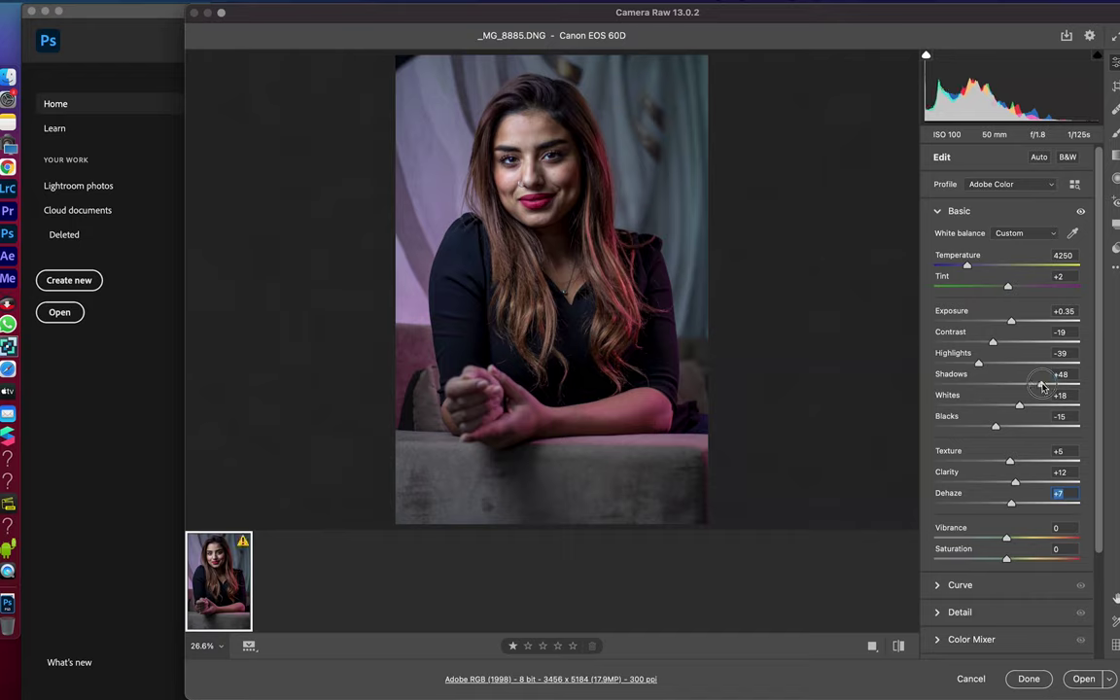
pyautogui.moveTo(992, 342); pyautogui.dragTo(996, 342)
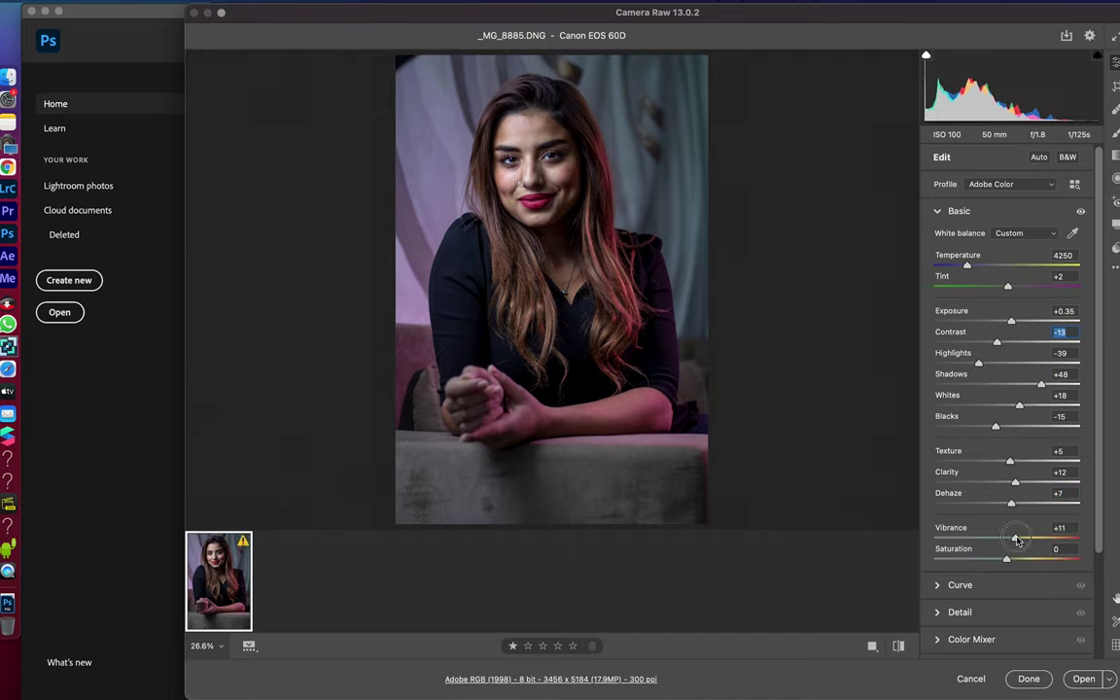
pyautogui.moveTo(1017, 540); pyautogui.dragTo(1012, 536)
# Step: In Calibration, set Blue saturation +46, Red hue +25 with saturation -8, and Green hue -25
pyautogui.scroll(-3, 1001, 564)
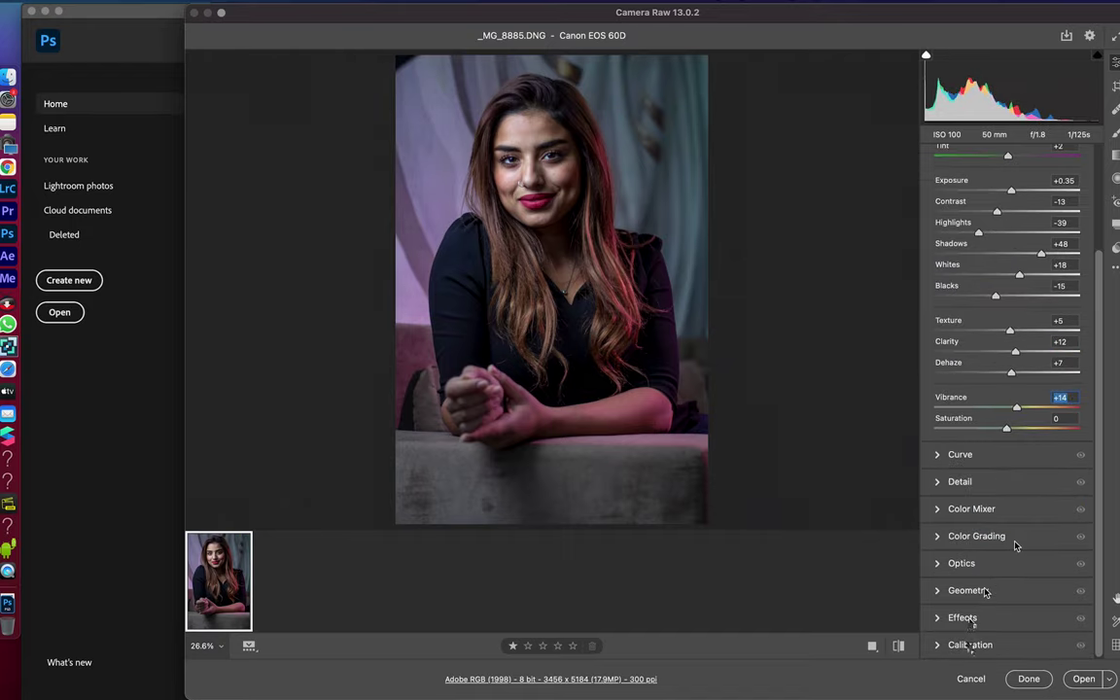
pyautogui.click(969, 643)
pyautogui.moveTo(1005, 647)
pyautogui.mouseDown()
pyautogui.moveTo(1044, 647)
pyautogui.moveTo(991, 627)
pyautogui.mouseUp()
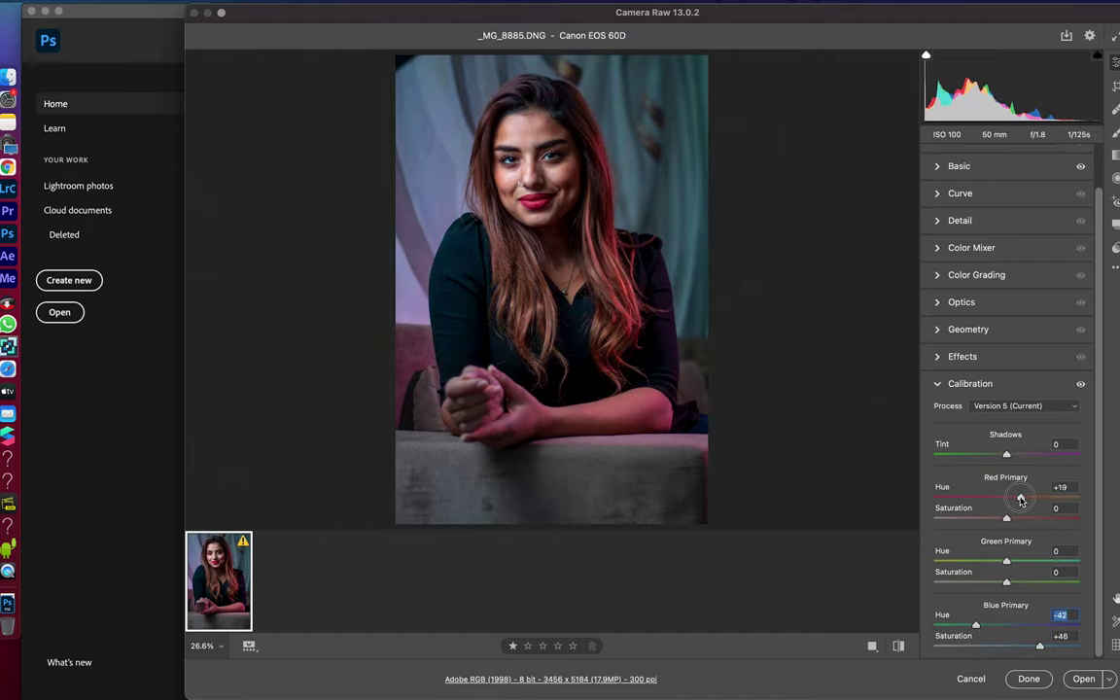
pyautogui.moveTo(1023, 500); pyautogui.dragTo(1026, 496)
pyautogui.moveTo(1005, 560)
pyautogui.mouseDown()
pyautogui.moveTo(989, 559)
pyautogui.moveTo(1020, 583)
pyautogui.mouseUp()
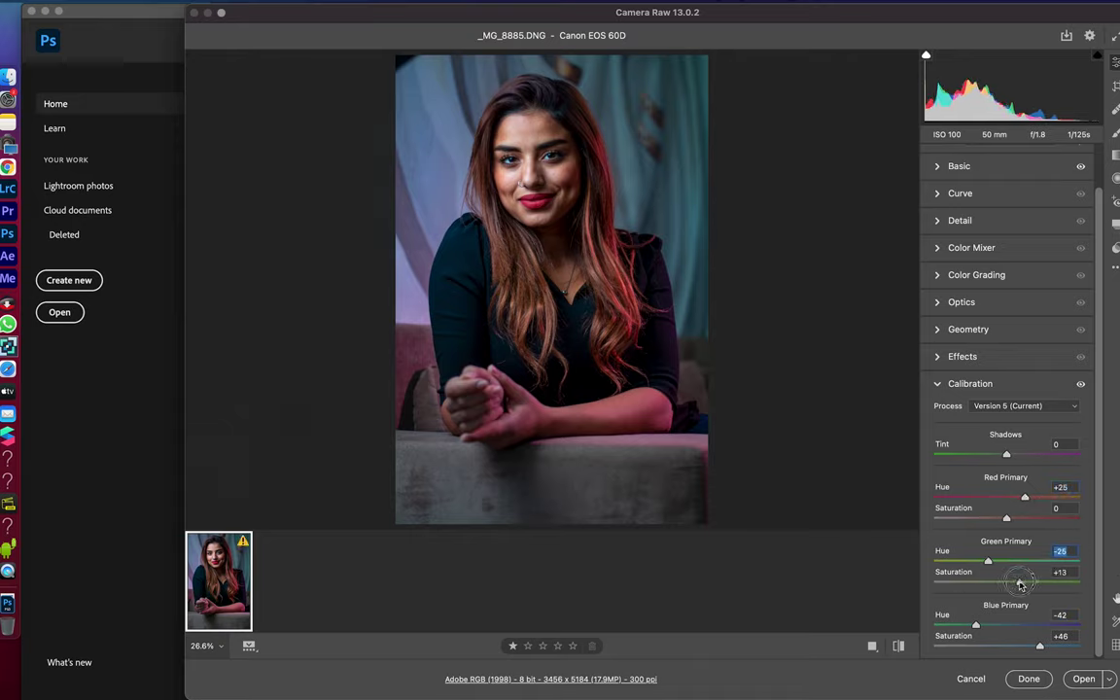
pyautogui.moveTo(1006, 518); pyautogui.dragTo(1003, 520)
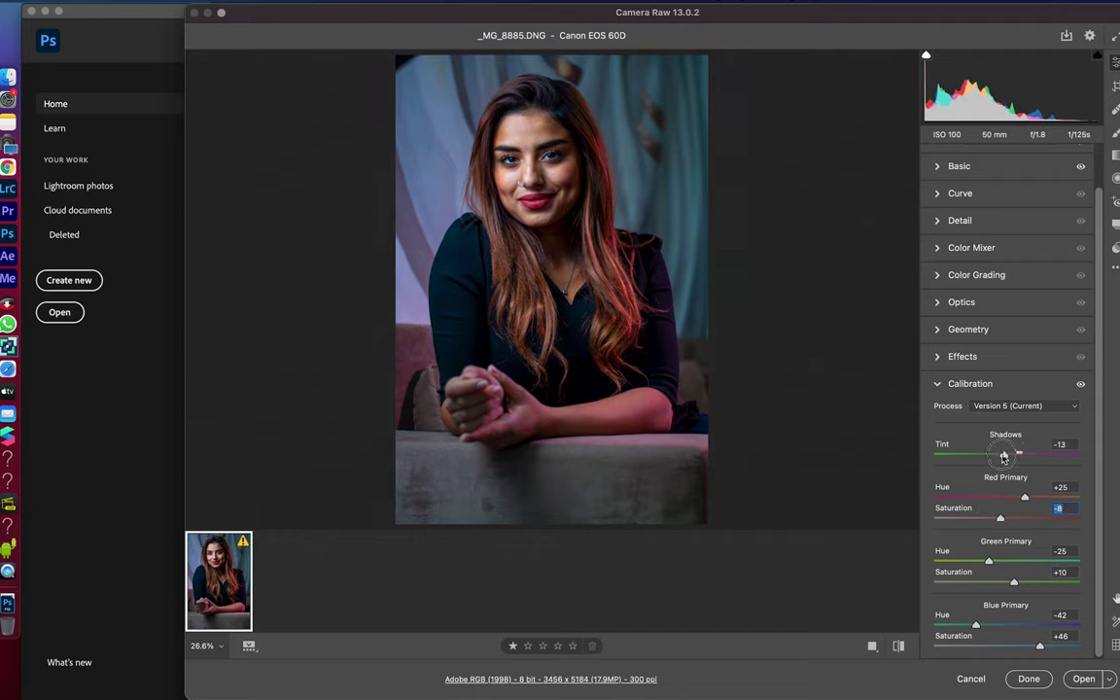
# Step: In Color Mixer Hue, set Reds -12 and Greens +100, and shift Yellows, Aquas, Blues and Magentas
pyautogui.click(938, 384)
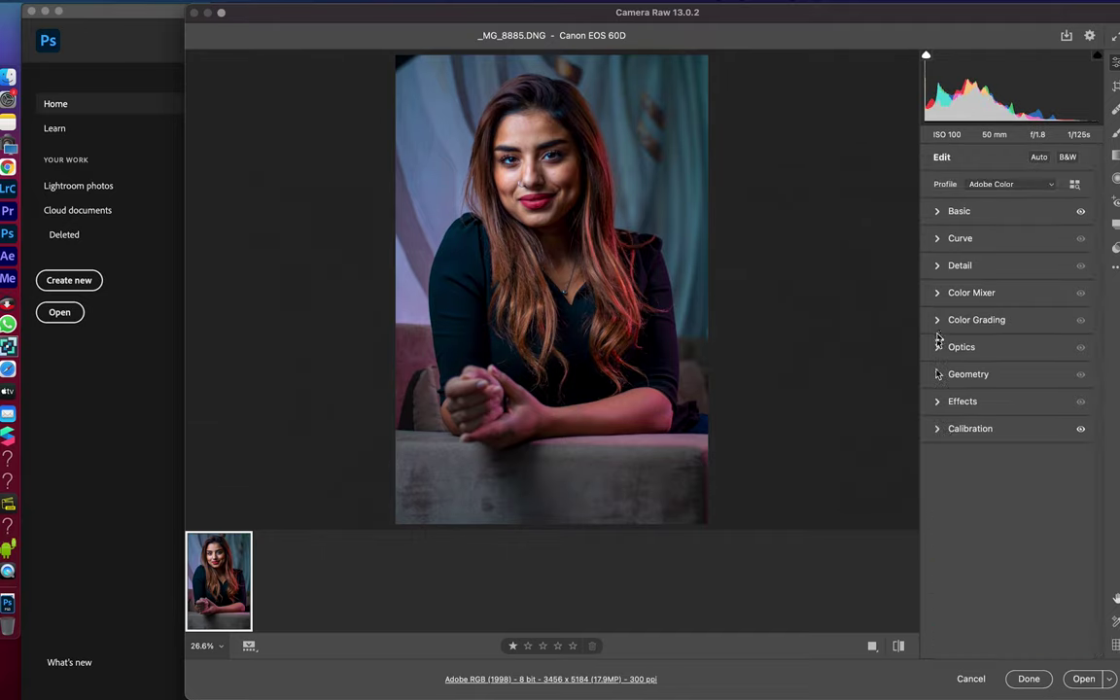
pyautogui.click(940, 294)
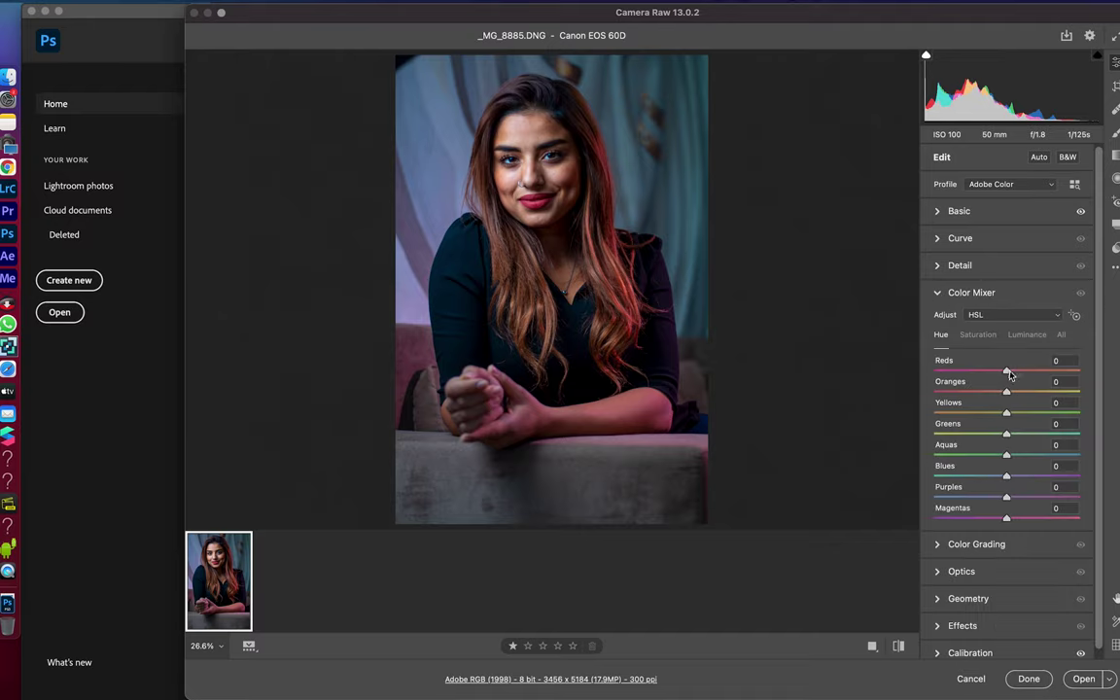
pyautogui.moveTo(1009, 377); pyautogui.dragTo(1006, 394)
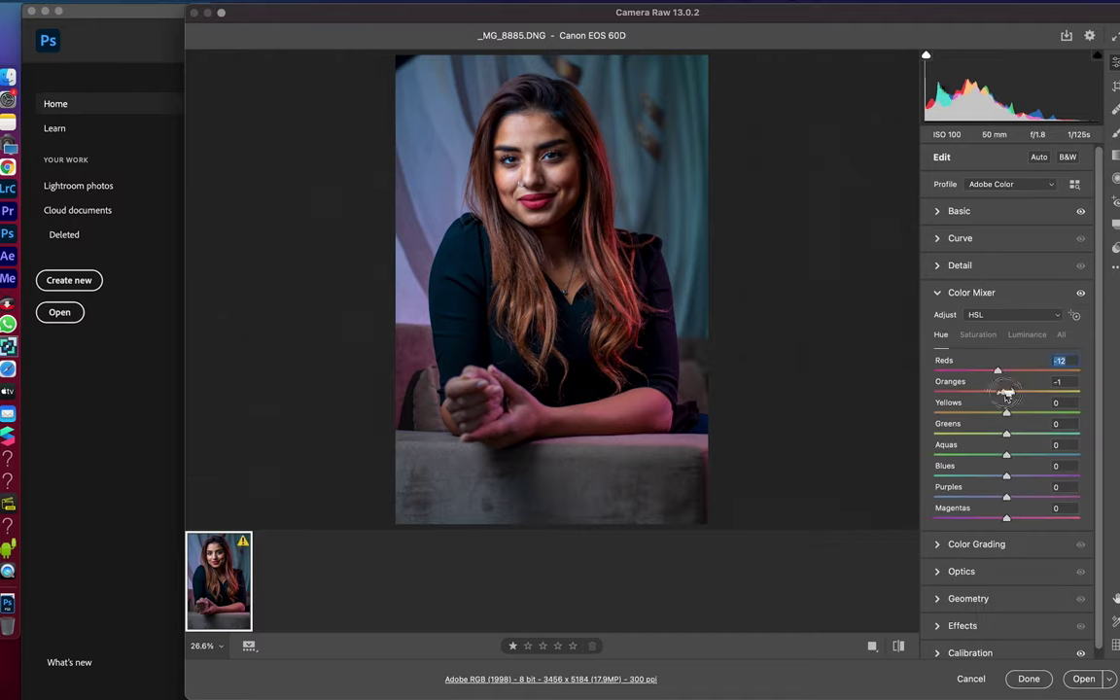
pyautogui.moveTo(1003, 415)
pyautogui.mouseDown()
pyautogui.moveTo(988, 415)
pyautogui.moveTo(1079, 437)
pyautogui.mouseUp()
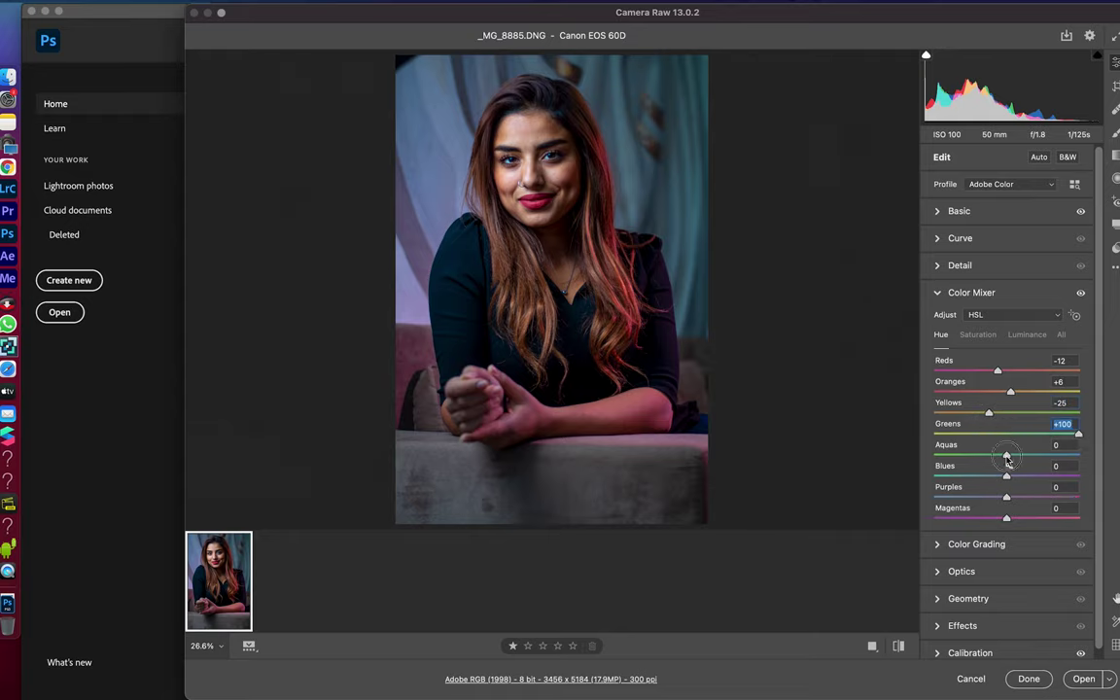
pyautogui.moveTo(1007, 456)
pyautogui.mouseDown()
pyautogui.moveTo(1029, 456)
pyautogui.moveTo(965, 497)
pyautogui.mouseUp()
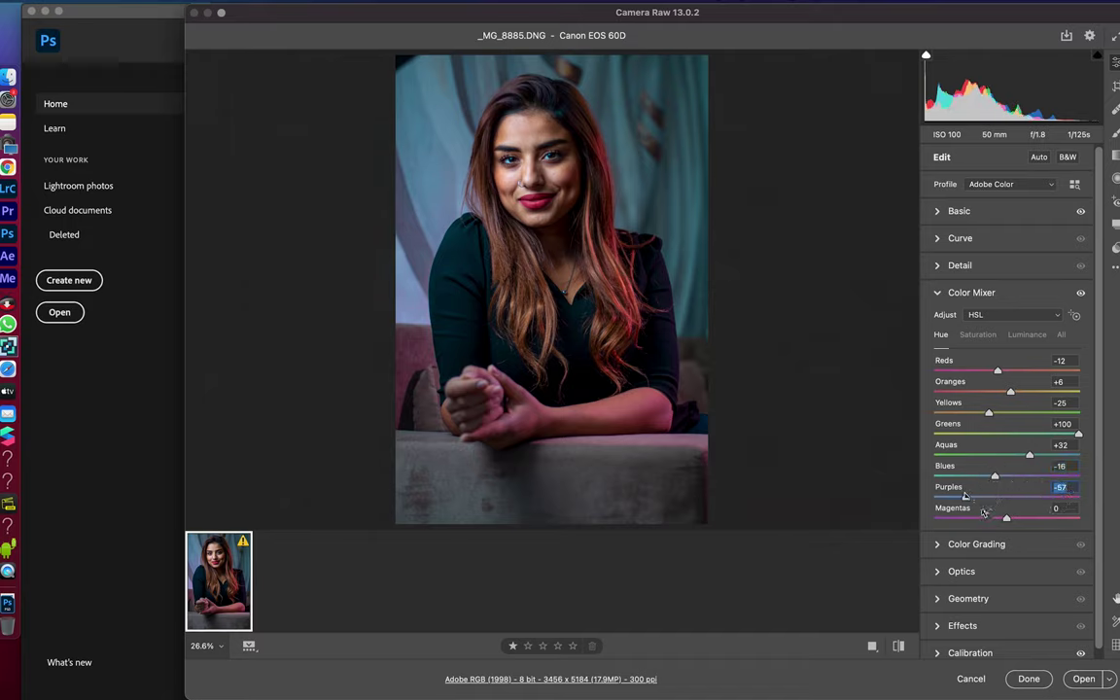
pyautogui.moveTo(934, 517); pyautogui.dragTo(1067, 518)
# Step: Set Color Mixer saturation to Yellows -30 and Blues +21
pyautogui.click(979, 335)
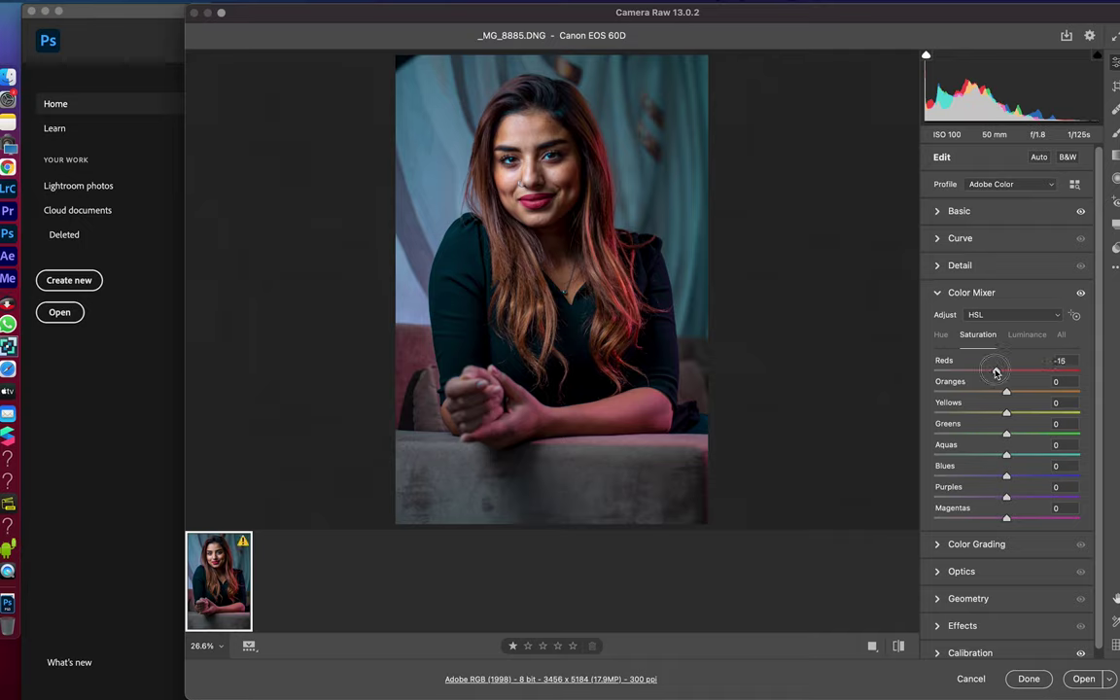
pyautogui.moveTo(1005, 413); pyautogui.dragTo(985, 413)
pyautogui.moveTo(1006, 474); pyautogui.dragTo(1023, 476)
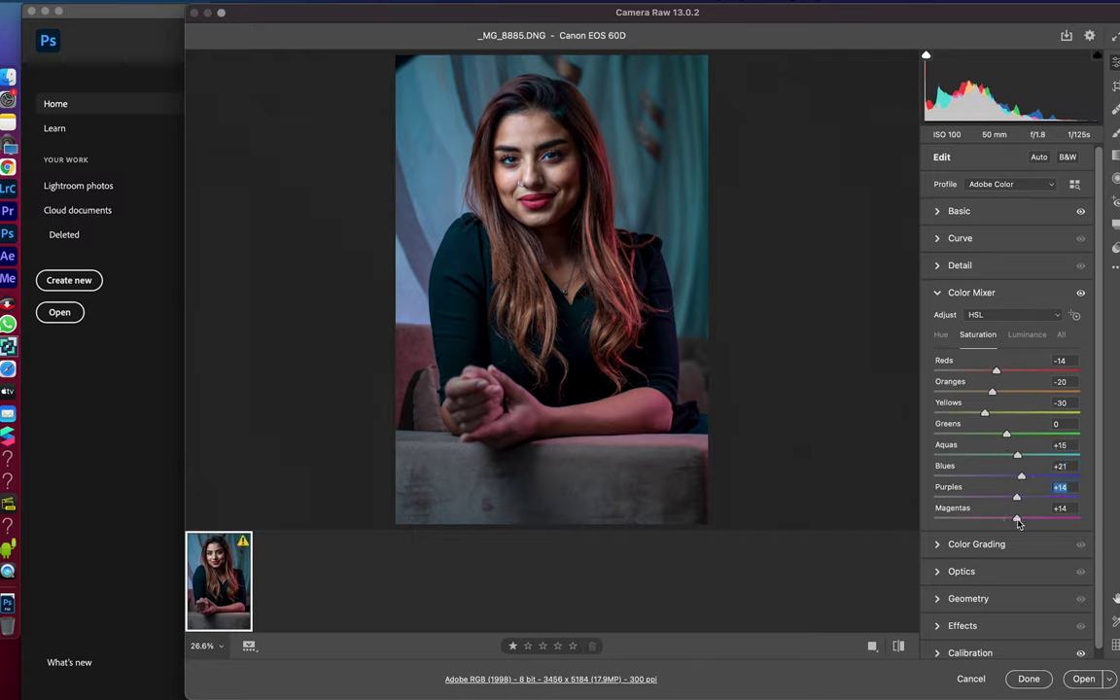
# Step: Set Color Mixer luminance: darken Reds, Oranges, Aquas and Purples, Yellows +32, Blues -20
pyautogui.click(1027, 334)
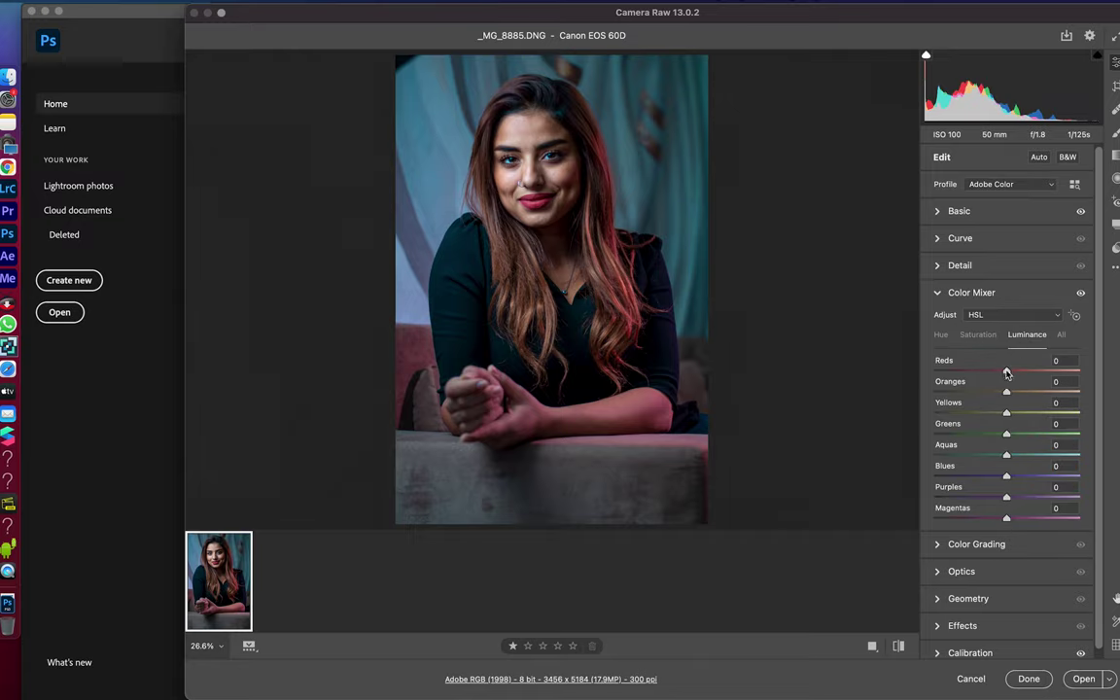
pyautogui.moveTo(1011, 373); pyautogui.dragTo(991, 396)
pyautogui.moveTo(1005, 412)
pyautogui.mouseDown()
pyautogui.moveTo(1029, 412)
pyautogui.moveTo(994, 392)
pyautogui.mouseUp()
pyautogui.moveTo(1006, 475)
pyautogui.mouseDown()
pyautogui.moveTo(992, 477)
pyautogui.moveTo(990, 456)
pyautogui.mouseUp()
pyautogui.moveTo(1006, 497); pyautogui.dragTo(993, 498)
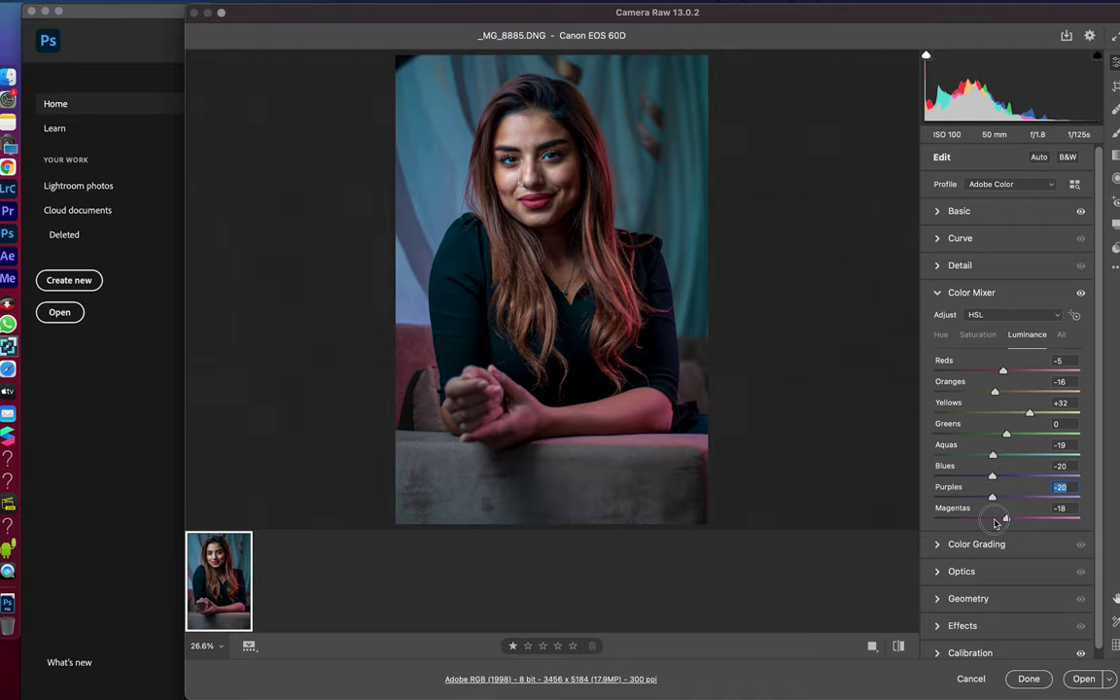
pyautogui.click(939, 265)
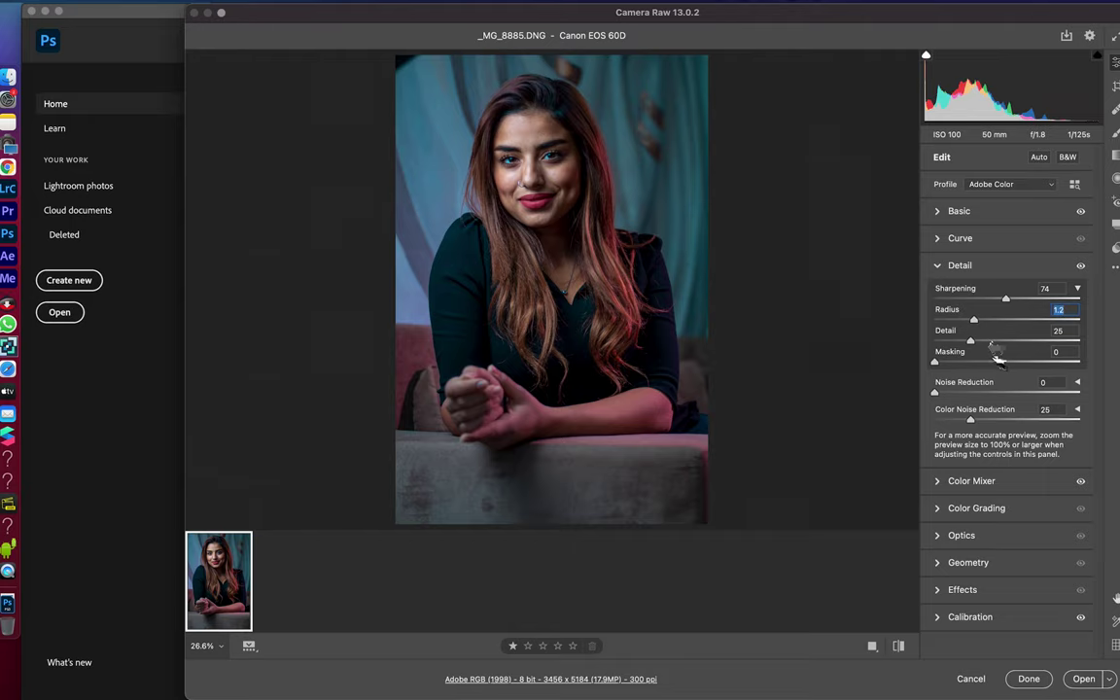
# Step: Set sharpening masking to 75 and raise colour noise reduction, then compare with the original
pyautogui.moveTo(1007, 364); pyautogui.dragTo(1043, 362)
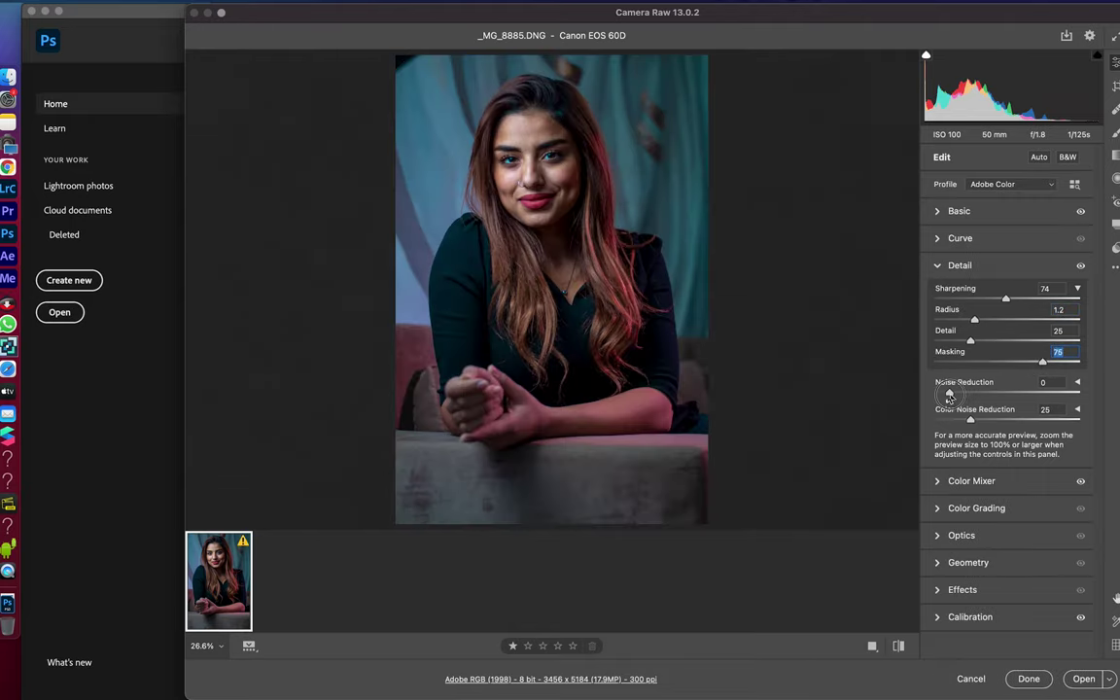
pyautogui.moveTo(972, 420); pyautogui.dragTo(1056, 420)
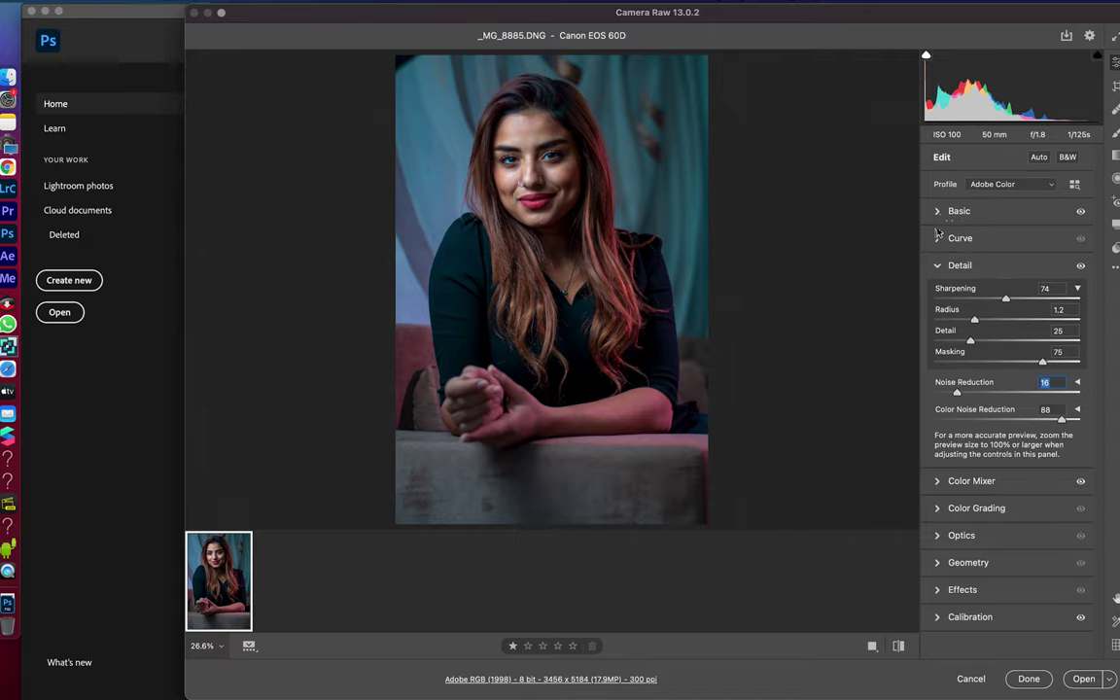
pyautogui.press('p')
pyautogui.press('p')
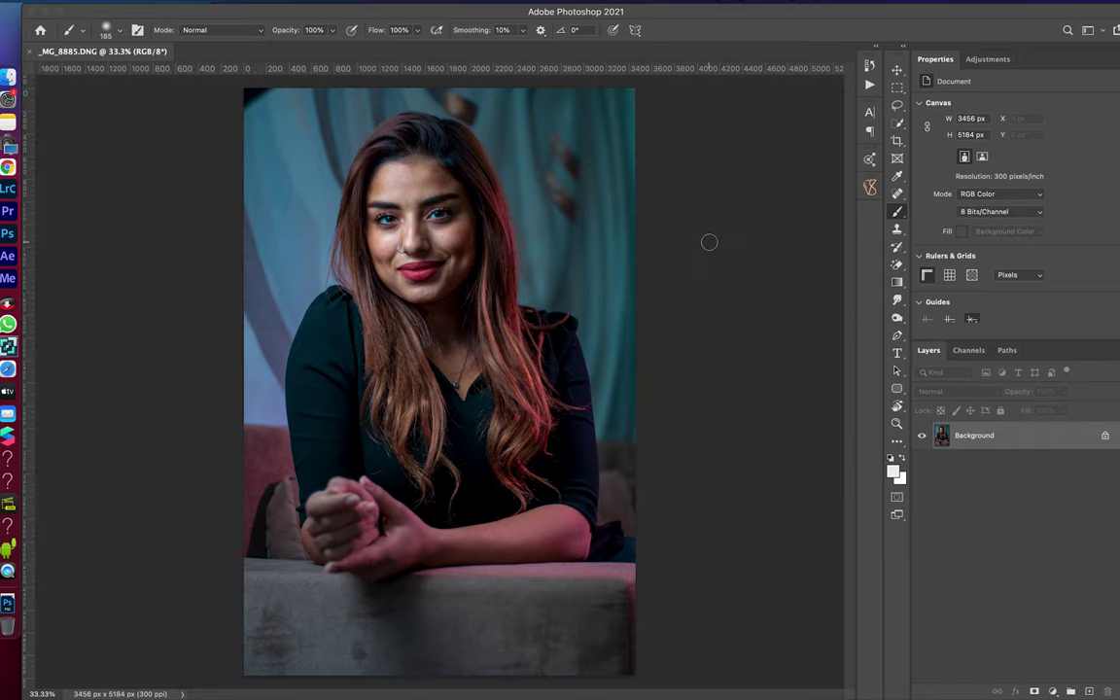
# Step: Duplicate the Background layer and spot-heal a blemish near the top-left
pyautogui.moveTo(991, 438); pyautogui.dragTo(1088, 691)
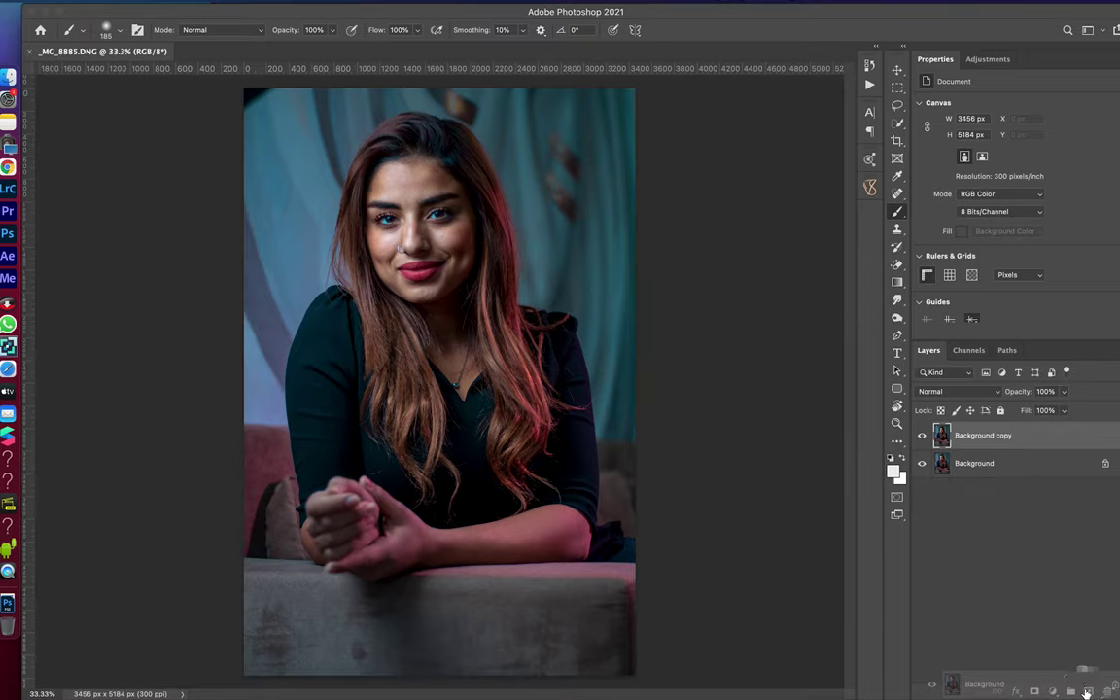
pyautogui.click(897, 195)
pyautogui.moveTo(260, 98); pyautogui.dragTo(258, 91)
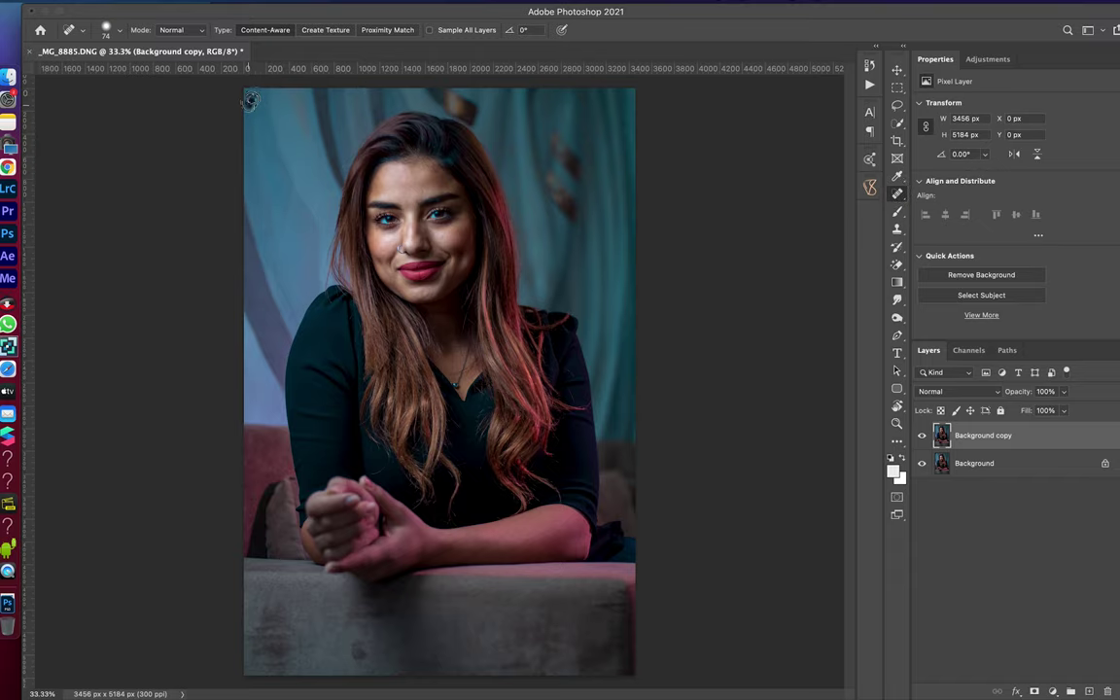
# Step: Set the spot healing brush to 33 px and pan around the face checking blemishes
pyautogui.scroll(5, 289, 232)
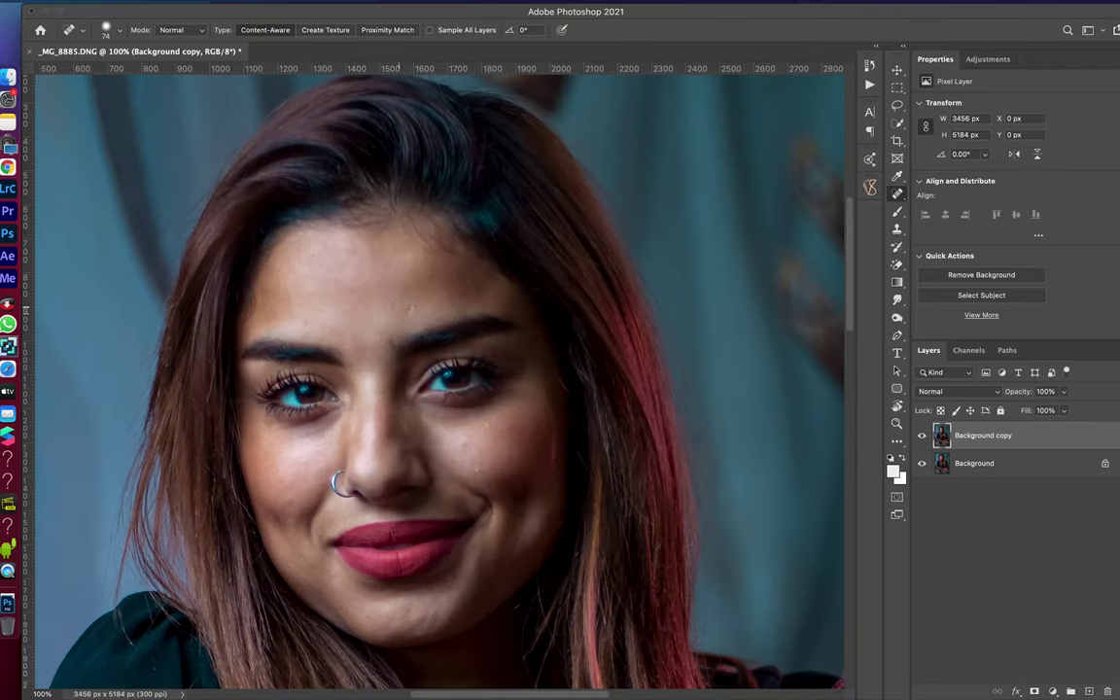
pyautogui.rightClick(408, 301)
pyautogui.write('33')
pyautogui.press('Return')
pyautogui.scroll(-2, 379, 282)
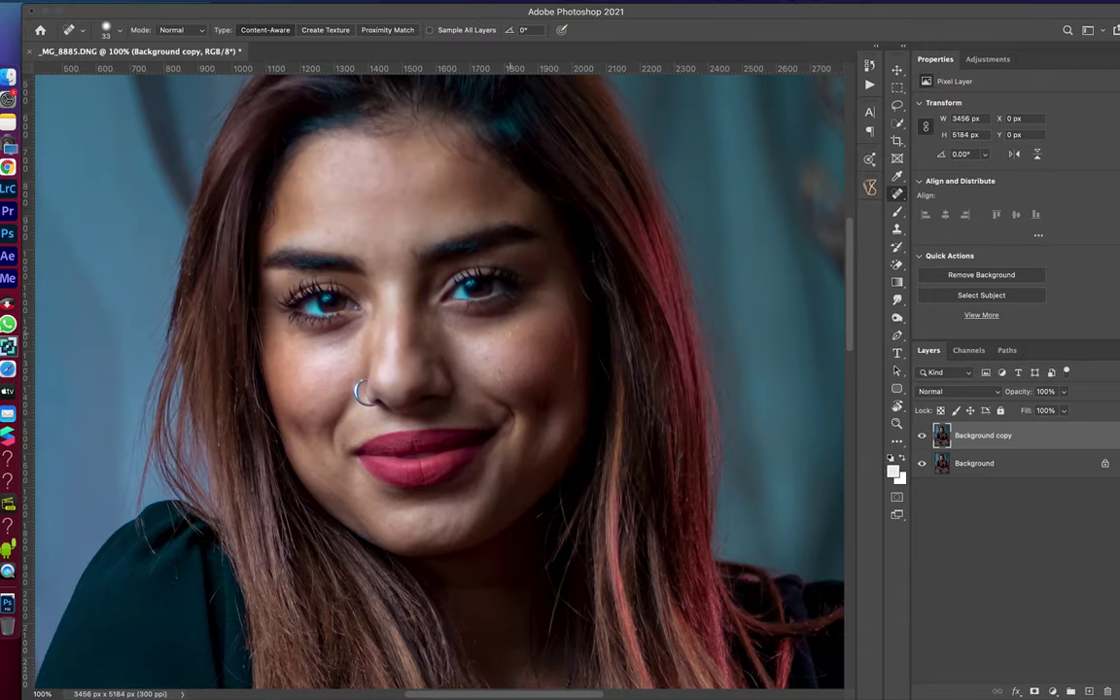
pyautogui.scroll(-2, 438, 369)
pyautogui.hscroll(-1, 437, 369)
pyautogui.scroll(-2, 438, 370)
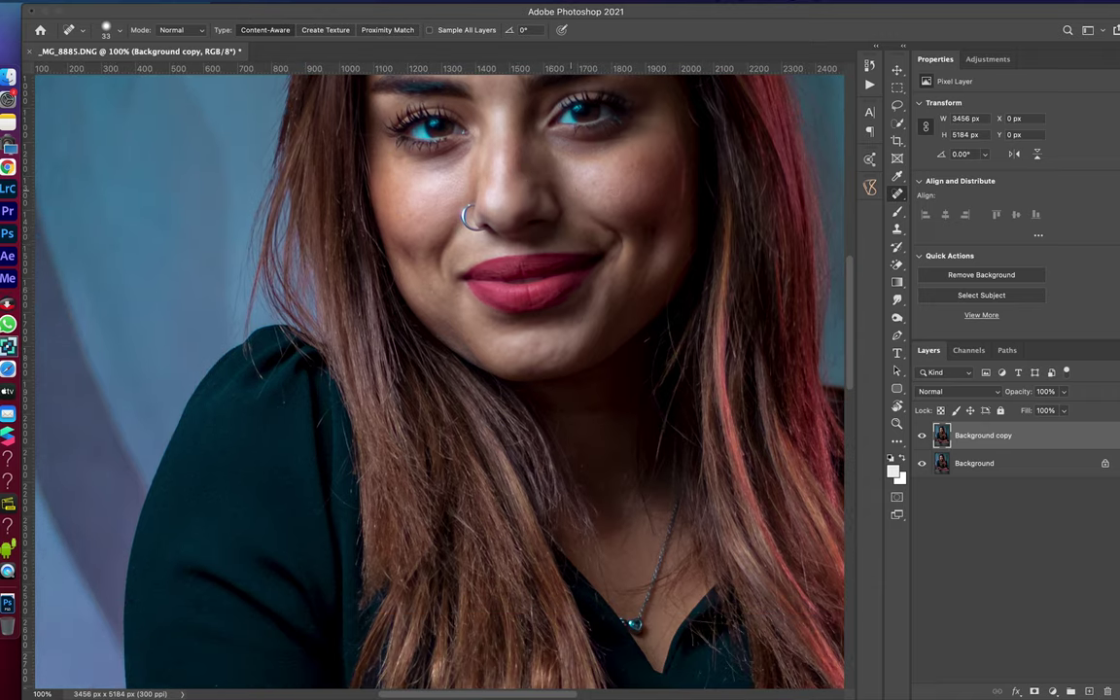
pyautogui.scroll(-2, 575, 309)
pyautogui.scroll(-5, 575, 309)
pyautogui.scroll(-3, 576, 309)
pyautogui.hscroll(2, 576, 309)
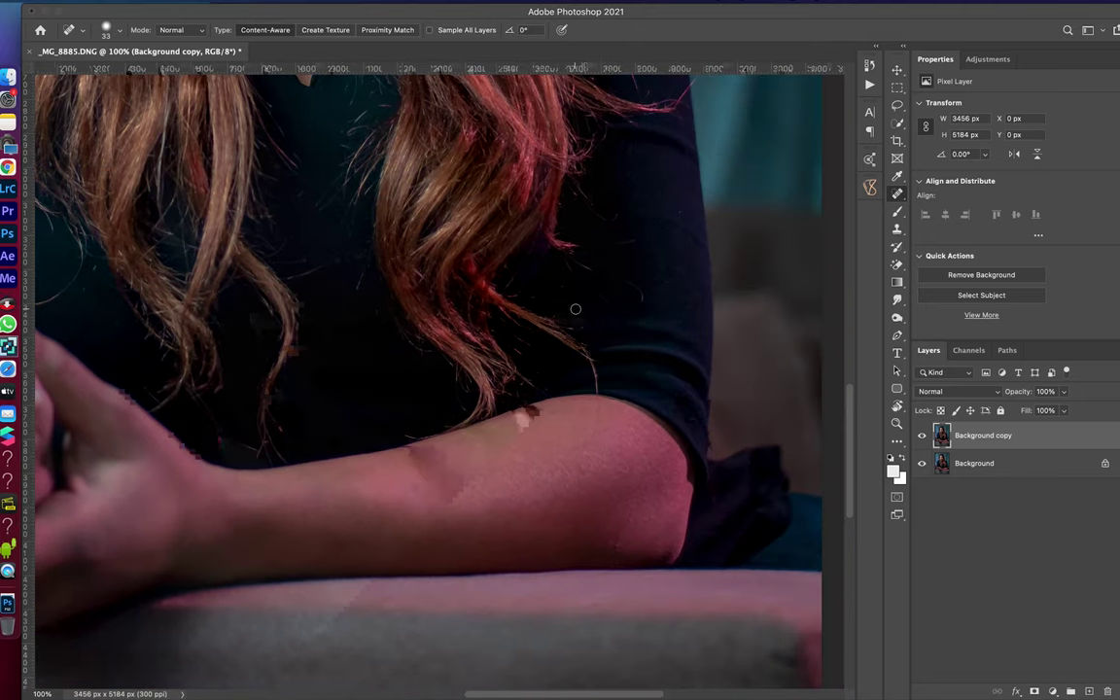
pyautogui.hscroll(1, 575, 309)
pyautogui.scroll(3, 596, 549)
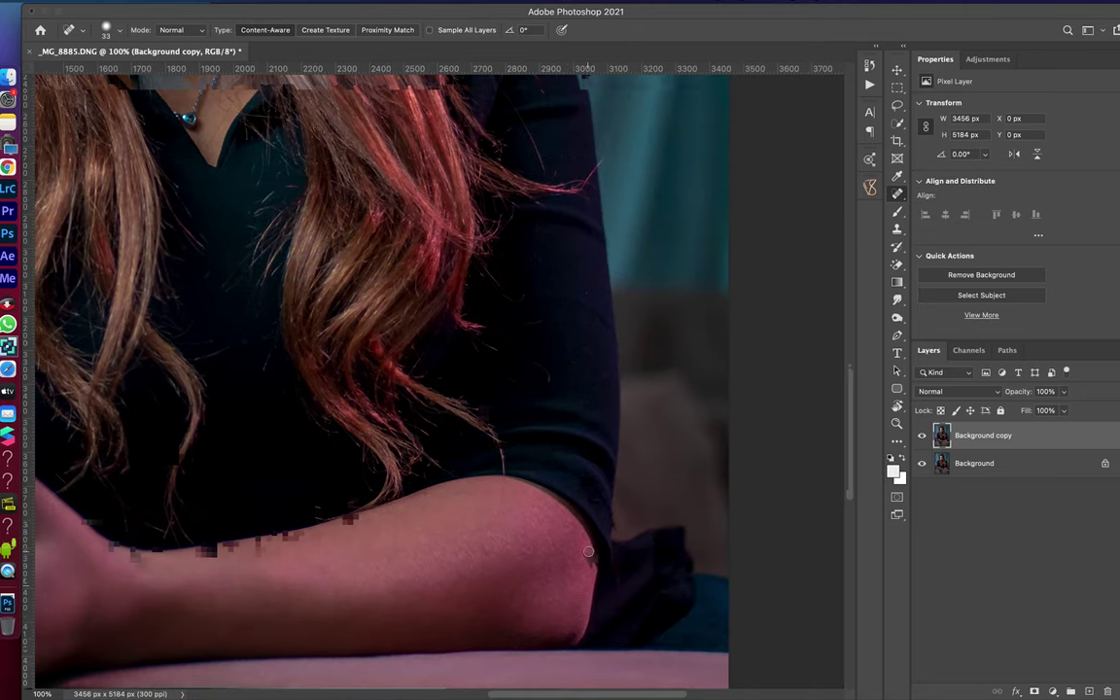
pyautogui.scroll(3, 596, 549)
pyautogui.scroll(3, 595, 549)
pyautogui.hscroll(-2, 596, 549)
pyautogui.scroll(3, 442, 415)
pyautogui.hscroll(-1, 442, 415)
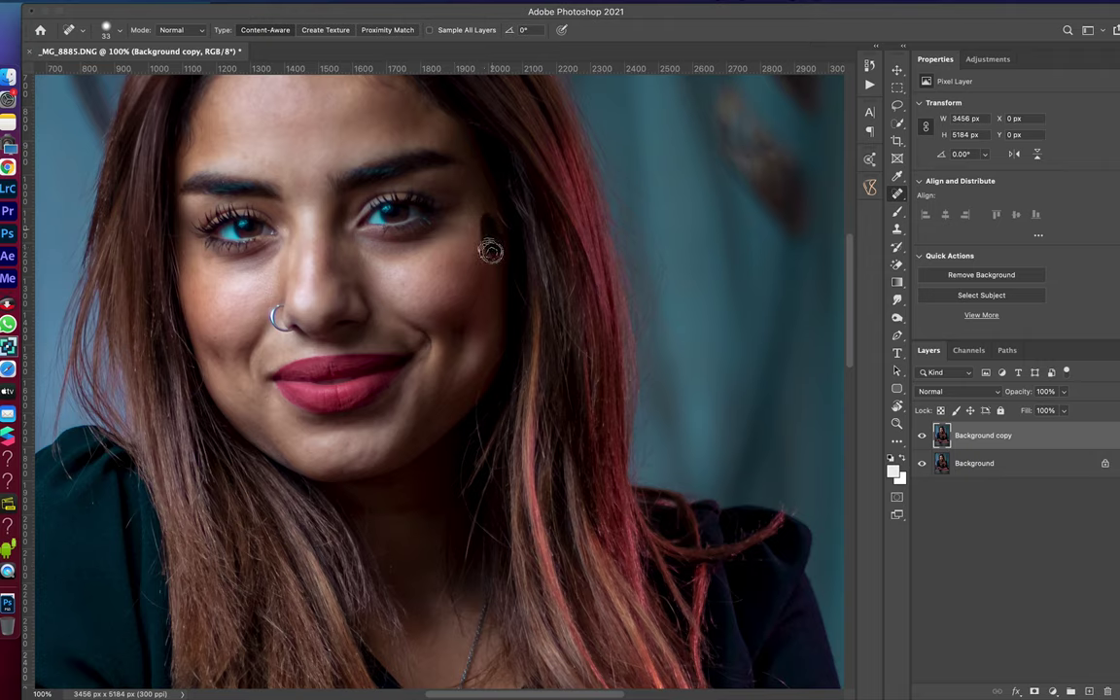
# Step: Switch to the Healing Brush Tool and fit the photo on screen
pyautogui.rightClick(896, 192)
pyautogui.click(957, 202)
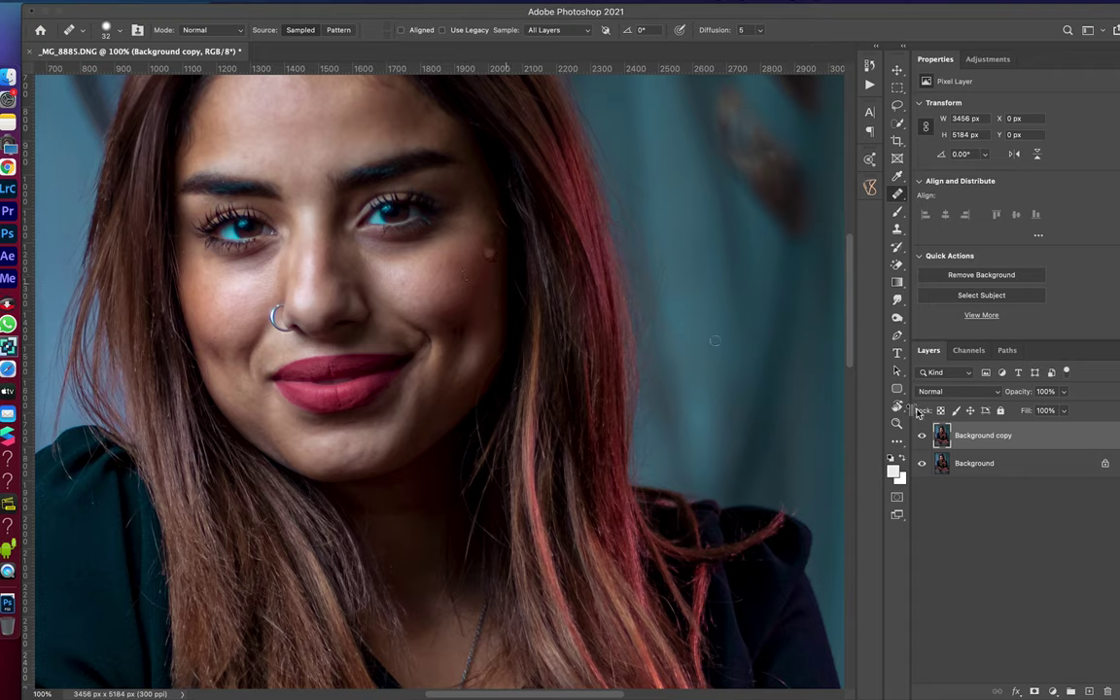
pyautogui.press('super+0')
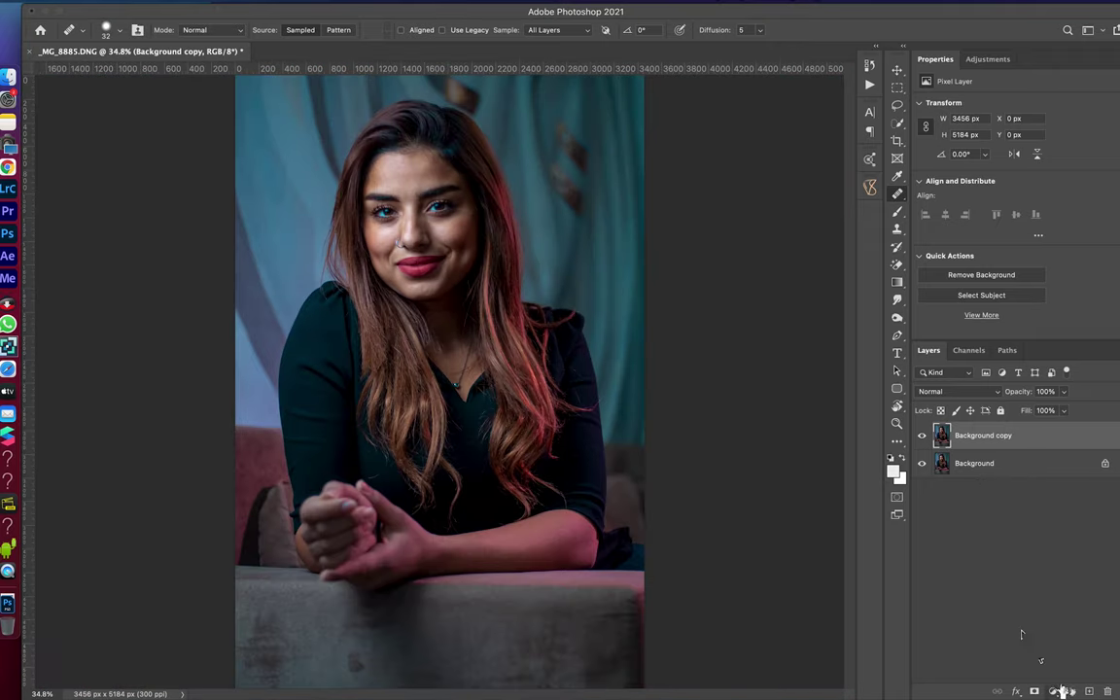
# Step: Run the PM Basic Frequency Separation action
pyautogui.click(869, 85)
pyautogui.scroll(-10, 777, 146)
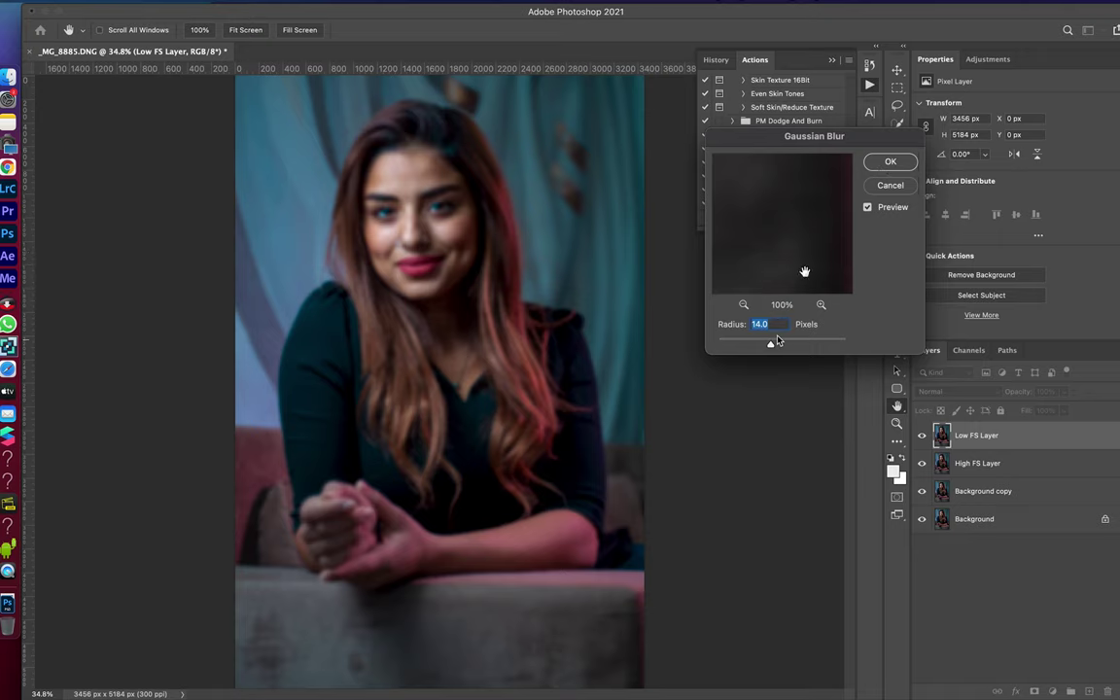
pyautogui.press('Return')
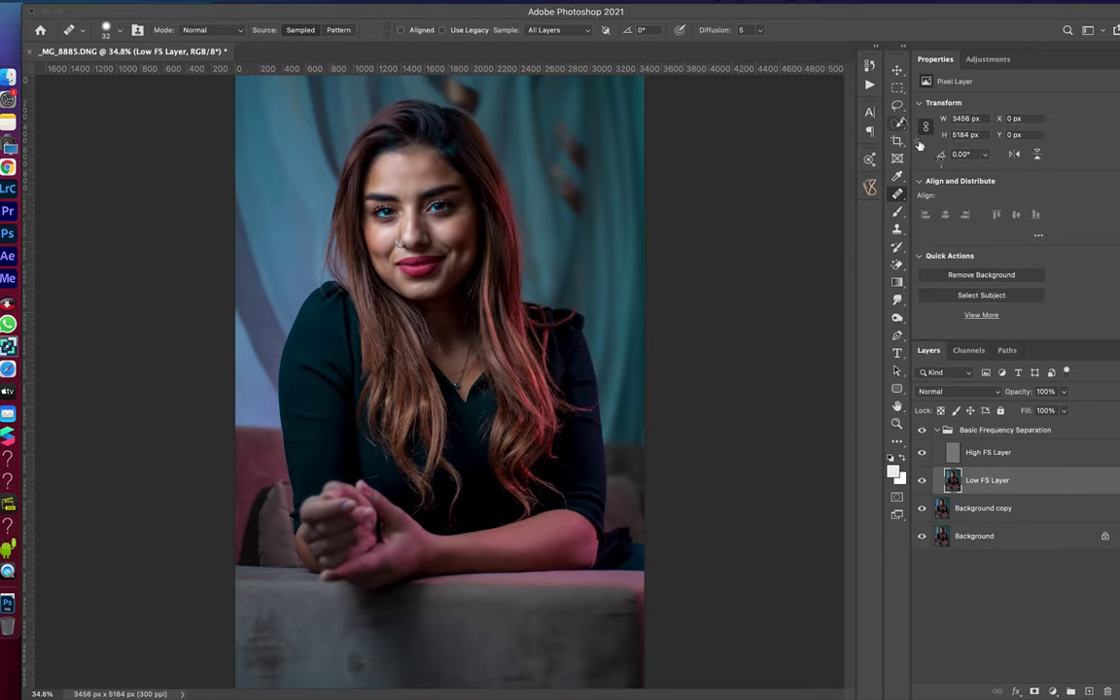
# Step: Lasso the forehead on Low FS Layer and apply a Gaussian Blur of about 22 px
pyautogui.click(896, 104)
pyautogui.hotkey('ctrl', '+')
pyautogui.hotkey('ctrl', '+')
pyautogui.moveTo(345, 269); pyautogui.dragTo(434, 280)
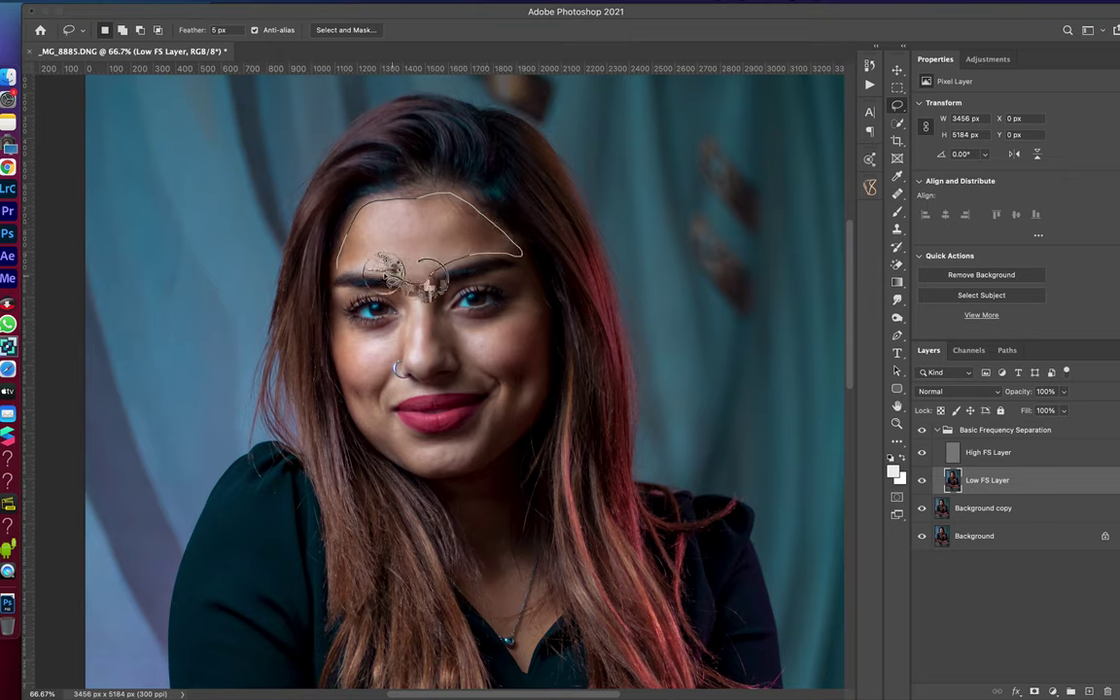
pyautogui.moveTo(435, 279); pyautogui.dragTo(345, 270)
pyautogui.click(306, 3)
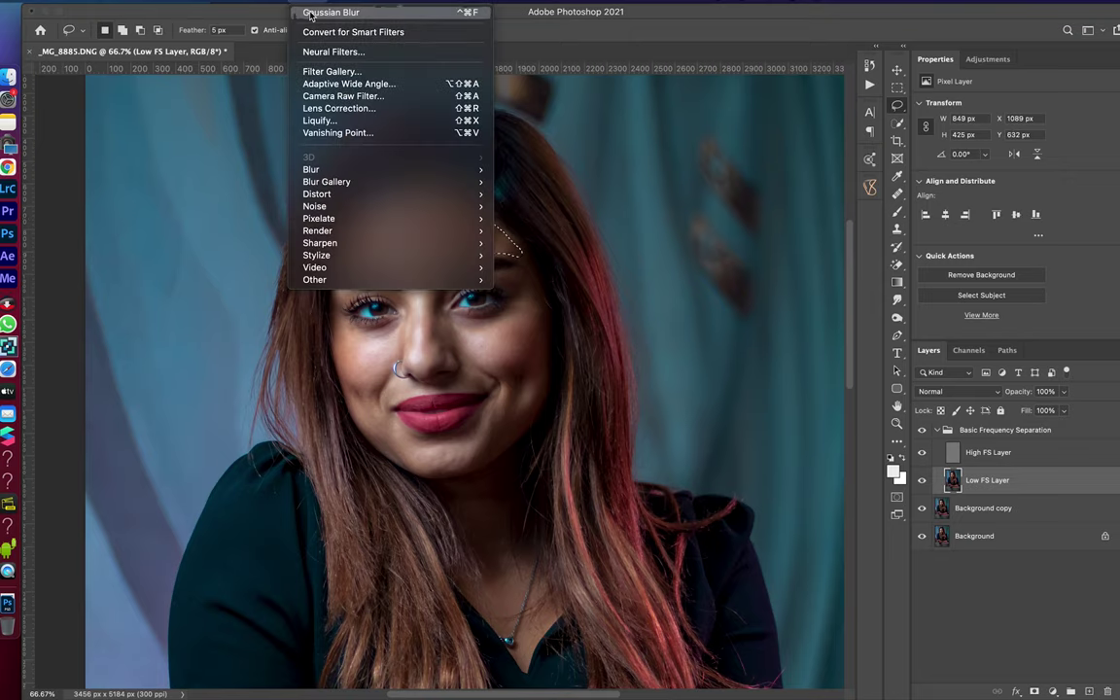
pyautogui.click(344, 30)
pyautogui.click(311, 3)
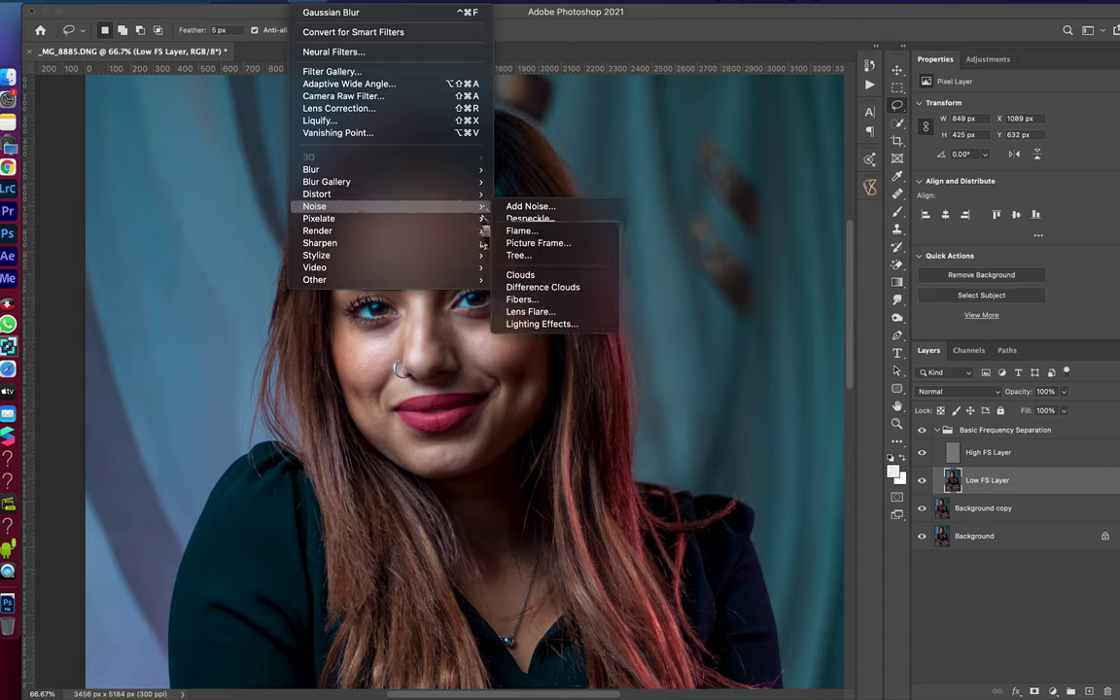
pyautogui.click(530, 223)
pyautogui.moveTo(749, 342); pyautogui.dragTo(774, 347)
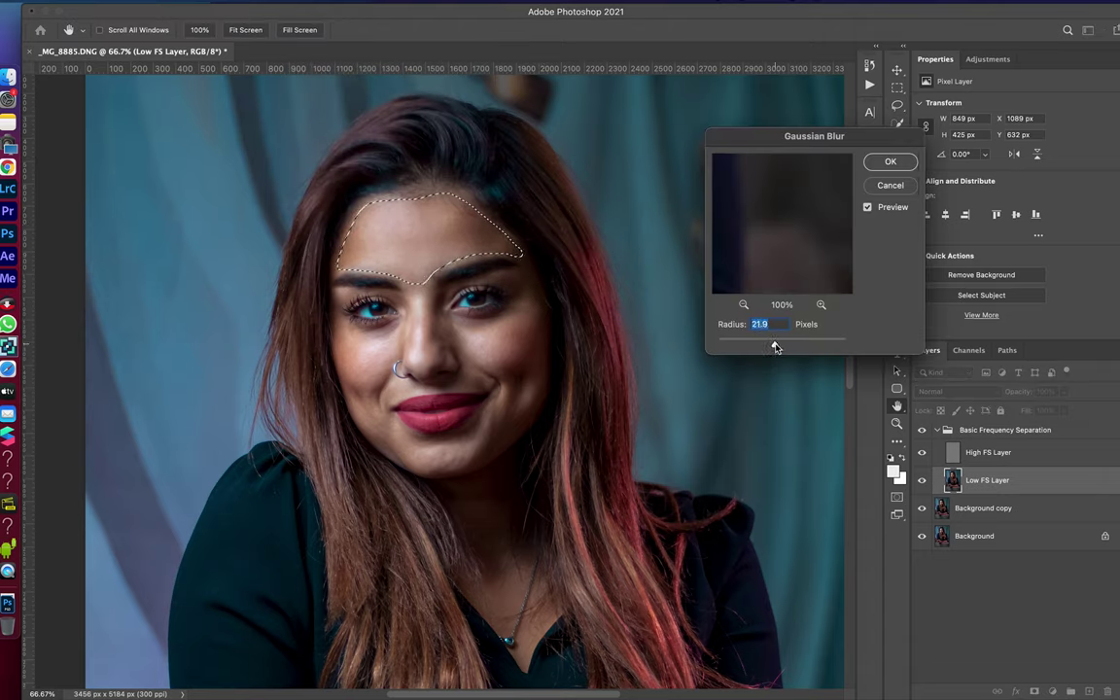
pyautogui.click(889, 161)
pyautogui.hotkey('ctrl', 'd')
# Step: Lasso and blur the nose, the right eye and cheek, and the left cheek
pyautogui.moveTo(400, 266); pyautogui.dragTo(447, 355)
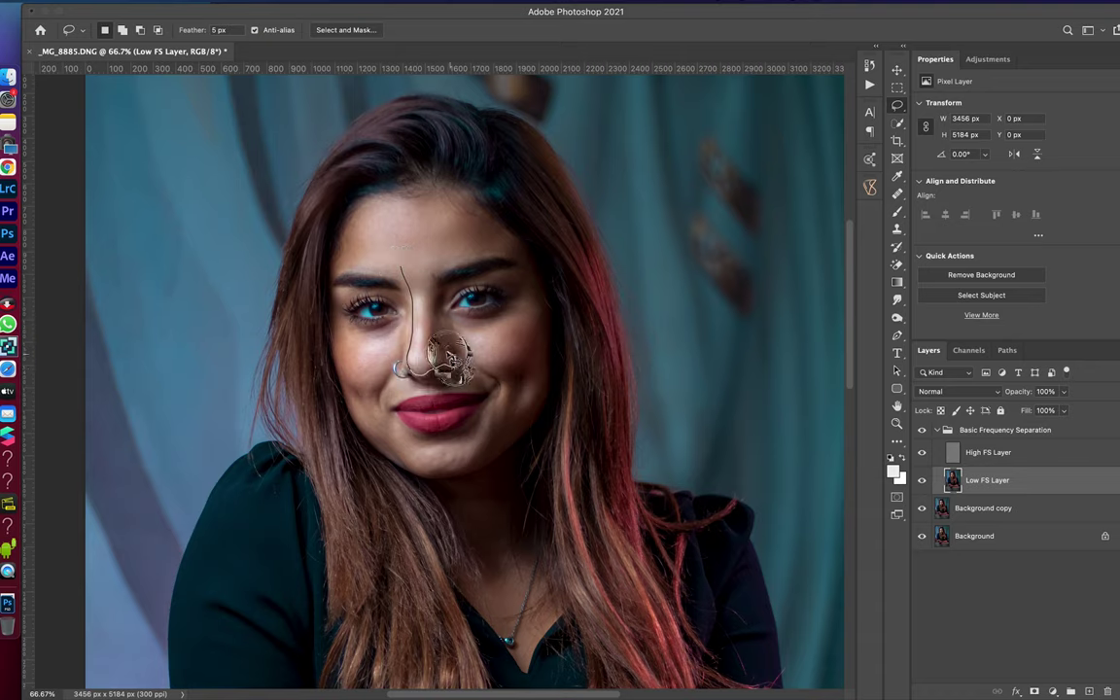
pyautogui.moveTo(449, 360); pyautogui.dragTo(388, 242)
pyautogui.click(311, 3)
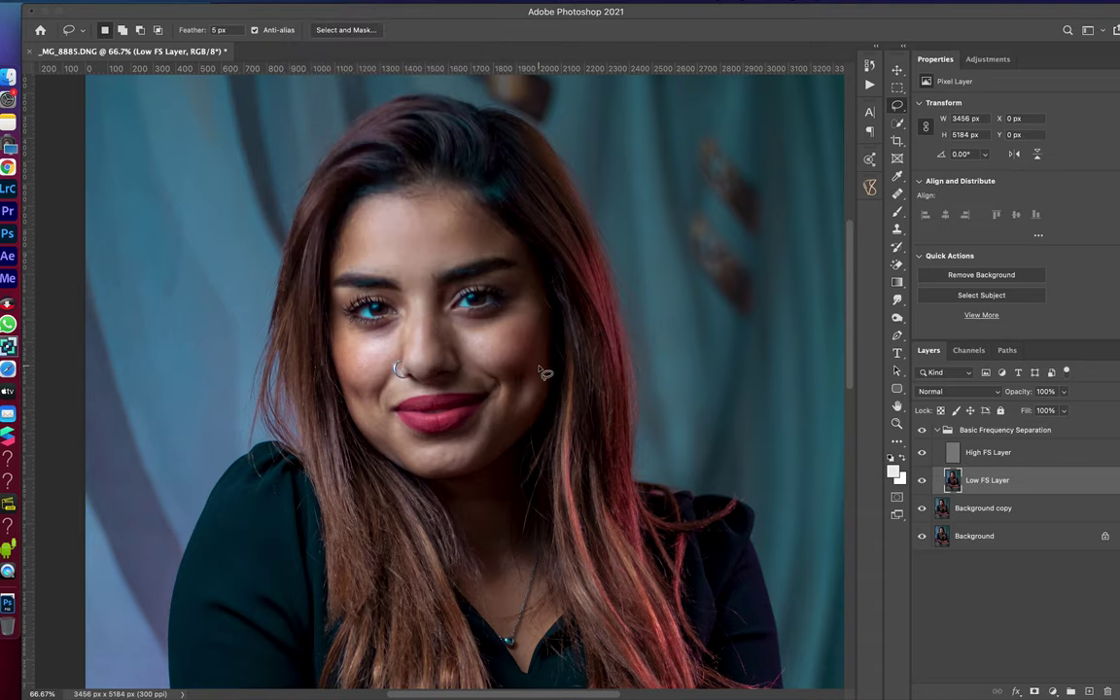
pyautogui.moveTo(433, 303)
pyautogui.mouseDown()
pyautogui.moveTo(488, 333)
pyautogui.moveTo(491, 381)
pyautogui.mouseUp()
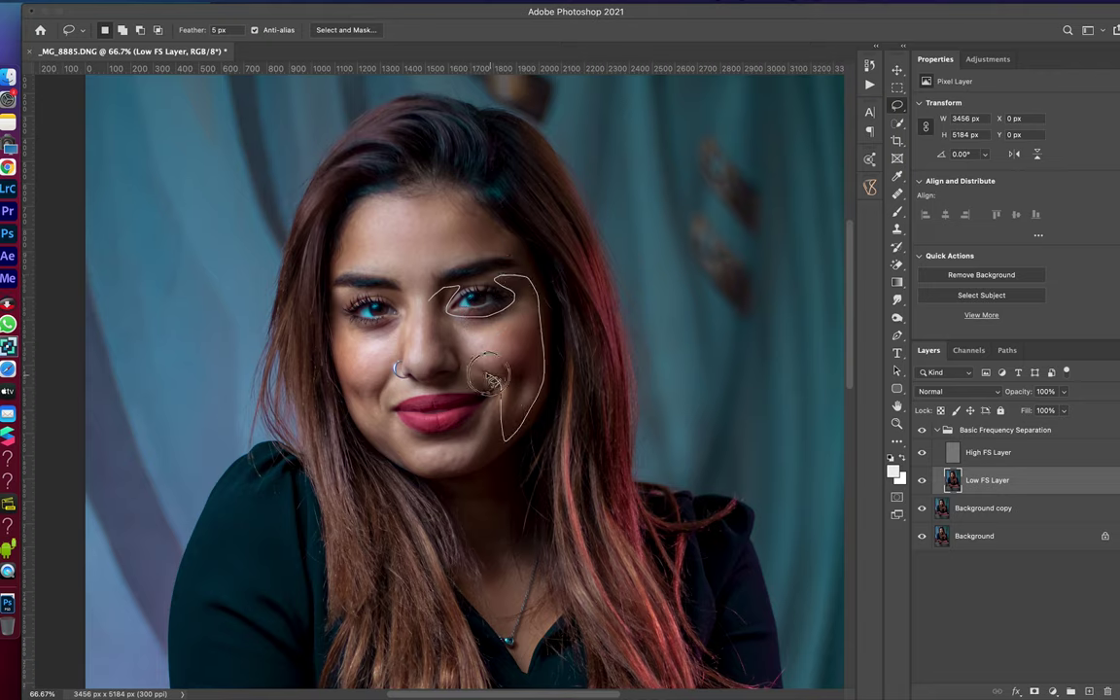
pyautogui.moveTo(491, 381); pyautogui.dragTo(433, 306)
pyautogui.click(311, 3)
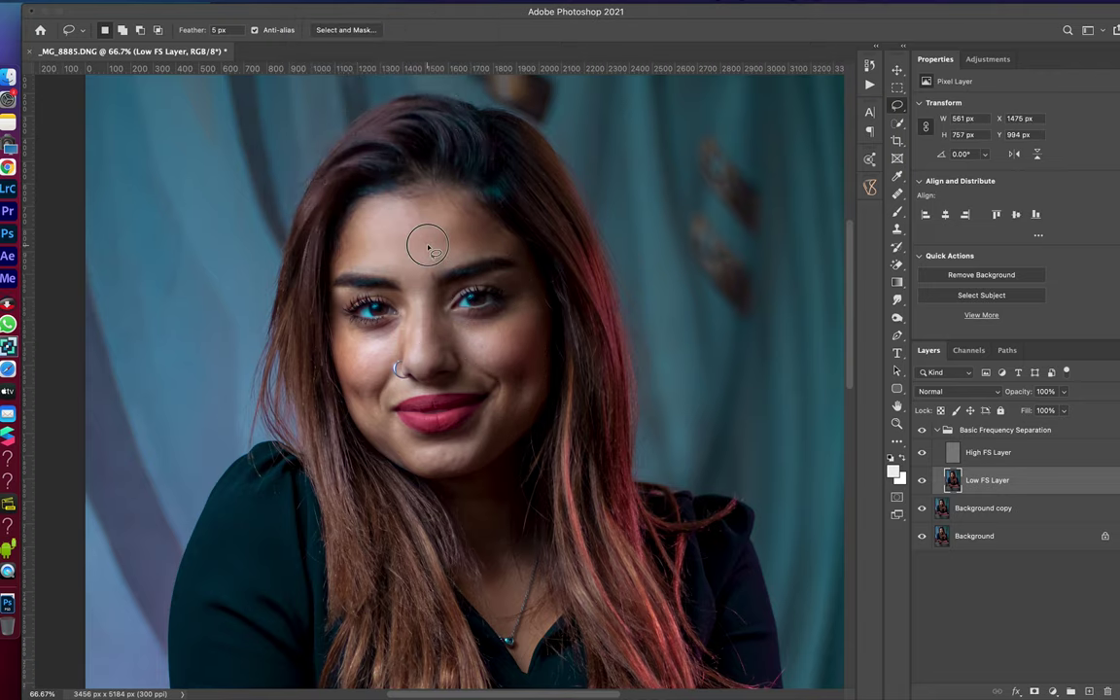
pyautogui.click(427, 246)
pyautogui.moveTo(336, 291); pyautogui.dragTo(396, 362)
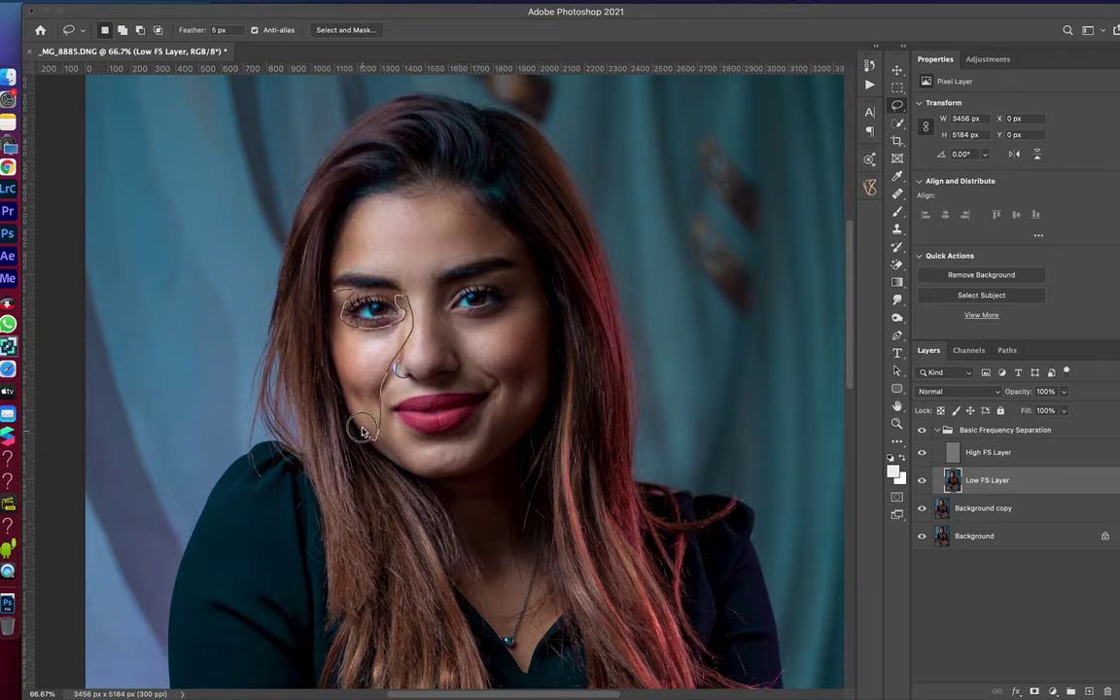
pyautogui.moveTo(397, 362); pyautogui.dragTo(335, 311)
pyautogui.click(311, 5)
pyautogui.click(370, 240)
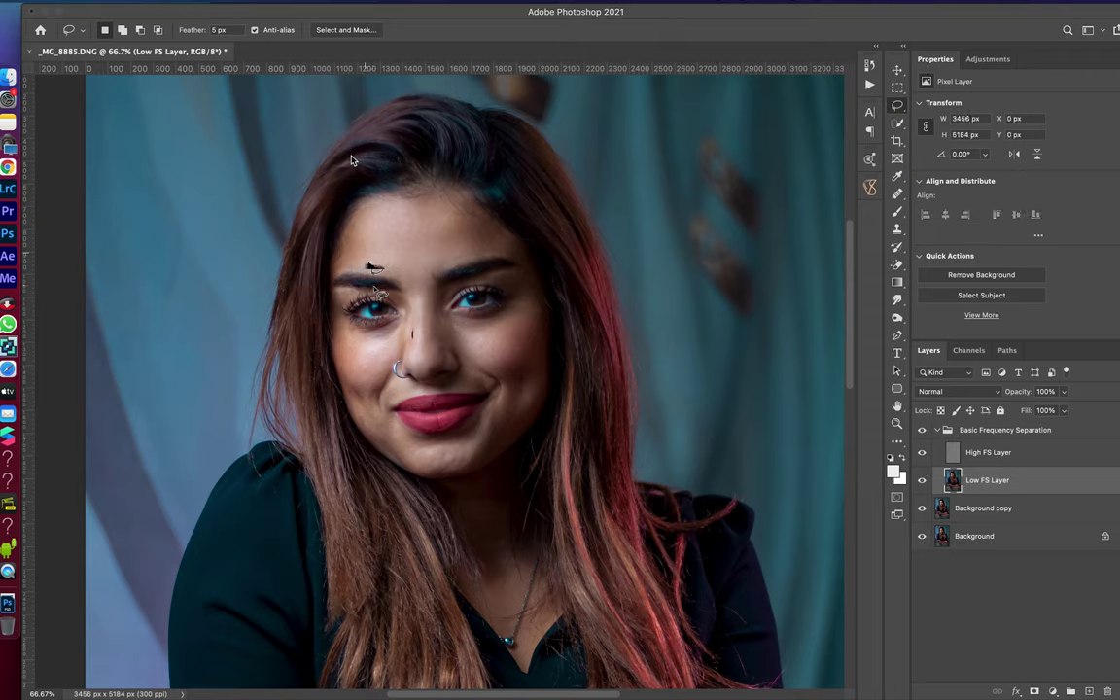
# Step: Lasso and reapply the blur to the mouth and chin, above the upper lip, and under the right eye
pyautogui.moveTo(394, 418); pyautogui.dragTo(439, 482)
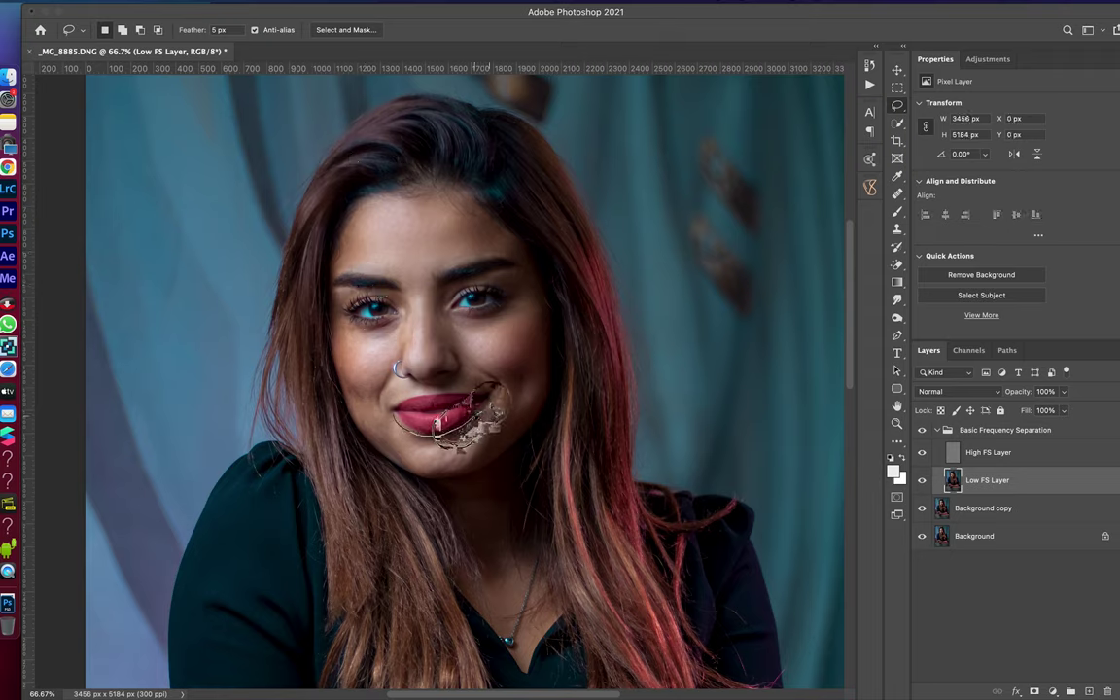
pyautogui.moveTo(439, 482); pyautogui.dragTo(375, 413)
pyautogui.hotkey('ctrl', 'f')
pyautogui.hotkey('ctrl', 'd')
pyautogui.moveTo(385, 385)
pyautogui.mouseDown()
pyautogui.moveTo(440, 396)
pyautogui.moveTo(381, 385)
pyautogui.mouseUp()
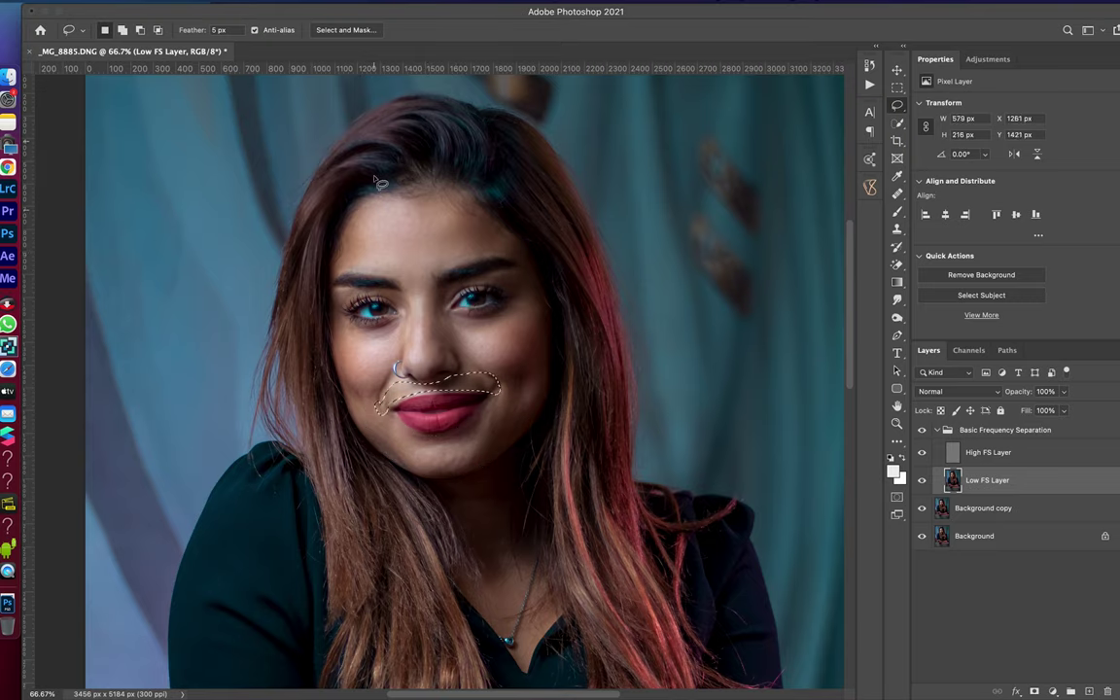
pyautogui.hotkey('ctrl', 'f')
pyautogui.hotkey('ctrl', 'd')
pyautogui.moveTo(438, 299); pyautogui.dragTo(452, 334)
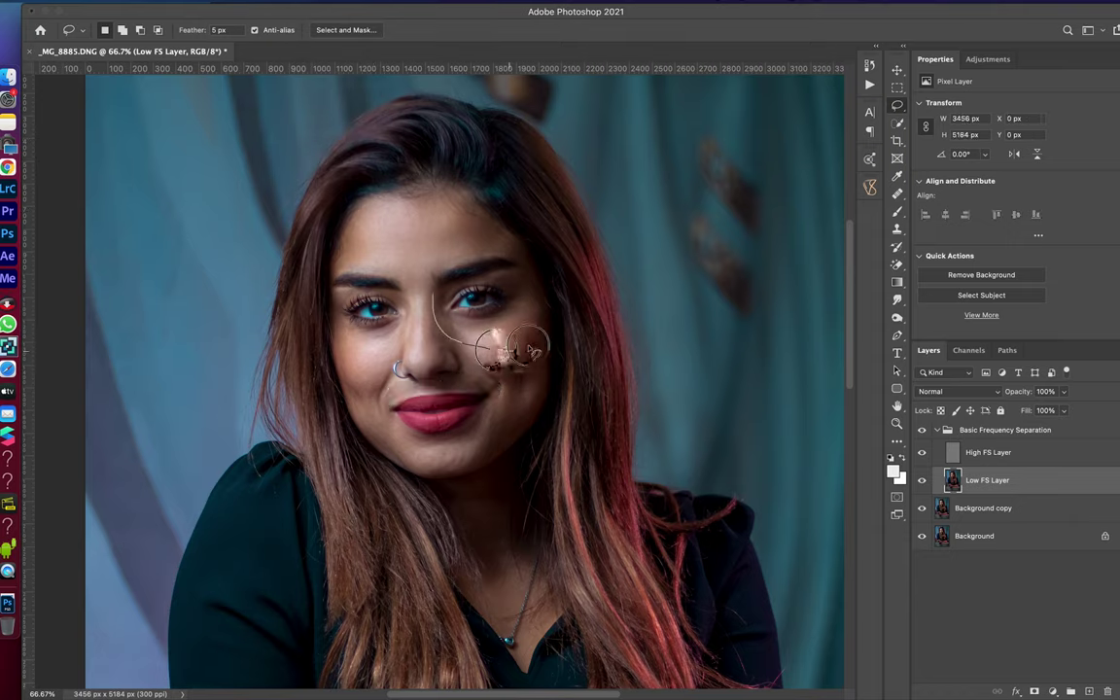
pyautogui.hotkey('ctrl', 'f')
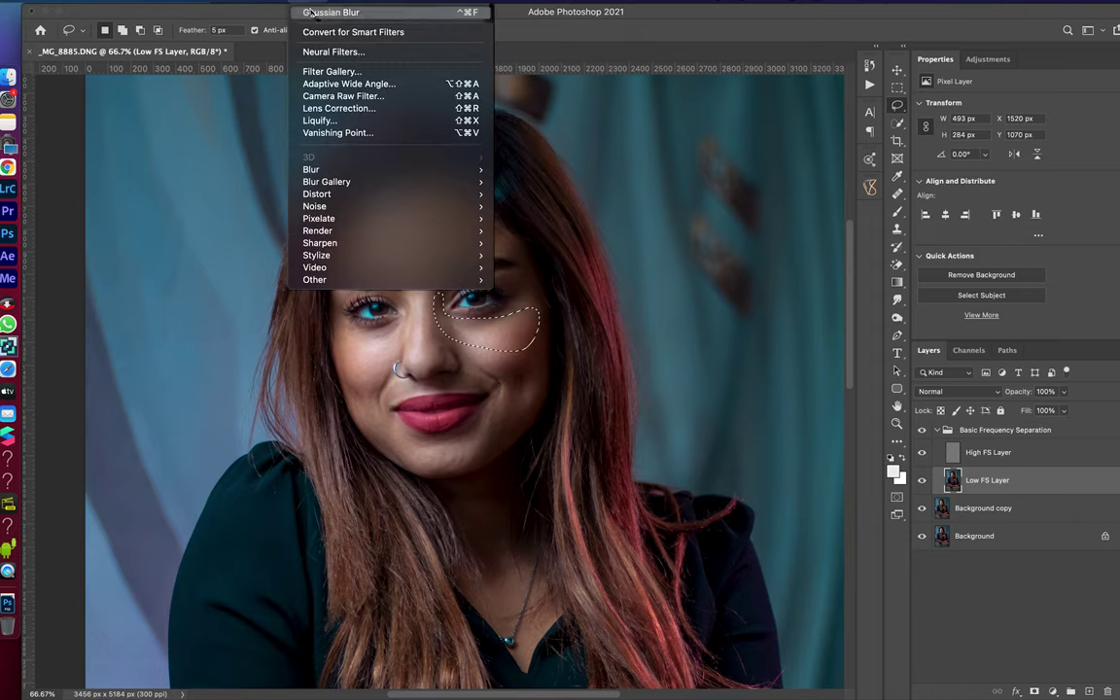
# Step: Lasso and reapply the blur beside the nose, on the adjacent cheek, and on the right cheek
pyautogui.moveTo(350, 320)
pyautogui.mouseDown()
pyautogui.moveTo(395, 345)
pyautogui.moveTo(369, 321)
pyautogui.moveTo(447, 318)
pyautogui.mouseUp()
pyautogui.hotkey('ctrl', 'f')
pyautogui.hotkey('ctrl', 'd')
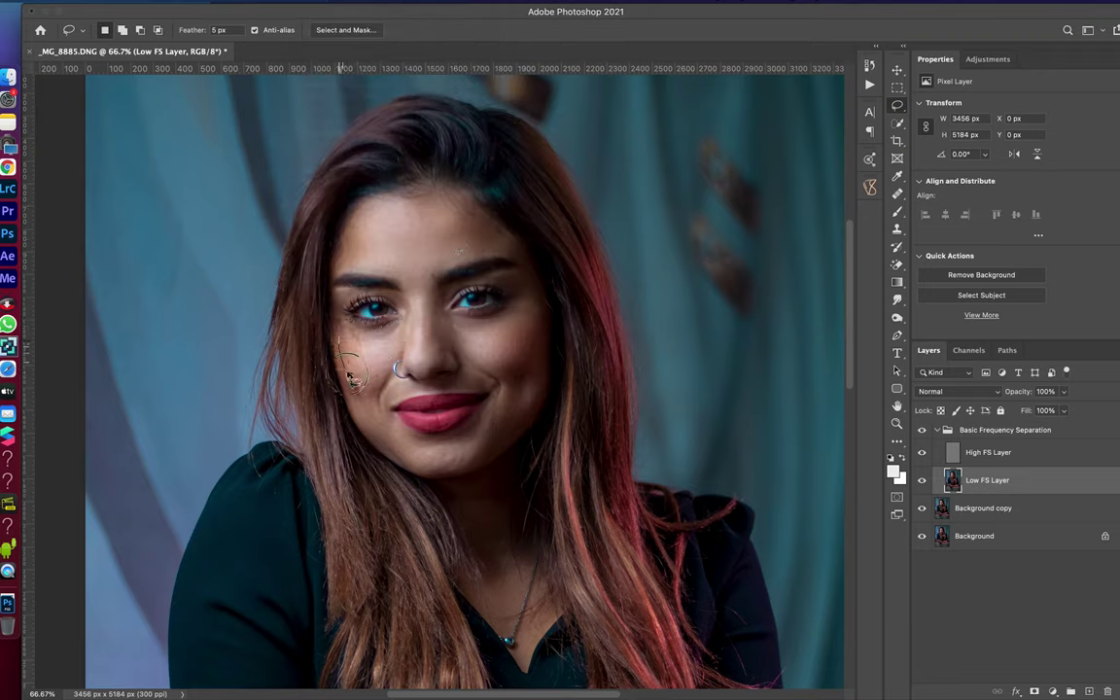
pyautogui.moveTo(345, 374); pyautogui.dragTo(338, 329)
pyautogui.hotkey('ctrl', 'f')
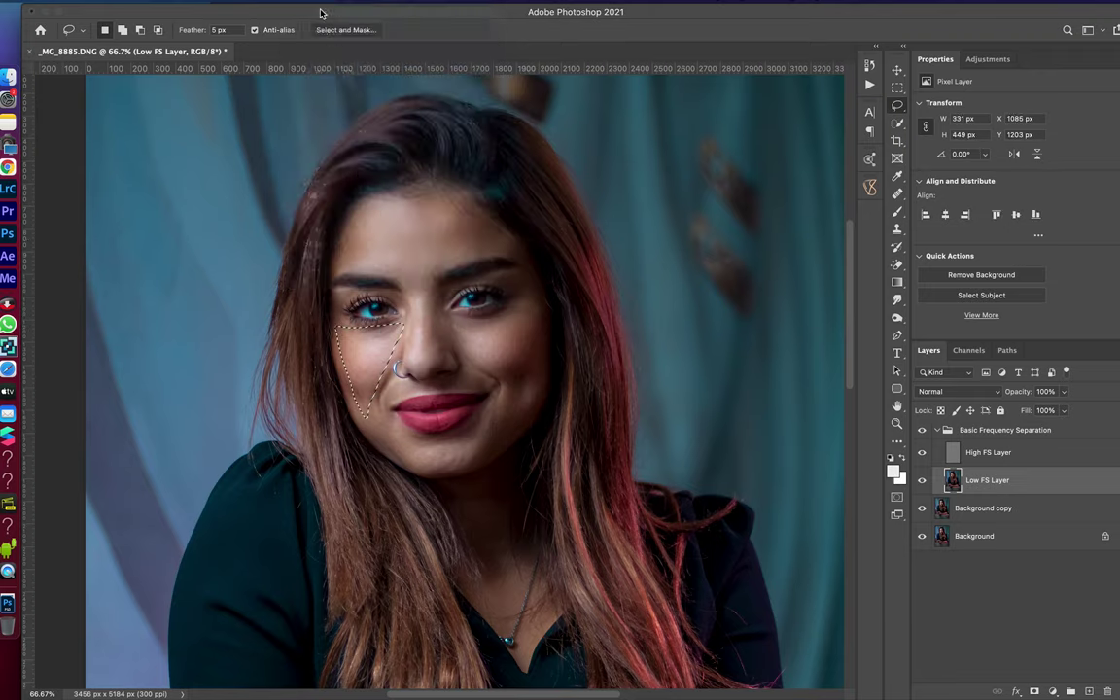
pyautogui.hotkey('ctrl', 'd')
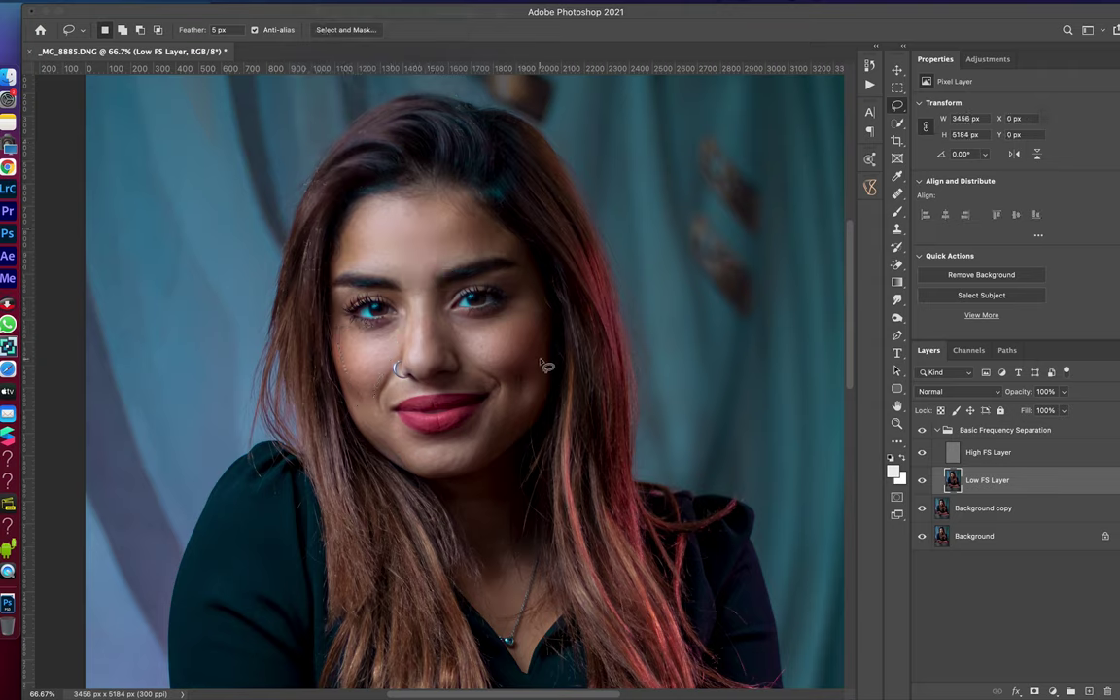
pyautogui.moveTo(449, 311); pyautogui.dragTo(438, 297)
pyautogui.hotkey('ctrl', 'f')
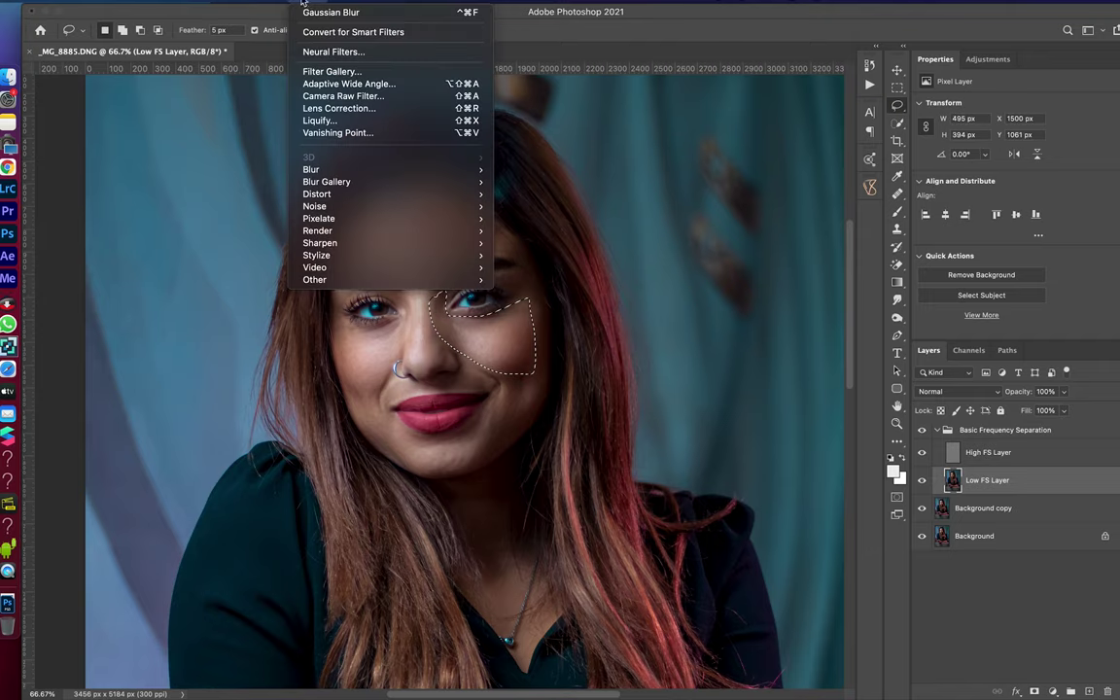
pyautogui.hotkey('ctrl', 'd')
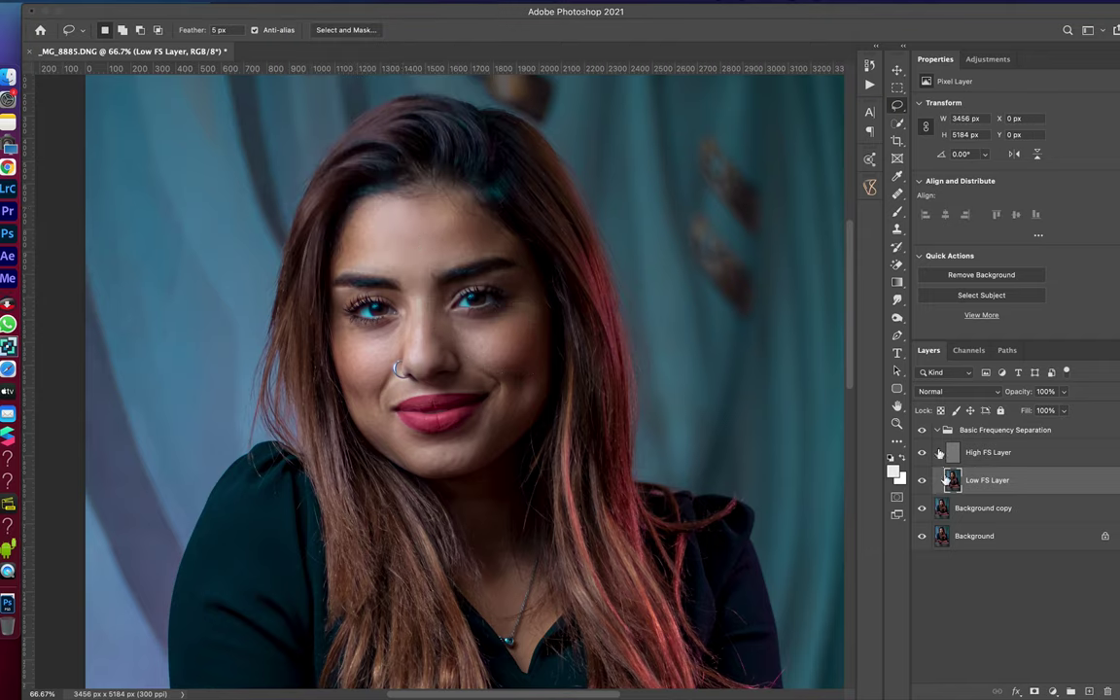
# Step: Add a layer mask to the Basic Frequency Separation group and set a 99 px brush
pyautogui.click(1001, 429)
pyautogui.click(936, 430)
pyautogui.click(1051, 691)
pyautogui.click(896, 210)
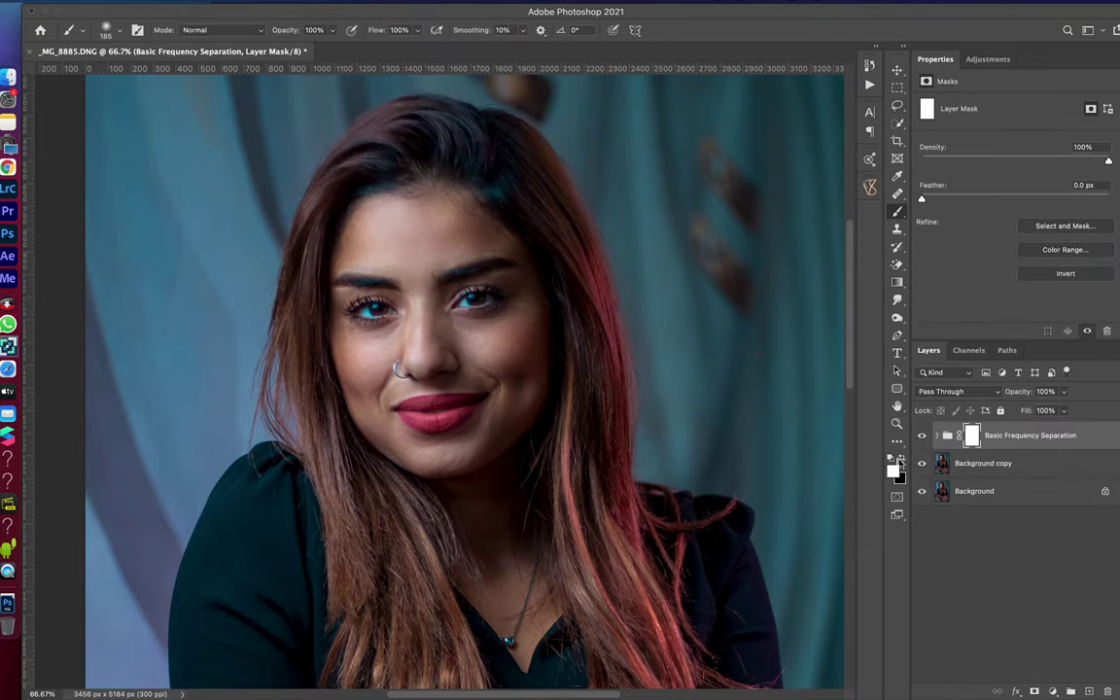
pyautogui.rightClick(554, 236)
pyautogui.write('99')
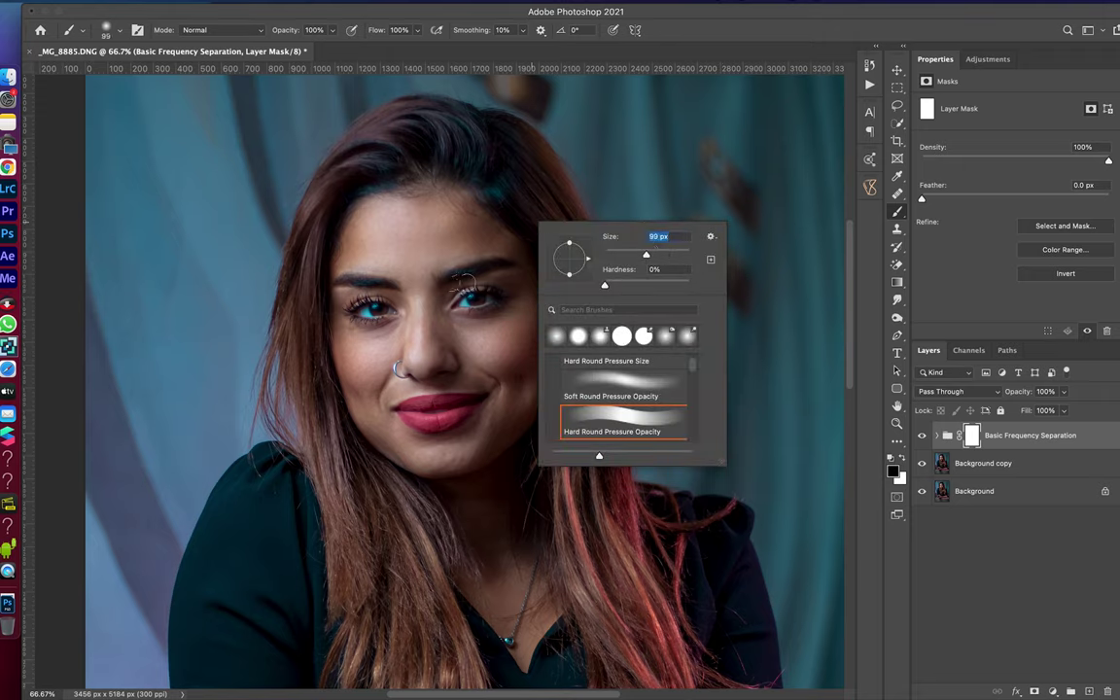
pyautogui.press('Return')
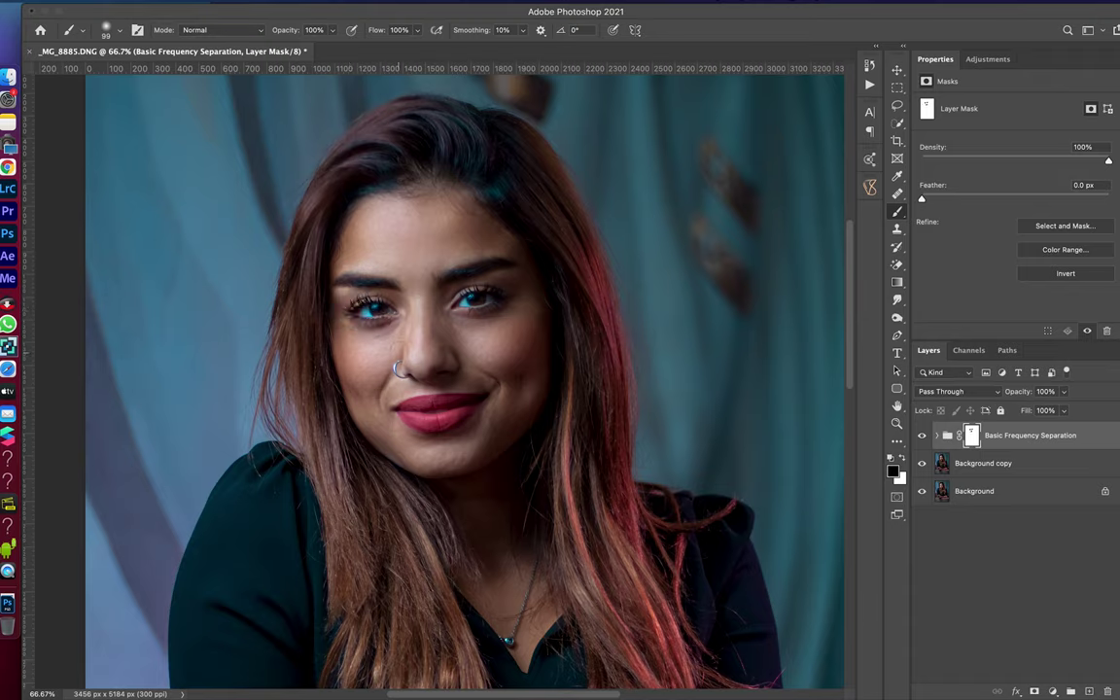
# Step: Lower the group's opacity to 62% and fit the photo on screen
pyautogui.moveTo(1011, 391); pyautogui.dragTo(928, 439)
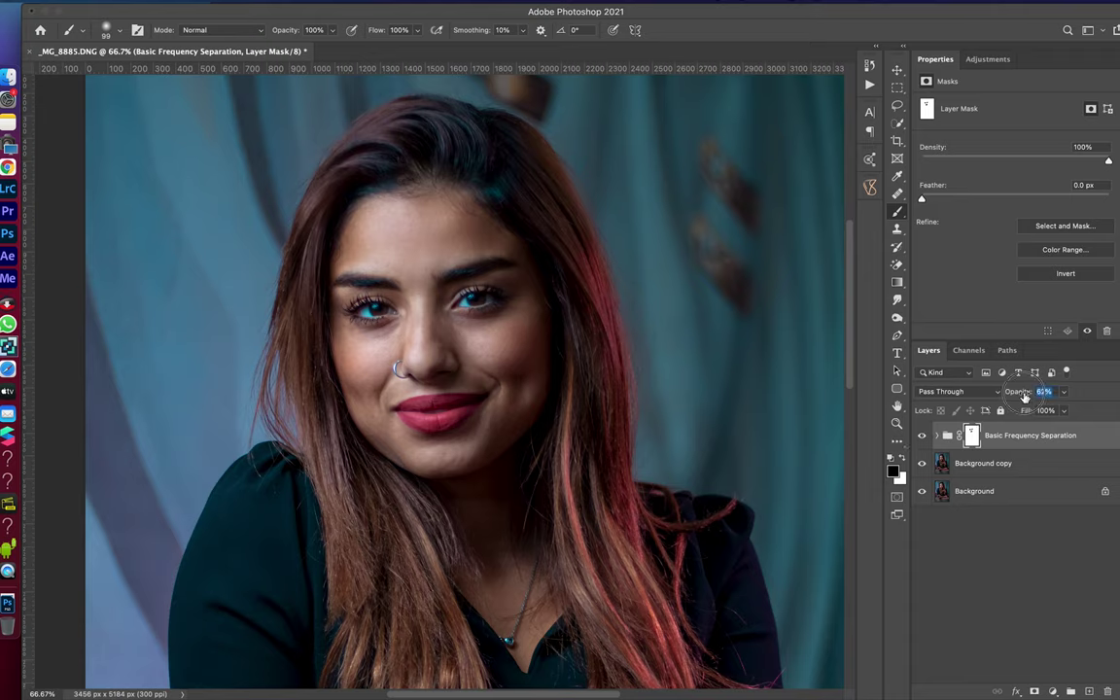
pyautogui.moveTo(1023, 397); pyautogui.dragTo(1027, 397)
pyautogui.hotkey('ctrl', '0')
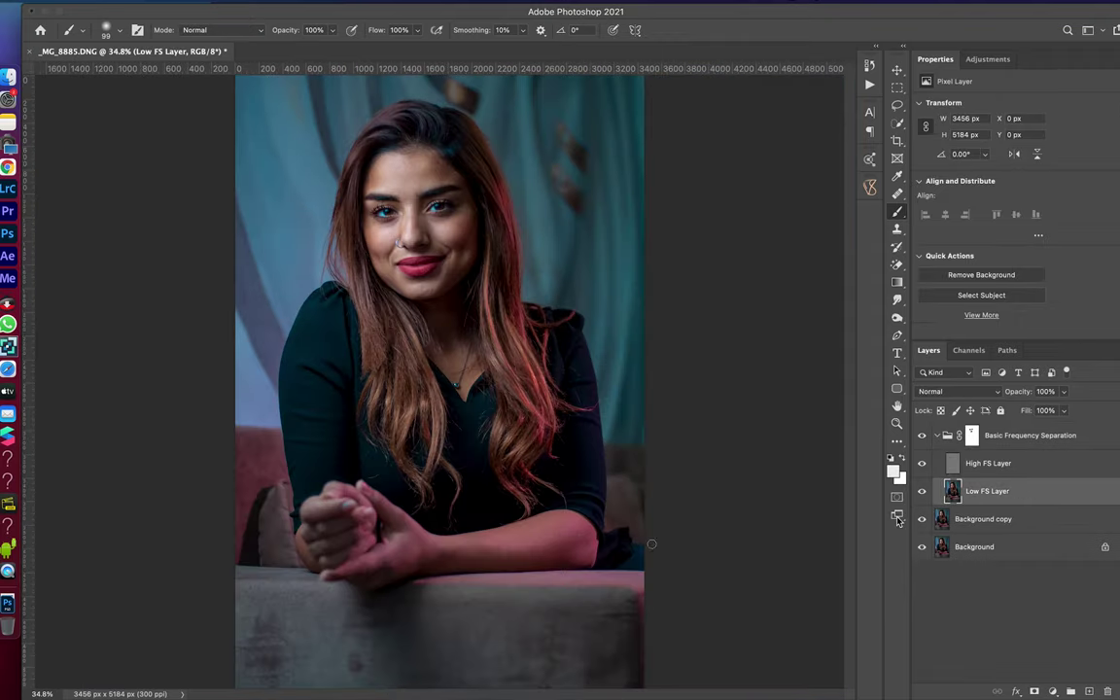
# Step: Lasso the forearm, hand and thumb on Low FS Layer and reapply the Gaussian Blur
pyautogui.press('l')
pyautogui.scroll(2, 462, 538)
pyautogui.scroll(-3, 642, 325)
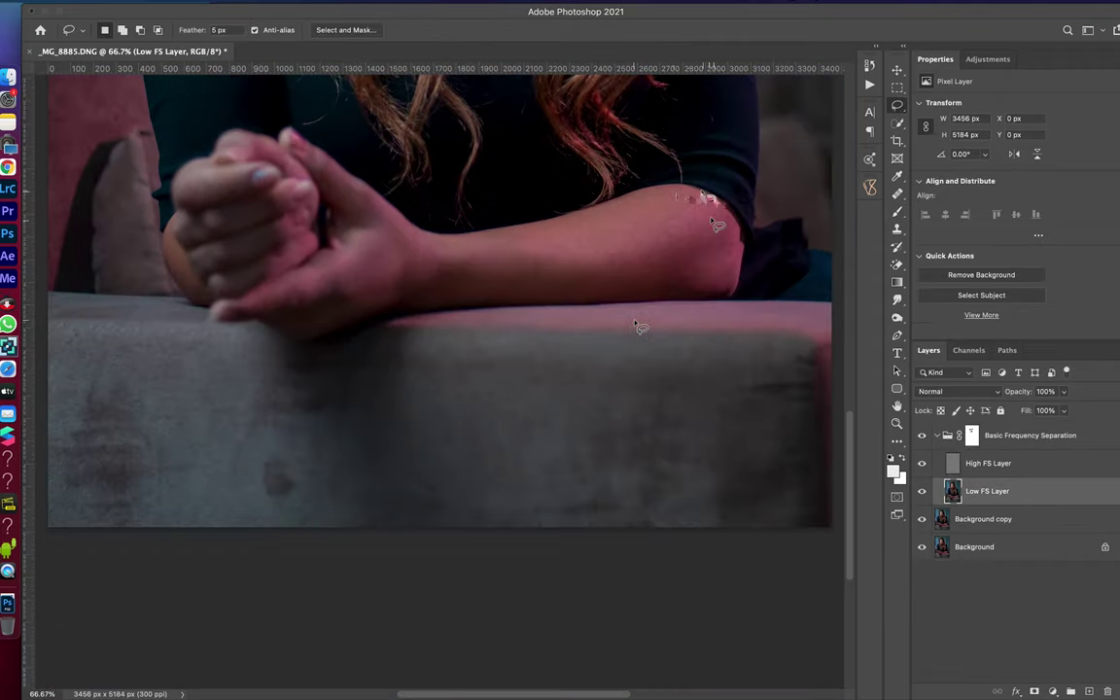
pyautogui.moveTo(710, 202); pyautogui.dragTo(398, 261)
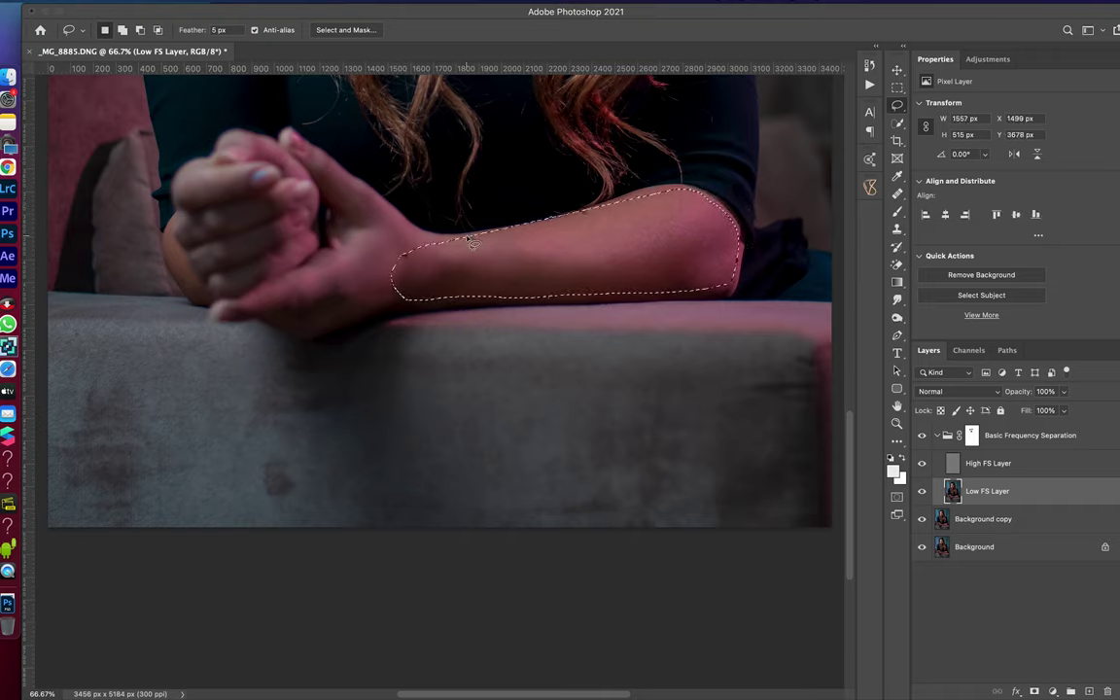
pyautogui.hotkey('ctrl', 'd')
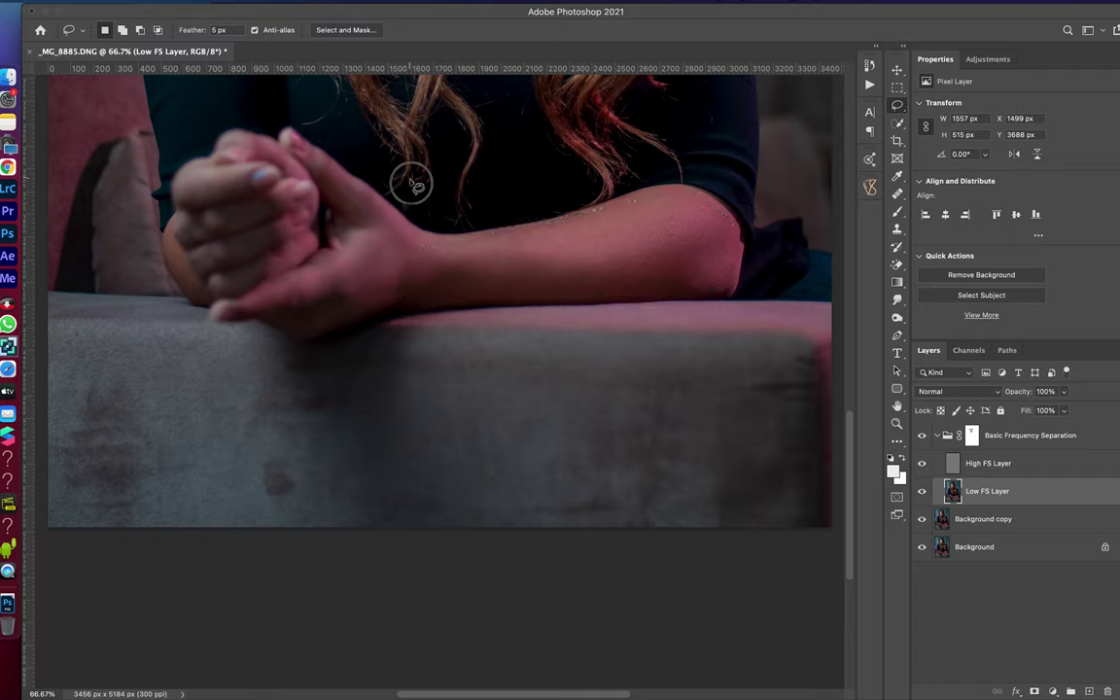
pyautogui.moveTo(249, 317)
pyautogui.mouseDown()
pyautogui.moveTo(275, 323)
pyautogui.moveTo(262, 321)
pyautogui.mouseUp()
pyautogui.hotkey('ctrl', 'd')
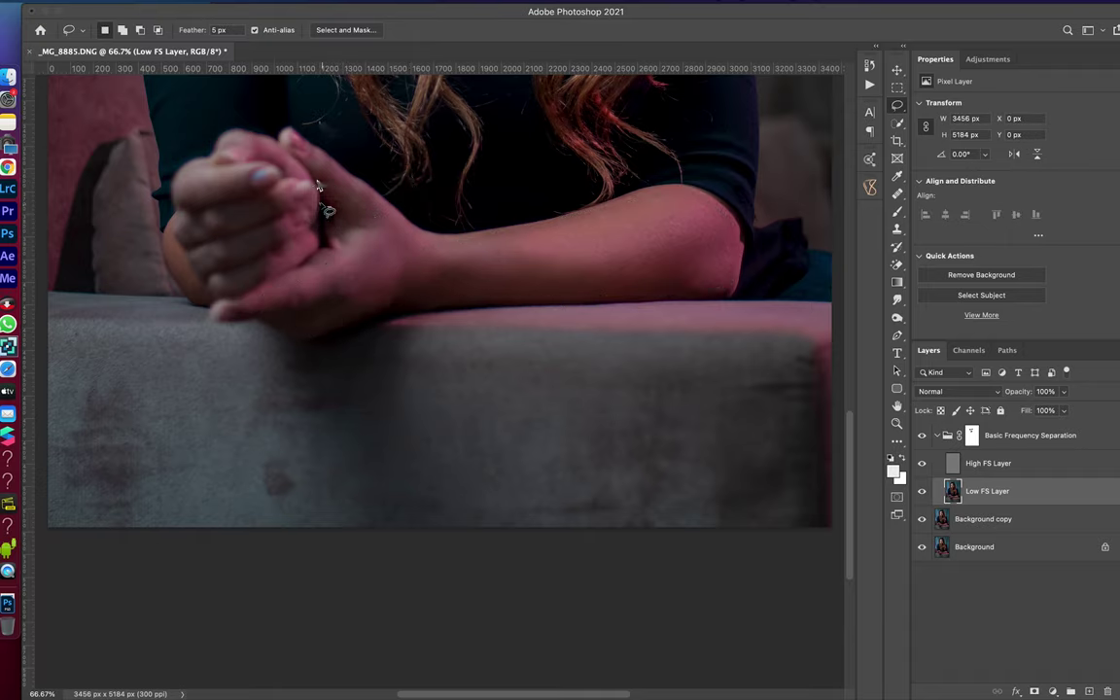
pyautogui.moveTo(311, 175); pyautogui.dragTo(296, 160)
pyautogui.click(335, 7)
# Step: Select the fingers and the chin and neck area and reapply the Gaussian Blur
pyautogui.moveTo(191, 175); pyautogui.dragTo(185, 176)
pyautogui.click(318, 3)
pyautogui.hotkey('ctrl', 'd')
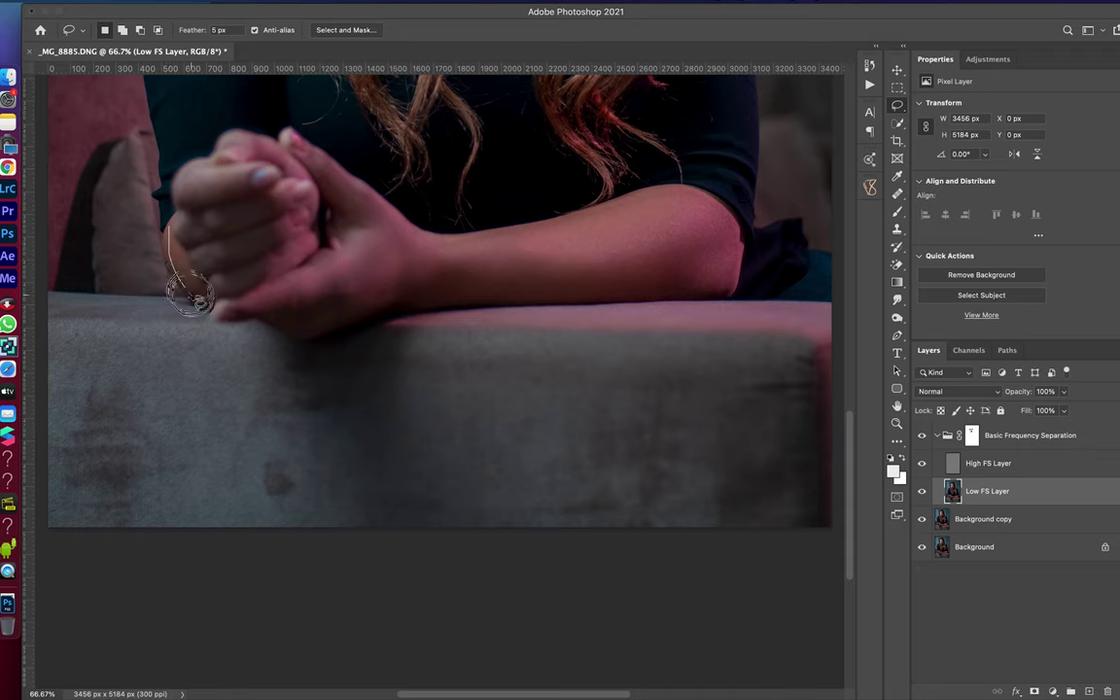
pyautogui.click(328, 8)
pyautogui.scroll(3, 329, 207)
pyautogui.scroll(5, 328, 207)
pyautogui.moveTo(386, 229); pyautogui.dragTo(382, 270)
pyautogui.click(329, 8)
pyautogui.hotkey('ctrl', 'd')
# Step: Blur the skin around the necklace and beside the pendant, then fit the photo on screen
pyautogui.moveTo(392, 272)
pyautogui.mouseDown()
pyautogui.moveTo(416, 371)
pyautogui.moveTo(384, 262)
pyautogui.mouseUp()
pyautogui.click(309, 7)
pyautogui.hotkey('ctrl', 'd')
pyautogui.moveTo(476, 345)
pyautogui.mouseDown()
pyautogui.moveTo(486, 354)
pyautogui.moveTo(479, 346)
pyautogui.mouseUp()
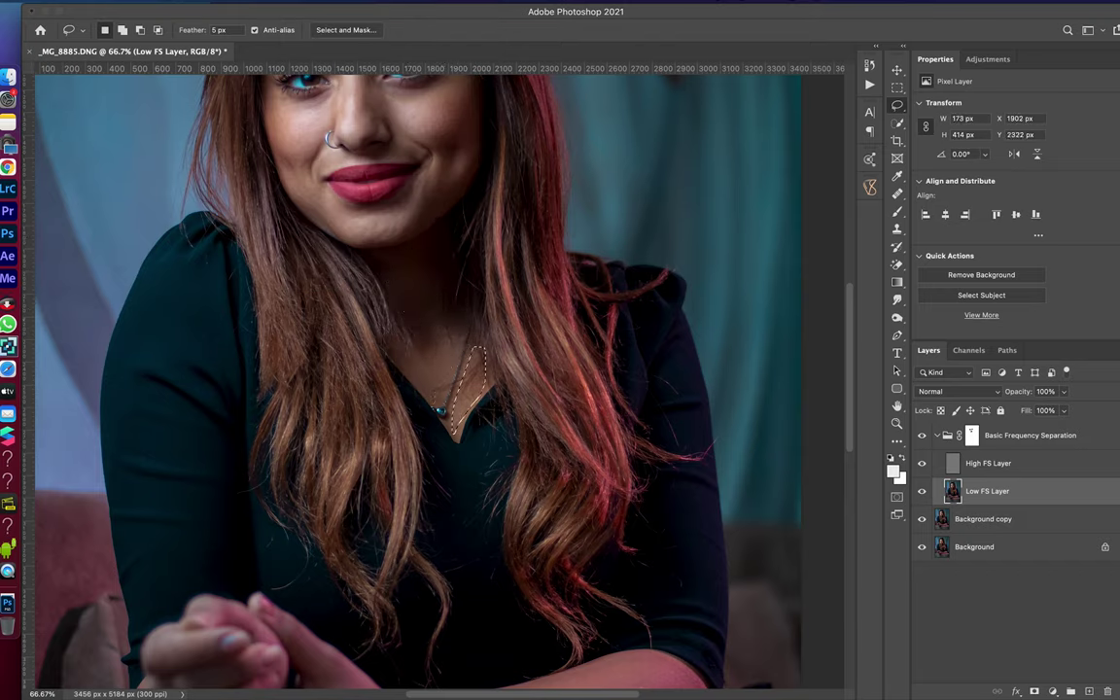
pyautogui.hotkey('ctrl', 'd')
pyautogui.scroll(-2, 486, 447)
pyautogui.scroll(-2, 524, 506)
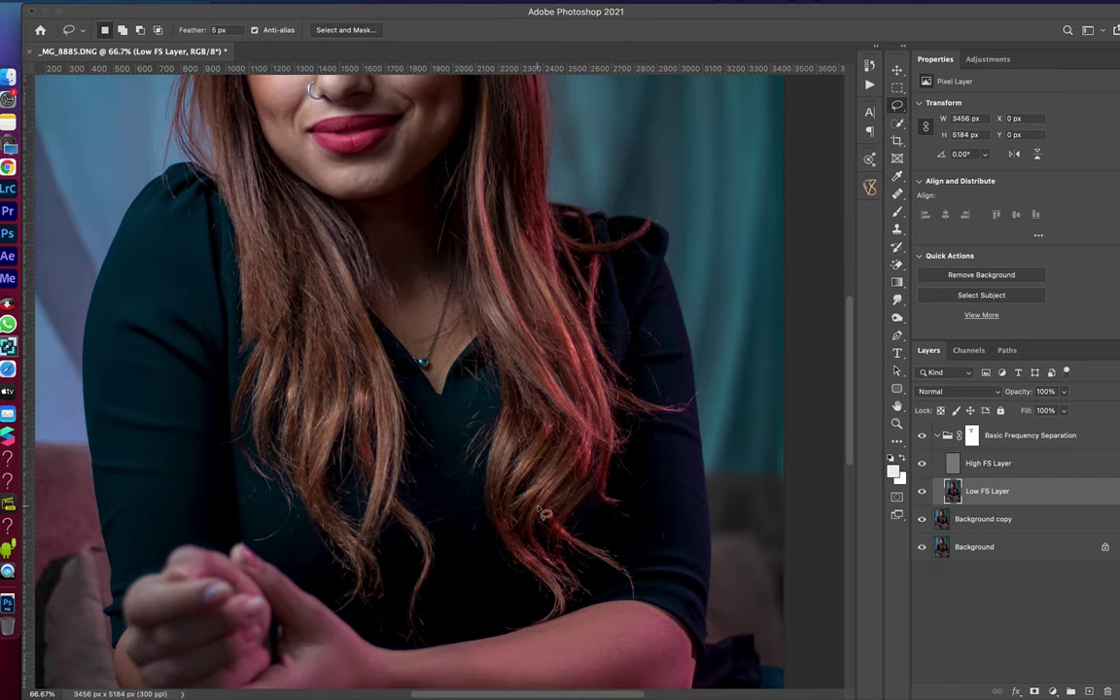
pyautogui.hotkey('ctrl', '0')
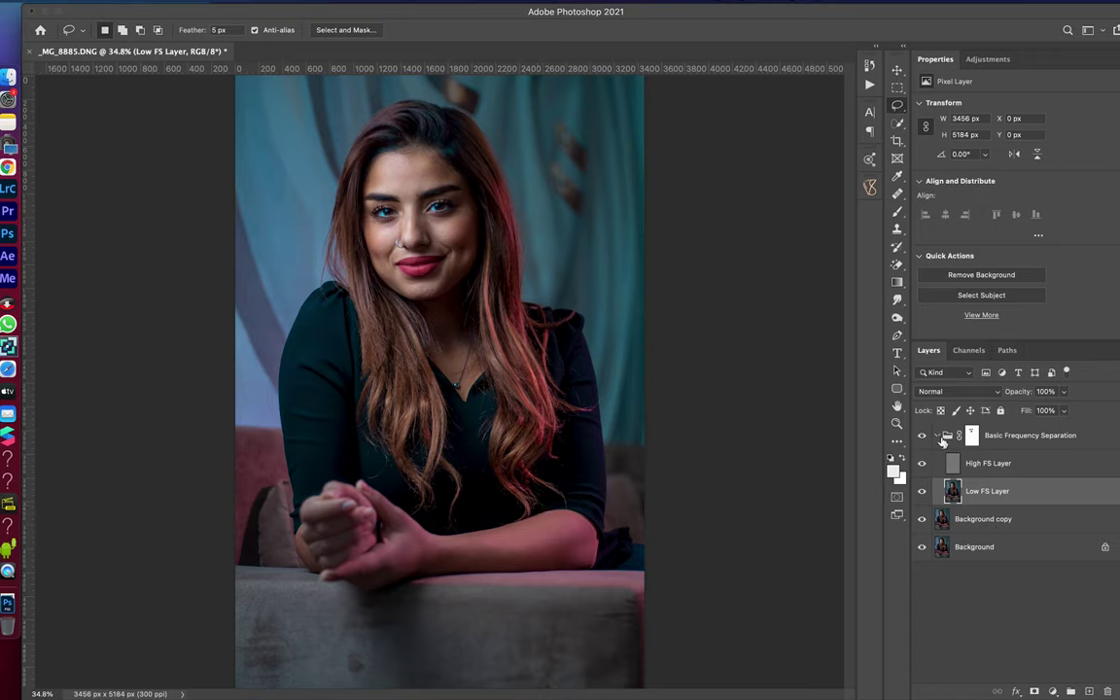
# Step: Collapse the frequency separation group, add Selective Color, set Reds cyan -34, magenta +8, and adjust Yellows cyan
pyautogui.click(939, 437)
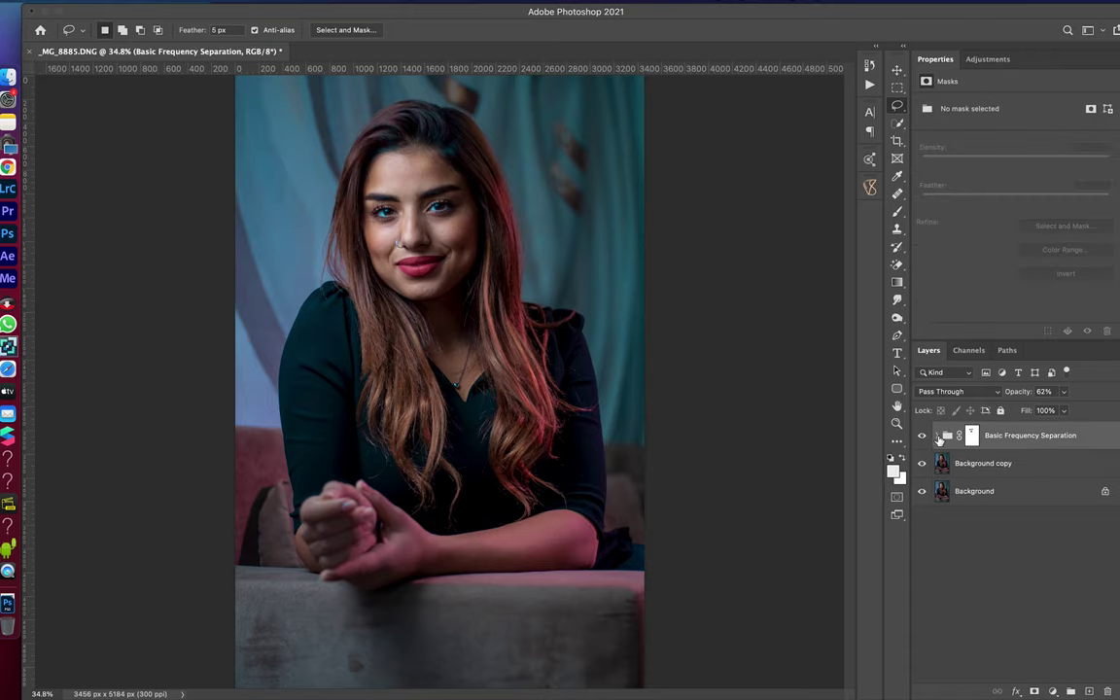
pyautogui.click(1053, 691)
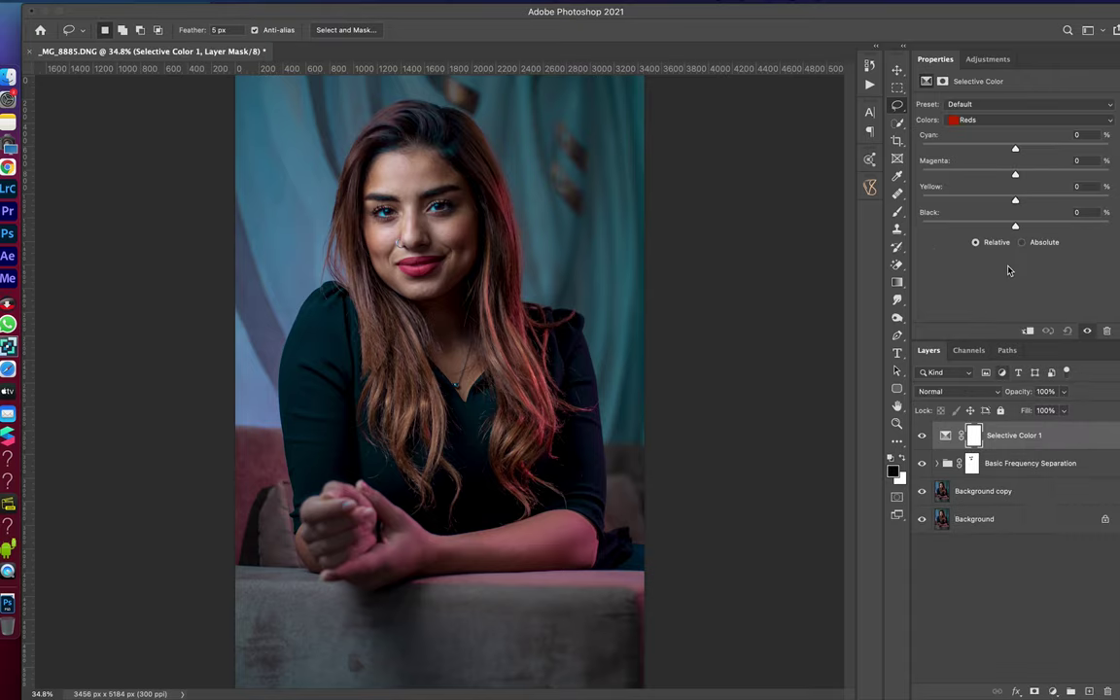
pyautogui.moveTo(985, 148); pyautogui.dragTo(984, 154)
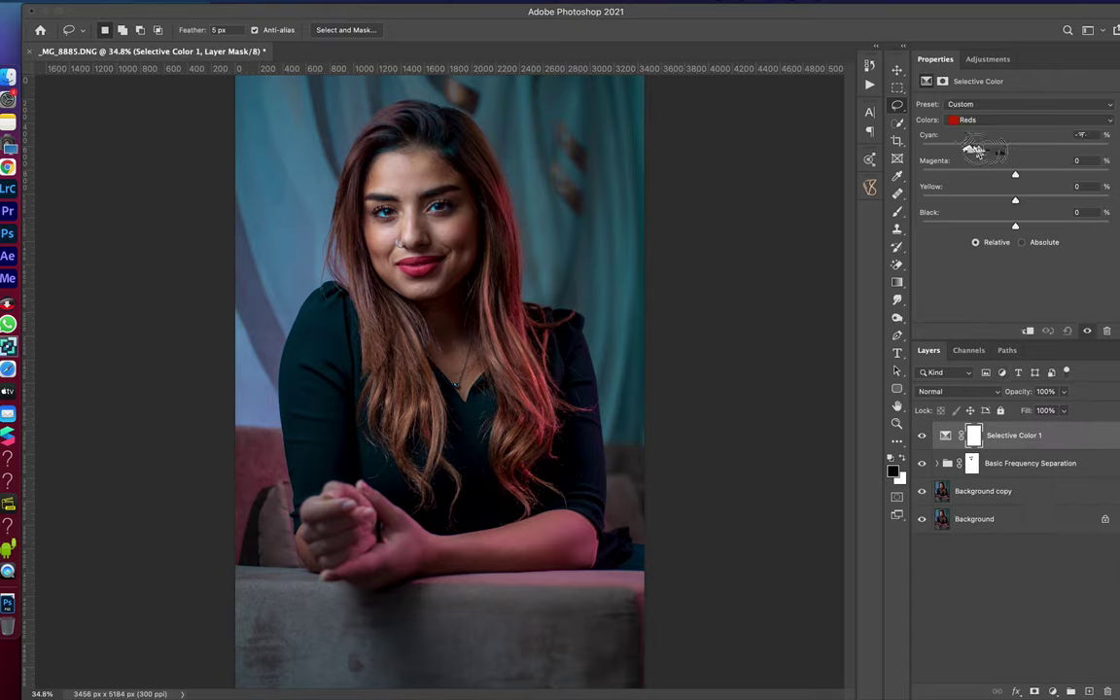
pyautogui.moveTo(987, 175)
pyautogui.mouseDown()
pyautogui.moveTo(1021, 175)
pyautogui.moveTo(1013, 202)
pyautogui.moveTo(1026, 206)
pyautogui.moveTo(1026, 237)
pyautogui.mouseUp()
pyautogui.click(972, 120)
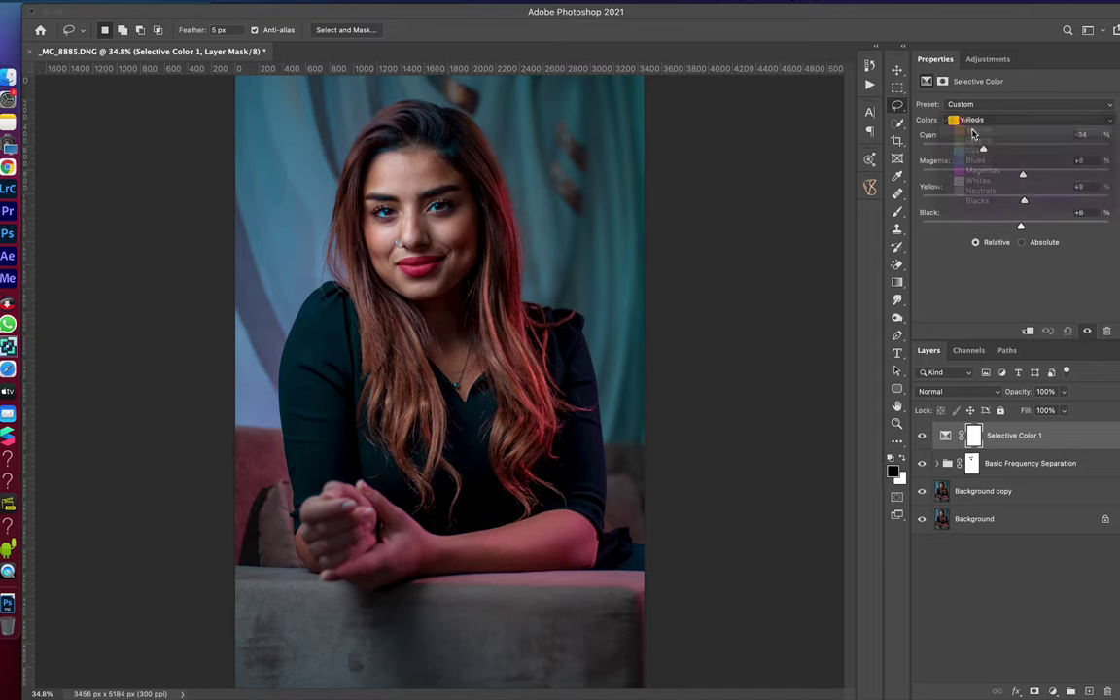
pyautogui.moveTo(1015, 148)
pyautogui.mouseDown()
pyautogui.moveTo(981, 151)
pyautogui.moveTo(1025, 147)
pyautogui.moveTo(991, 174)
pyautogui.moveTo(1024, 207)
pyautogui.moveTo(1009, 225)
pyautogui.mouseUp()
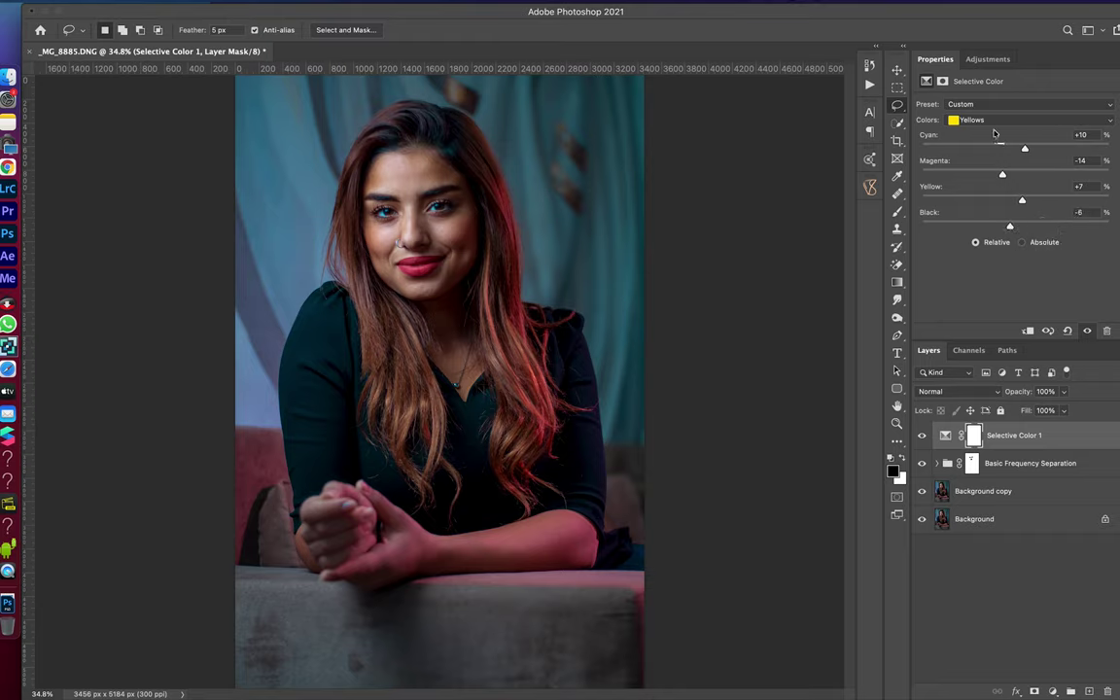
# Step: Adjust black and cyan in the Blues, and black and magenta in the Cyans
pyautogui.click(976, 120)
pyautogui.click(996, 152)
pyautogui.moveTo(1015, 226)
pyautogui.mouseDown()
pyautogui.moveTo(999, 228)
pyautogui.moveTo(1022, 233)
pyautogui.moveTo(997, 201)
pyautogui.mouseUp()
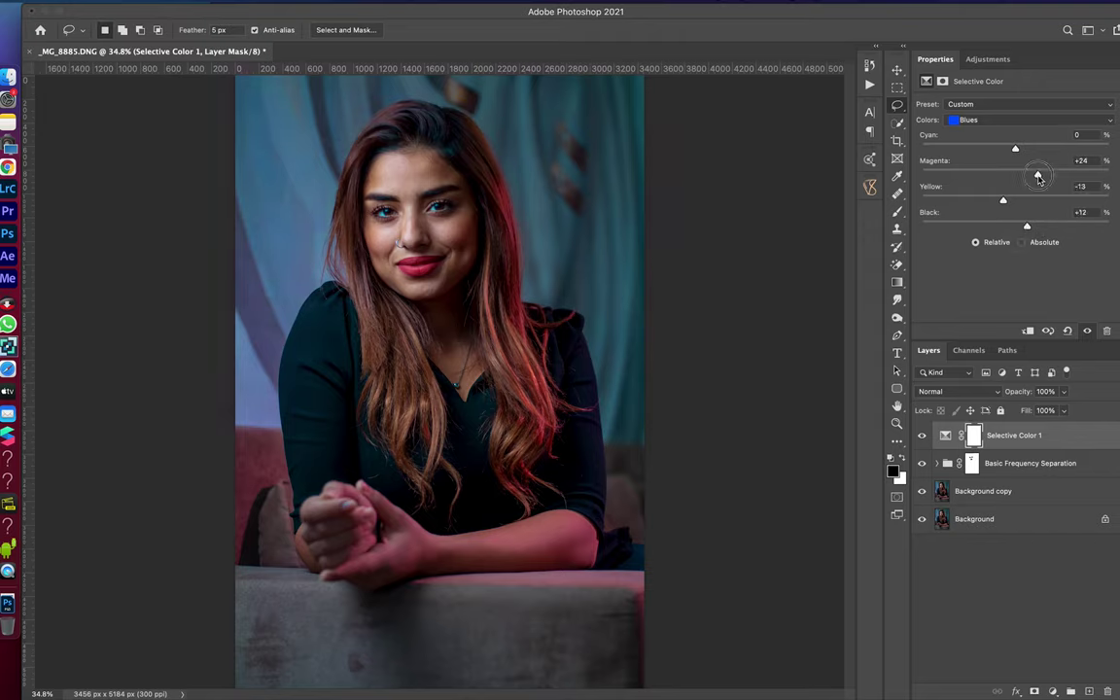
pyautogui.moveTo(1022, 153); pyautogui.dragTo(1027, 154)
pyautogui.click(972, 119)
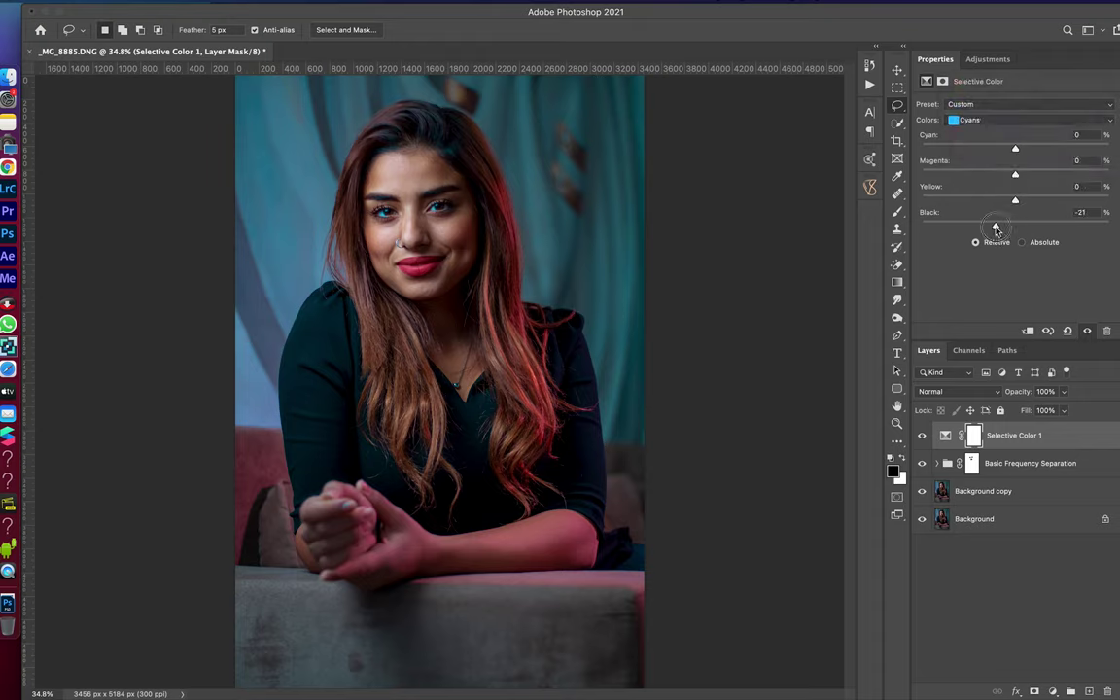
pyautogui.moveTo(1026, 229); pyautogui.dragTo(1019, 231)
pyautogui.moveTo(1014, 175); pyautogui.dragTo(1026, 176)
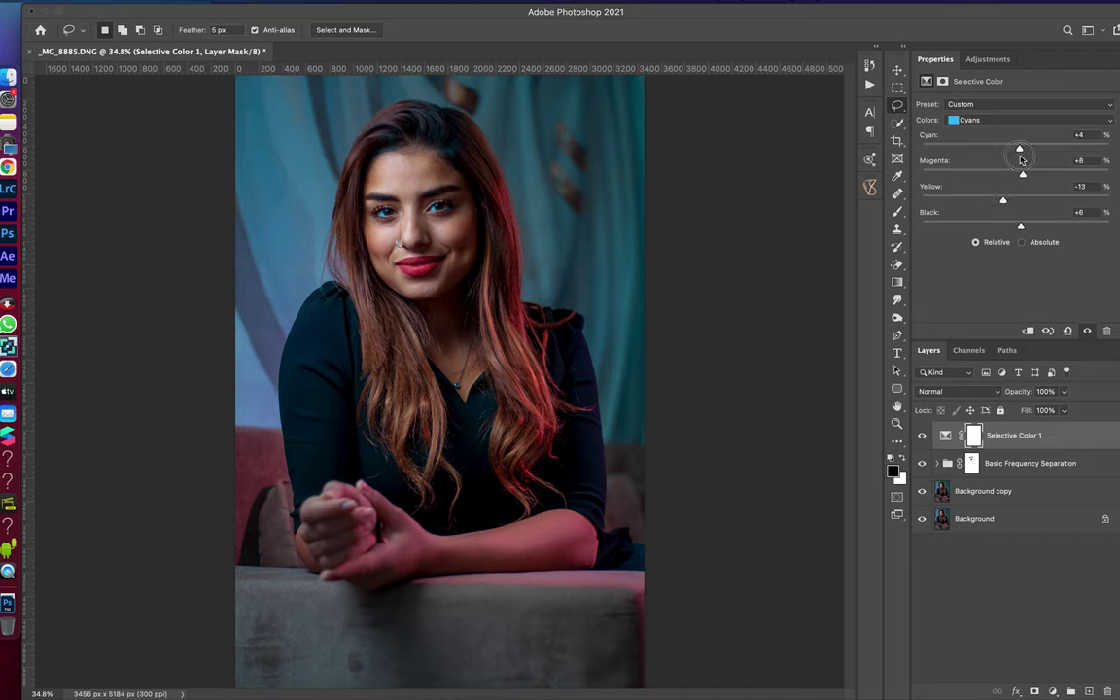
# Step: Reduce black and magenta in the Blacks, and adjust black and magenta in the Neutrals
pyautogui.click(996, 119)
pyautogui.click(977, 170)
pyautogui.moveTo(1015, 225)
pyautogui.mouseDown()
pyautogui.moveTo(1024, 225)
pyautogui.moveTo(1012, 226)
pyautogui.mouseUp()
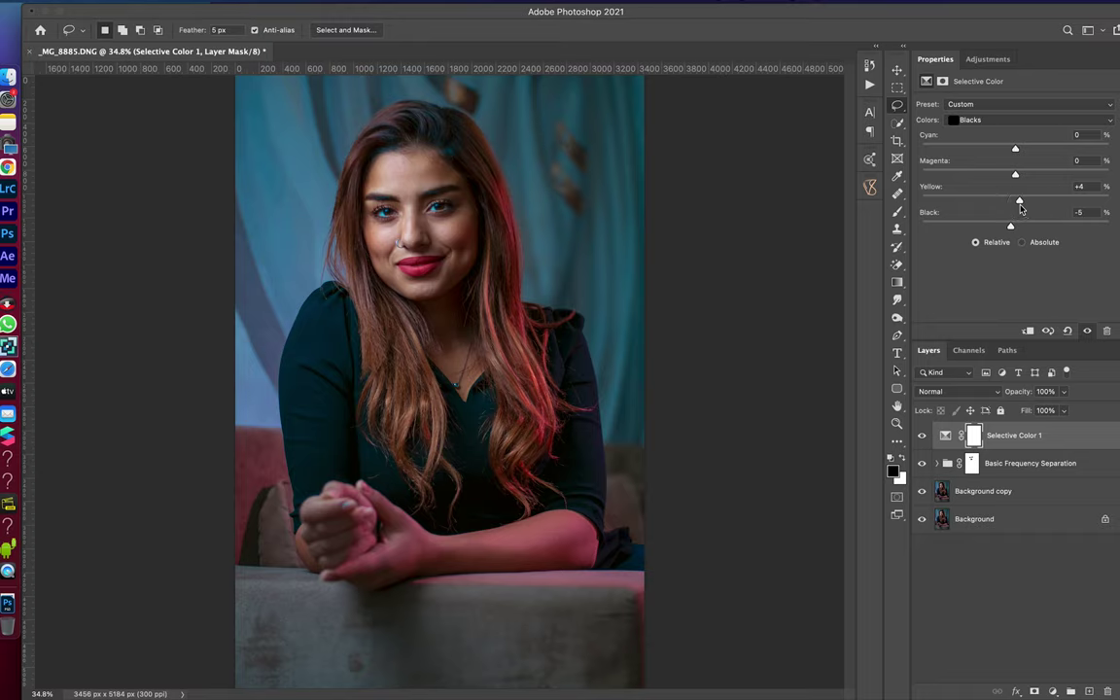
pyautogui.moveTo(1016, 177); pyautogui.dragTo(1014, 177)
pyautogui.click(982, 119)
pyautogui.moveTo(1014, 225); pyautogui.dragTo(1015, 230)
pyautogui.moveTo(1014, 175); pyautogui.dragTo(1016, 152)
# Step: Add black to the Whites, then refine Blacks magenta and Neutrals magenta (Neutrals magenta -2)
pyautogui.click(982, 119)
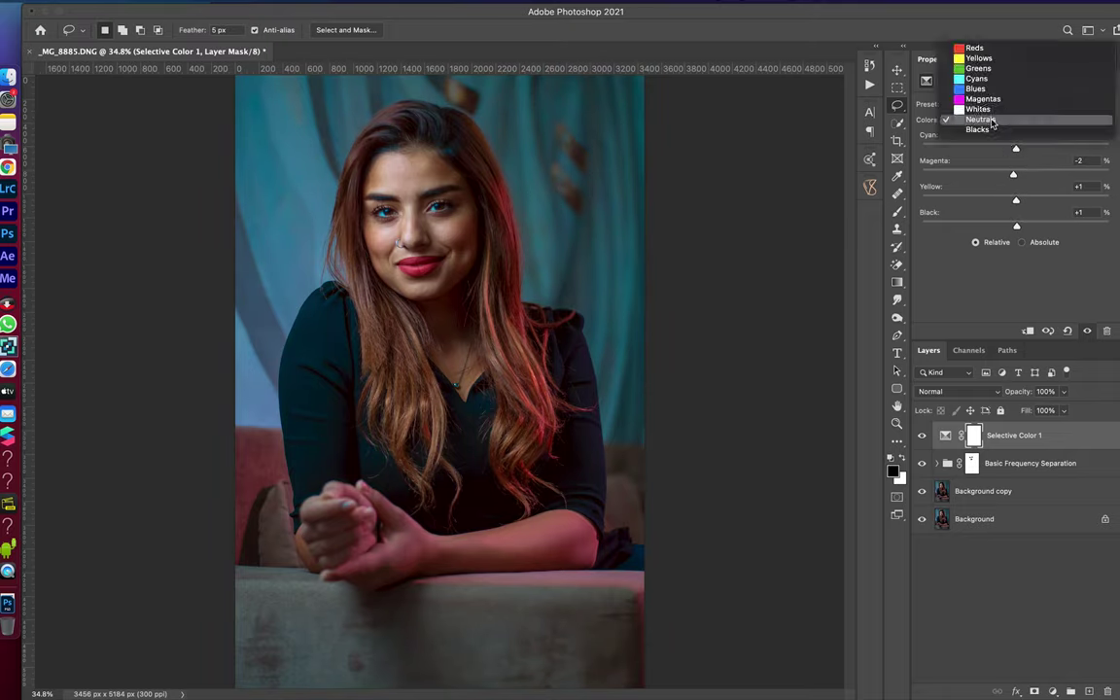
pyautogui.moveTo(1015, 225)
pyautogui.mouseDown()
pyautogui.moveTo(1044, 229)
pyautogui.moveTo(1034, 231)
pyautogui.mouseUp()
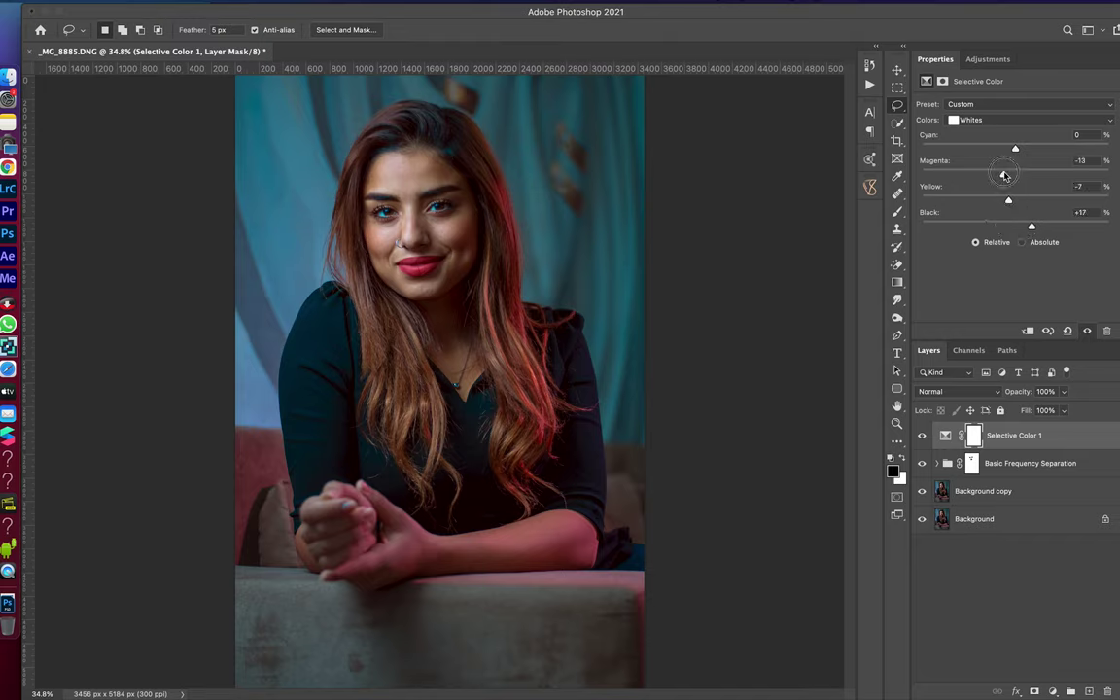
pyautogui.click(982, 120)
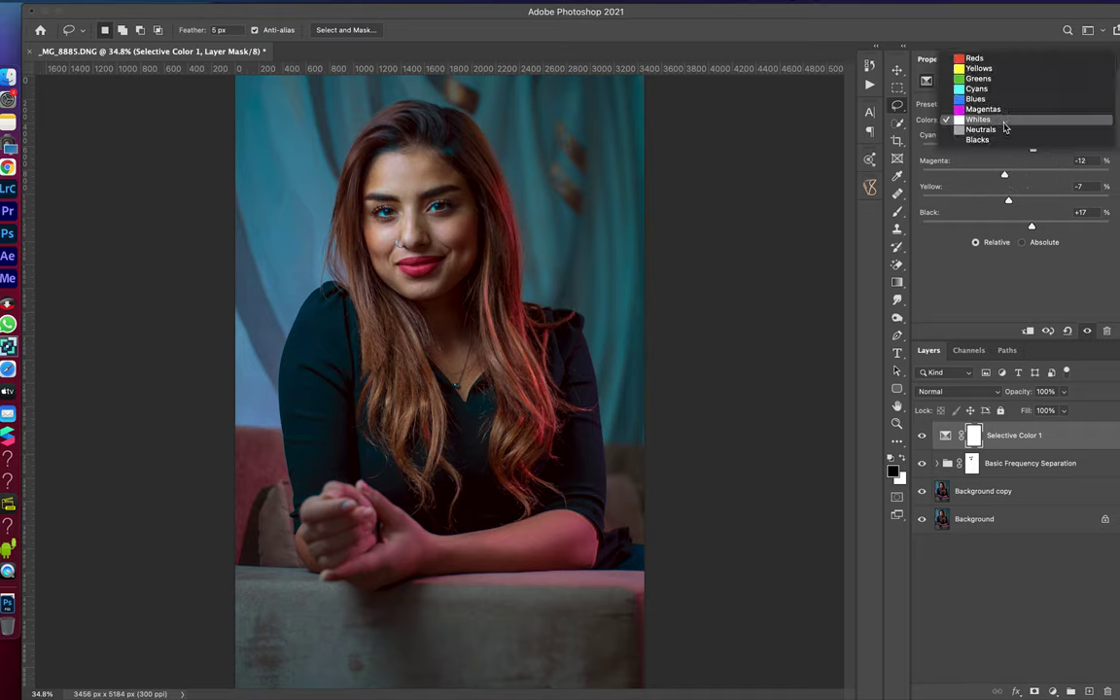
pyautogui.click(972, 134)
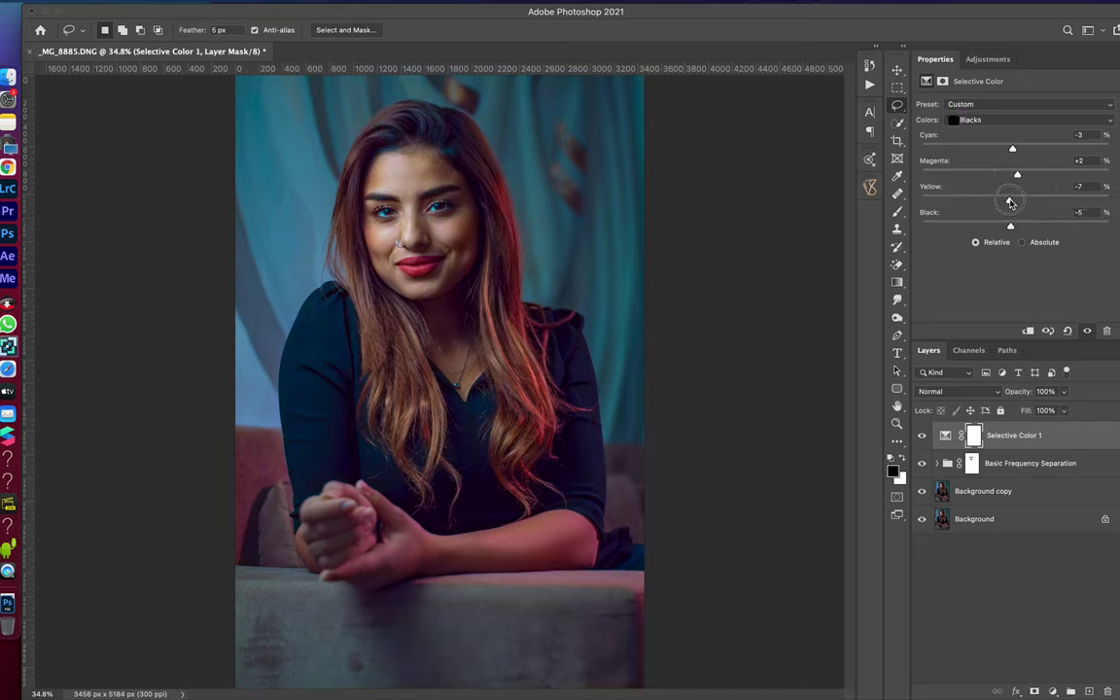
pyautogui.moveTo(1014, 176); pyautogui.dragTo(1017, 177)
pyautogui.click(981, 120)
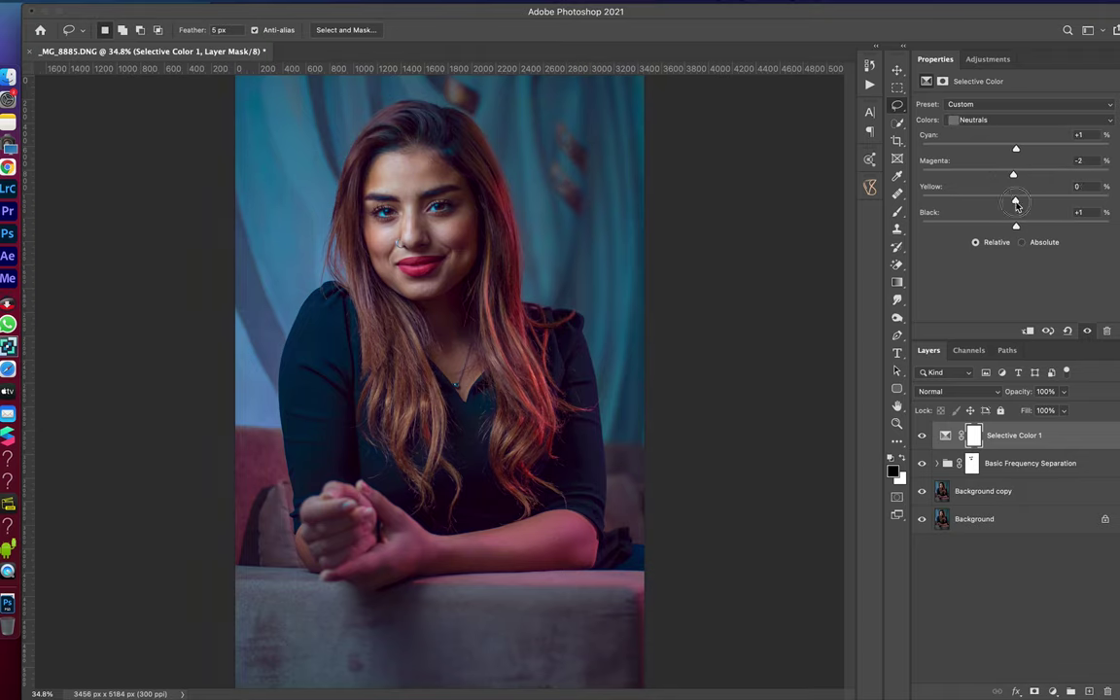
pyautogui.moveTo(1005, 176); pyautogui.dragTo(1018, 157)
pyautogui.click(1053, 691)
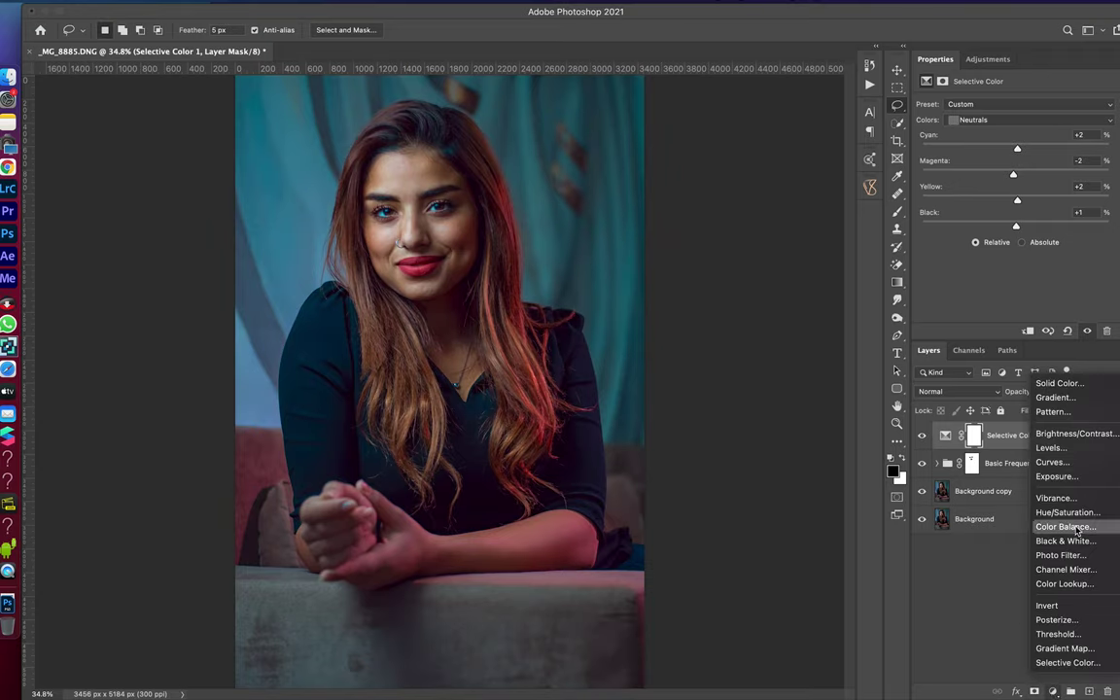
# Step: Add a Hue/Saturation layer, invert its mask, and paint it back over the left eye
pyautogui.click(1066, 512)
pyautogui.click(972, 121)
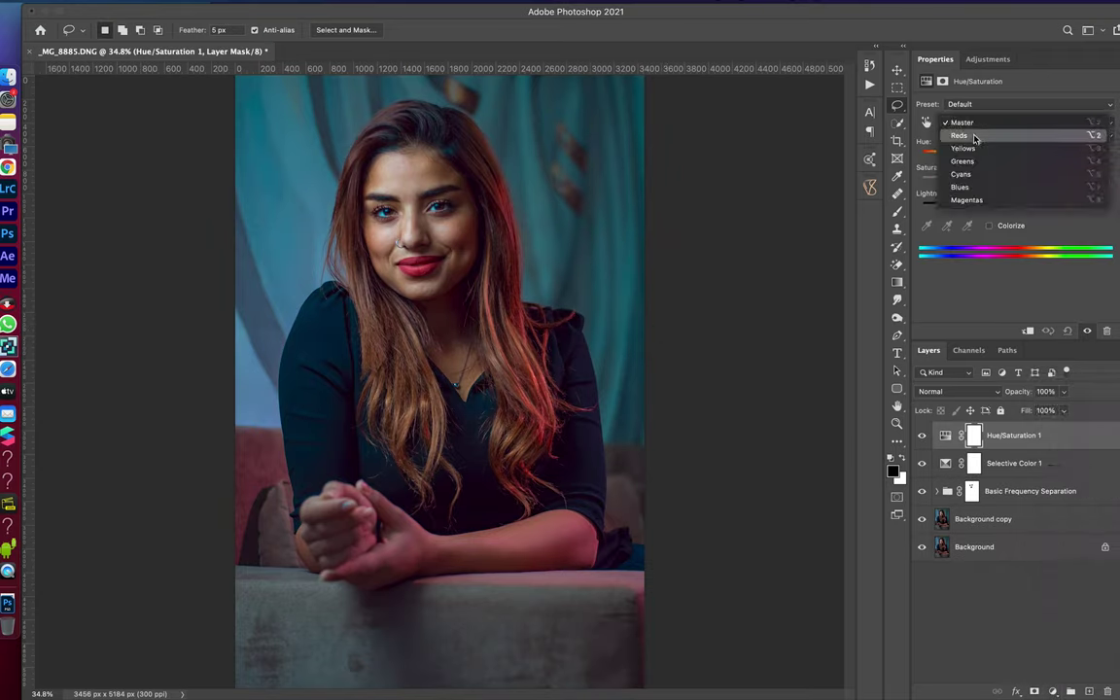
pyautogui.click(972, 187)
pyautogui.press('b')
pyautogui.scroll(3, 461, 296)
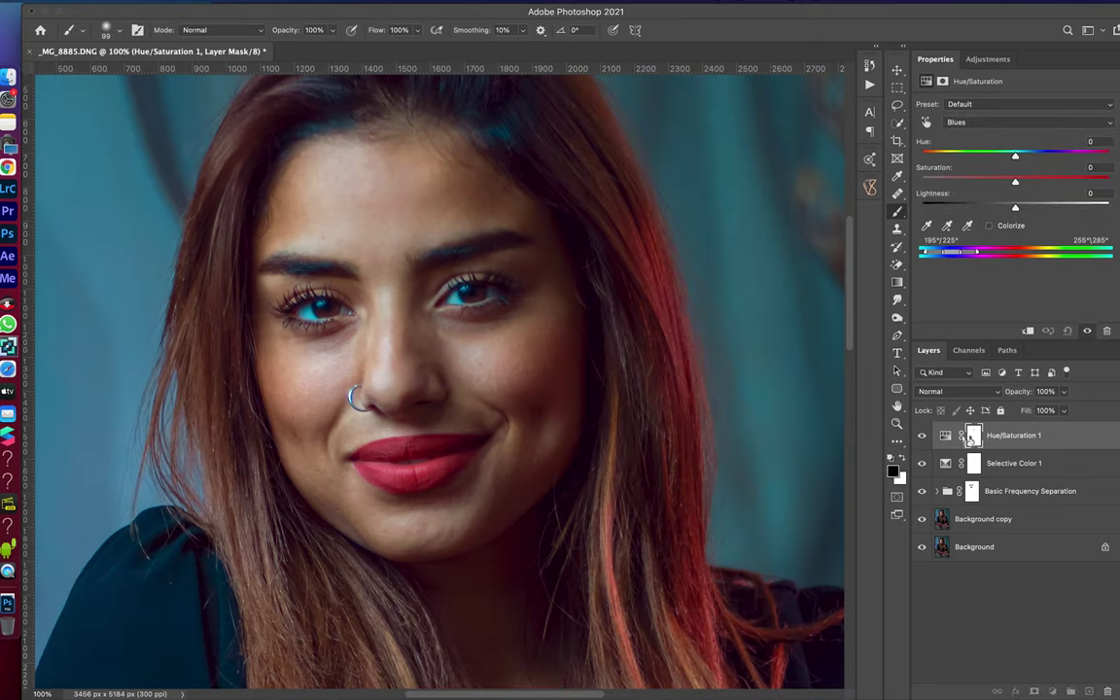
pyautogui.click(971, 438)
pyautogui.hotkey('ctrl', 'i')
pyautogui.moveTo(282, 301); pyautogui.dragTo(345, 311)
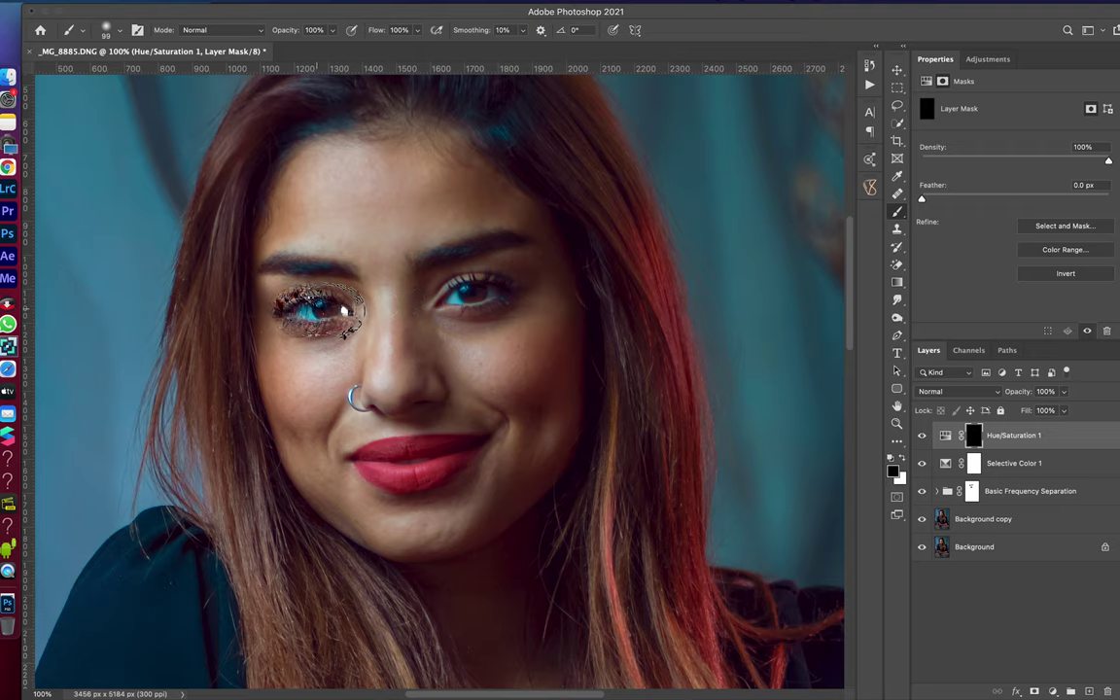
# Step: Strongly desaturate the Blues and drop the Cyans saturation to -100
pyautogui.click(945, 435)
pyautogui.click(972, 218)
pyautogui.moveTo(1014, 180); pyautogui.dragTo(926, 181)
pyautogui.click(972, 103)
pyautogui.moveTo(1015, 181); pyautogui.dragTo(921, 181)
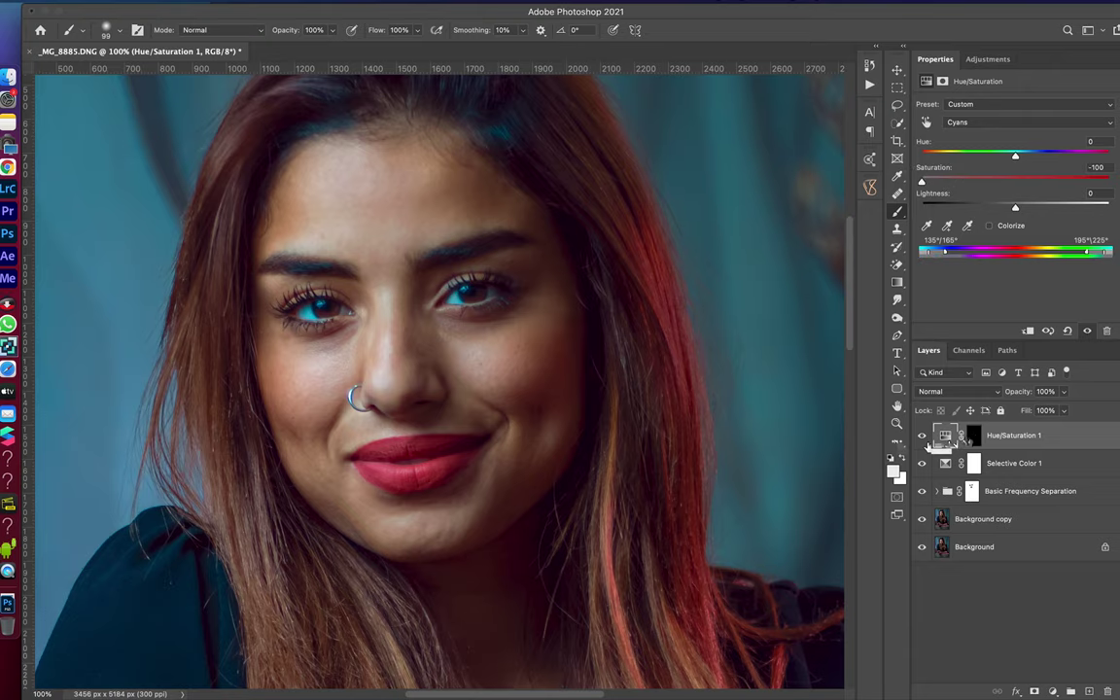
# Step: Paint white on the mask over both the right and left eyes
pyautogui.click(974, 435)
pyautogui.click(900, 458)
pyautogui.moveTo(474, 293); pyautogui.dragTo(476, 253)
pyautogui.moveTo(313, 292); pyautogui.dragTo(277, 261)
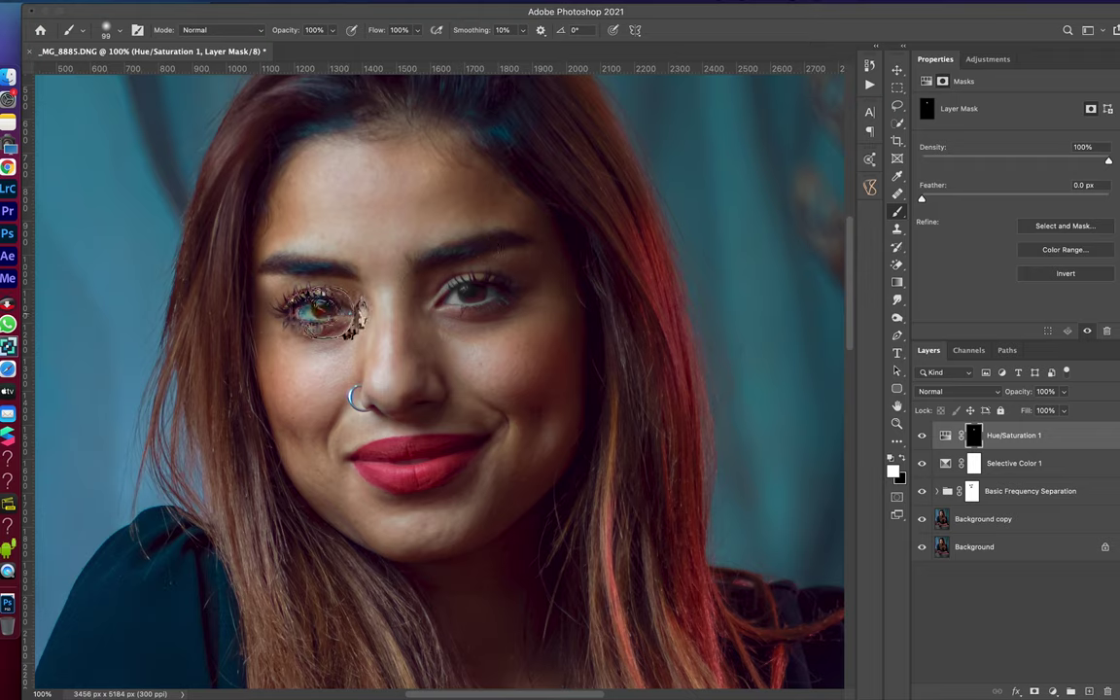
# Step: Refine the saturation to Cyans -87 and Blues -80
pyautogui.click(945, 435)
pyautogui.click(972, 122)
pyautogui.click(962, 187)
pyautogui.moveTo(1015, 181); pyautogui.dragTo(962, 182)
pyautogui.click(972, 121)
pyautogui.click(972, 139)
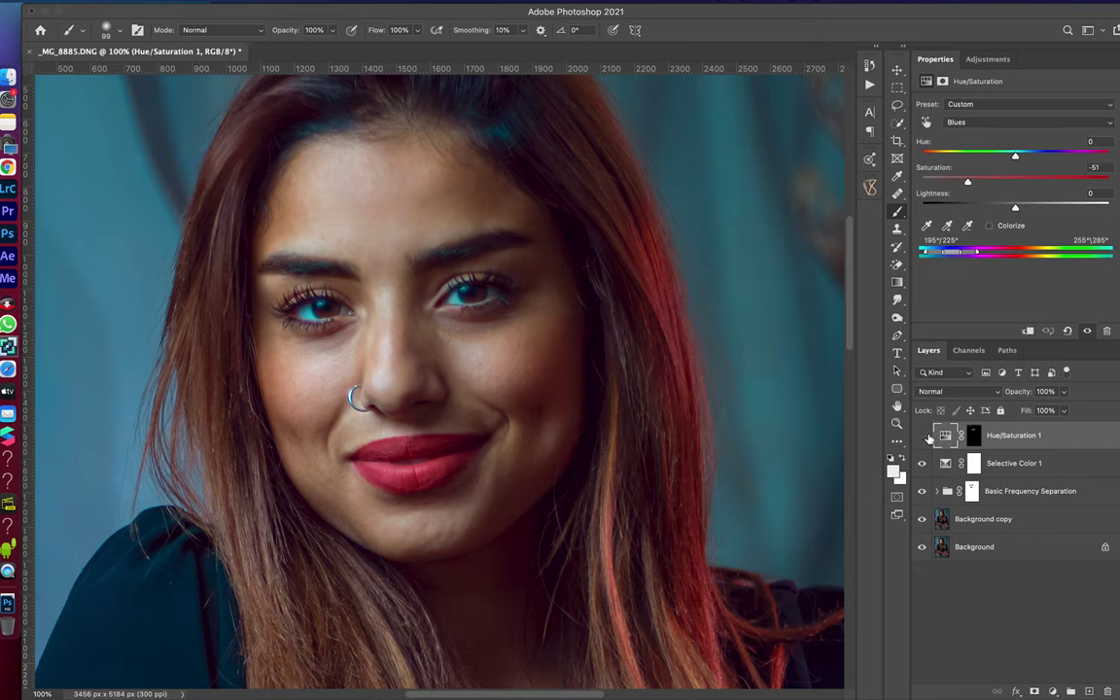
pyautogui.moveTo(967, 181); pyautogui.dragTo(935, 185)
pyautogui.click(971, 122)
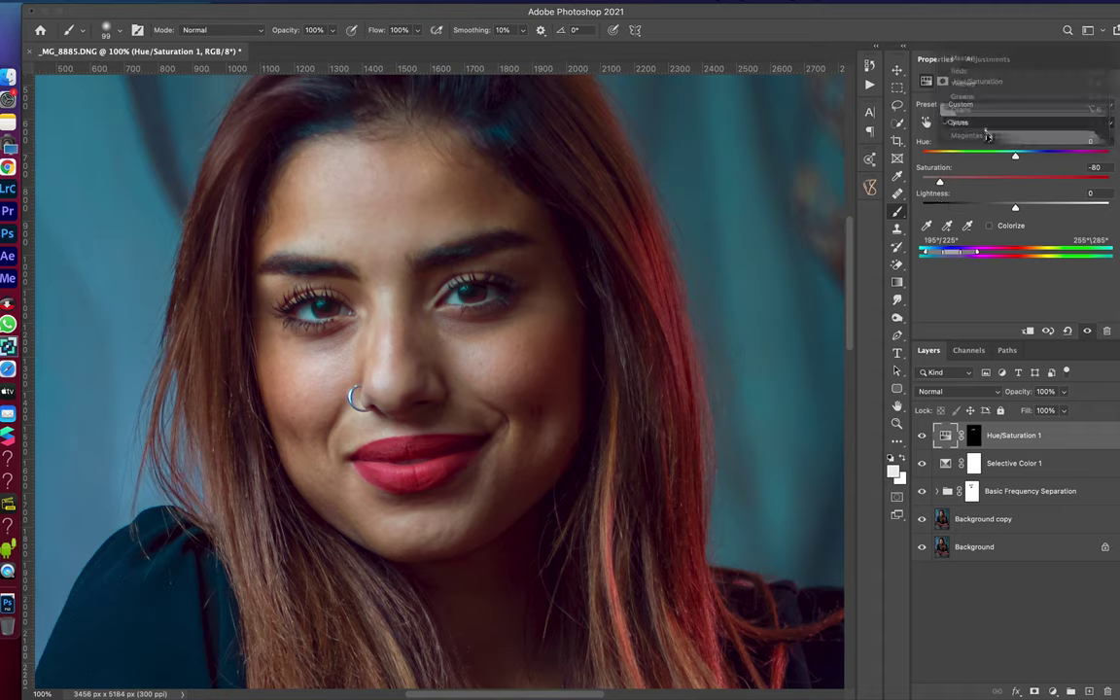
pyautogui.moveTo(952, 184); pyautogui.dragTo(934, 184)
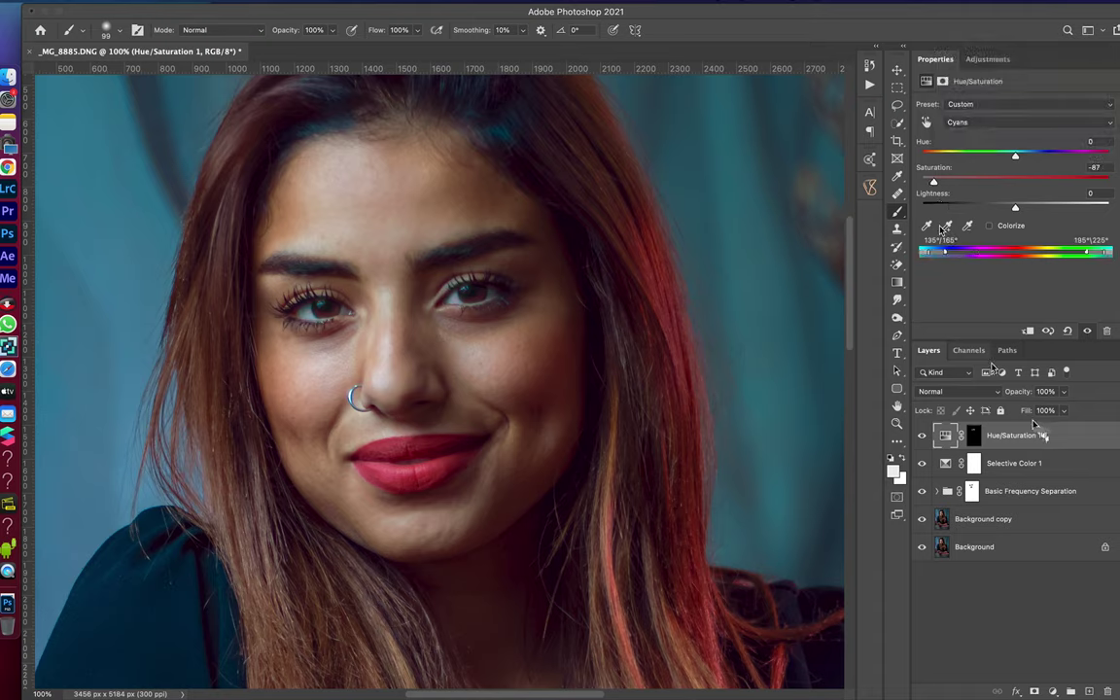
pyautogui.click(1054, 692)
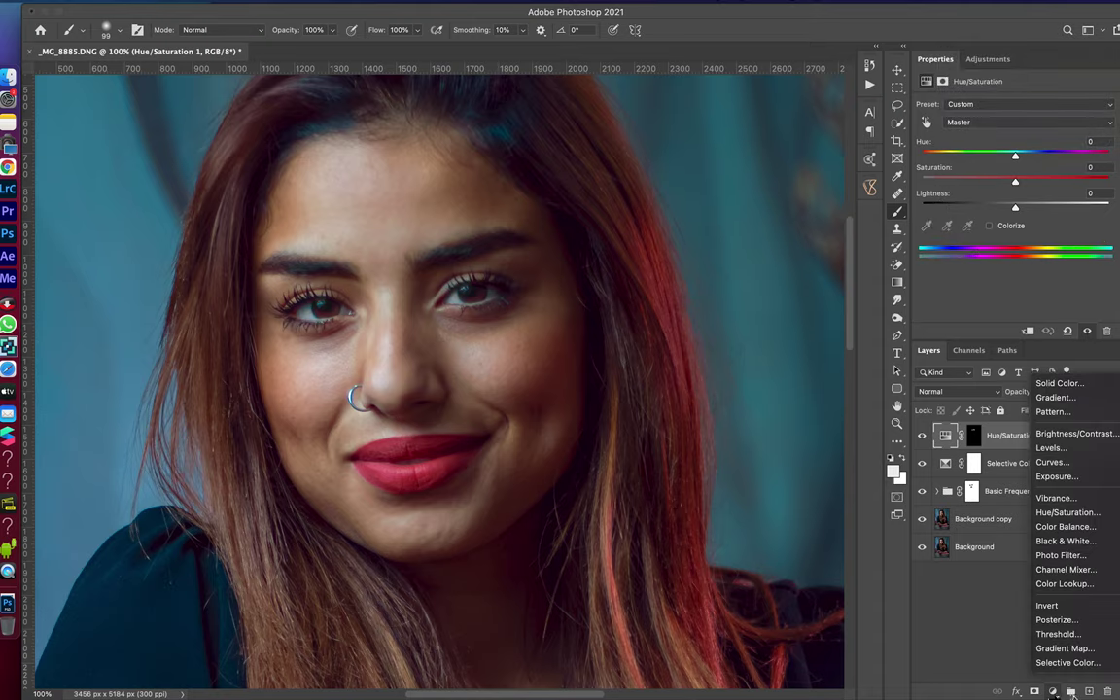
# Step: Create Layer 1, fill it with 50% Gray, and set it to Overlay blending
pyautogui.click(1089, 692)
pyautogui.hotkey('shift', 'F5')
pyautogui.click(587, 288)
pyautogui.click(562, 402)
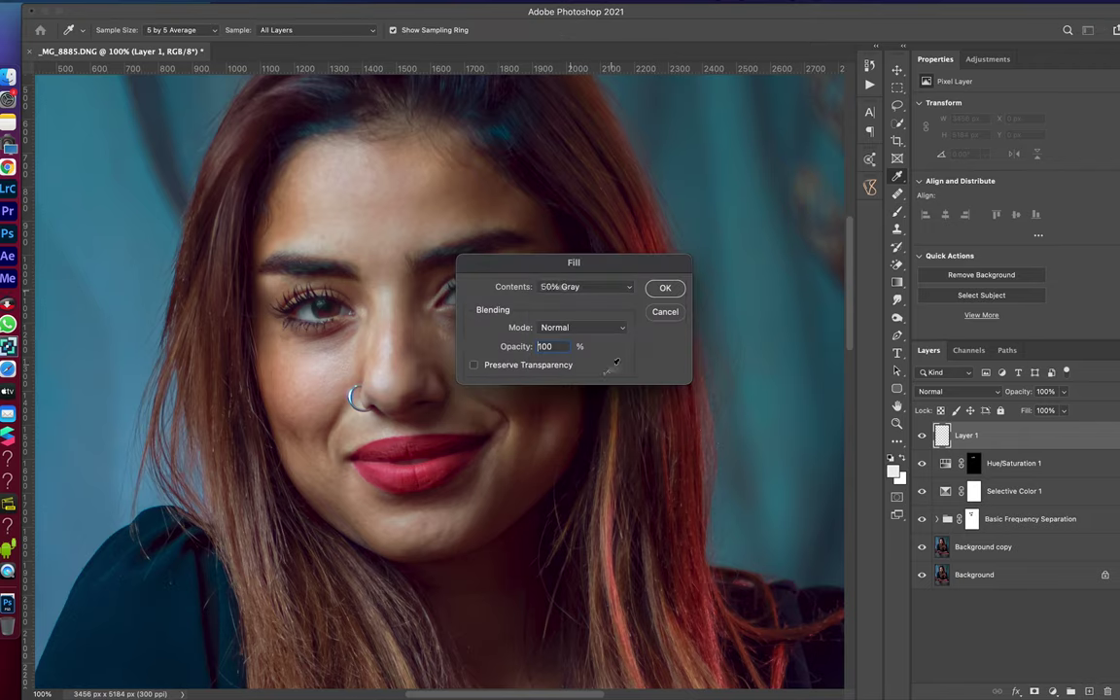
pyautogui.press('Return')
pyautogui.click(938, 392)
pyautogui.click(934, 568)
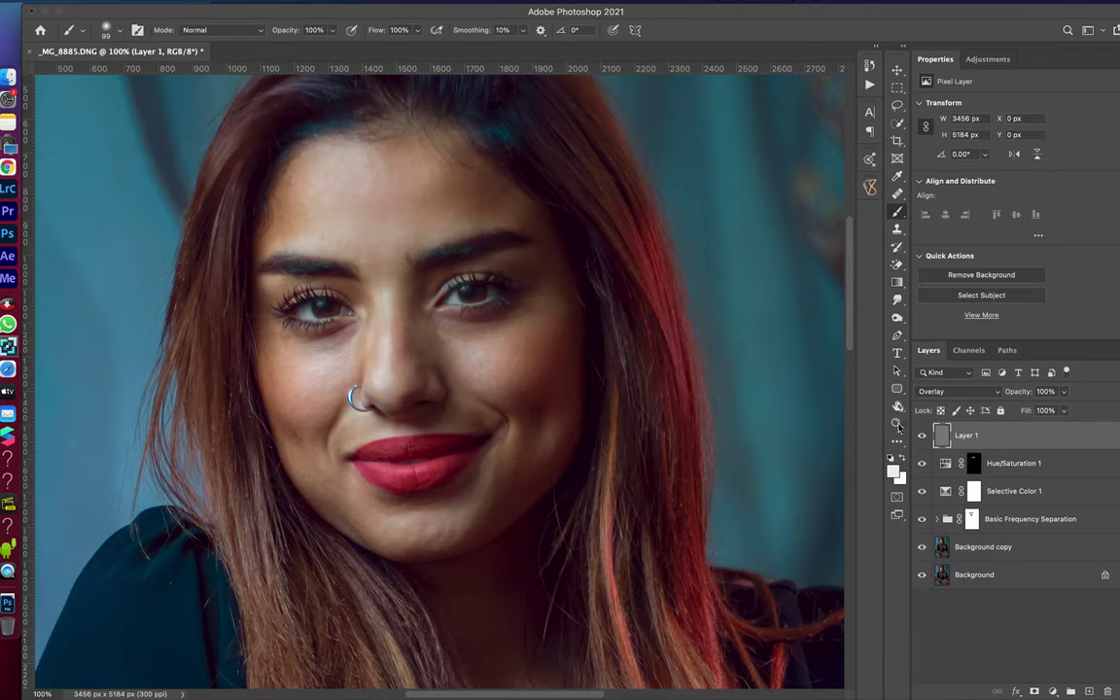
# Step: Dodge the forehead, raise exposure to 68%, dodge the cheeks, and shrink the brush
pyautogui.click(897, 321)
pyautogui.click(953, 316)
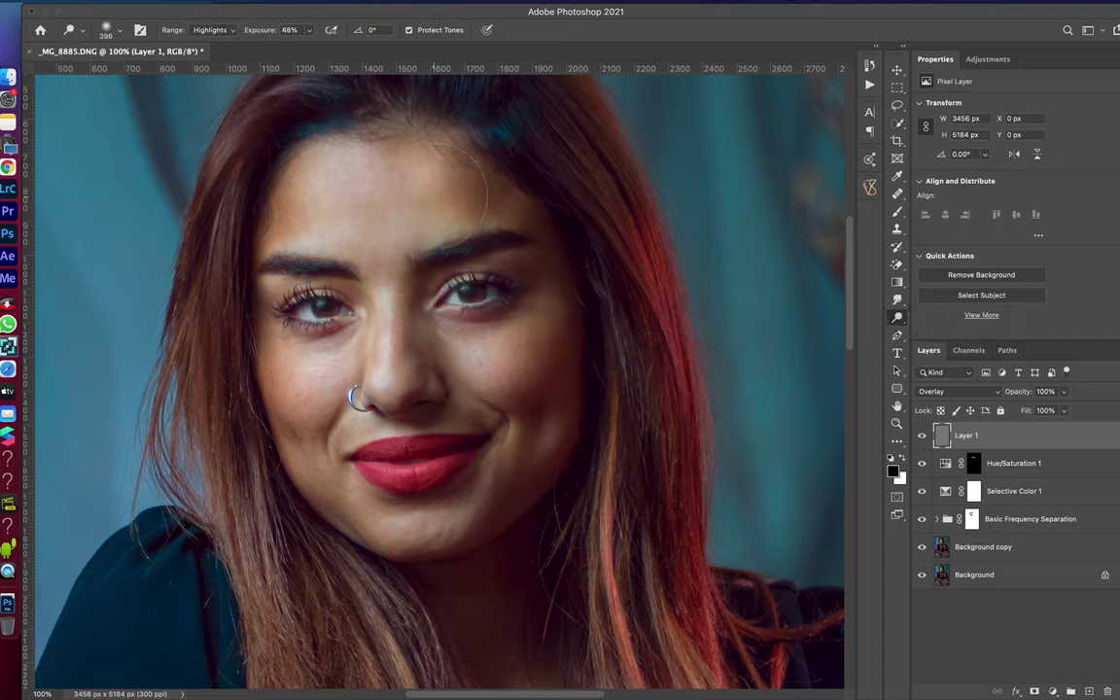
pyautogui.moveTo(428, 194); pyautogui.dragTo(398, 233)
pyautogui.press('6')
pyautogui.press('8')
pyautogui.moveTo(525, 359); pyautogui.dragTo(434, 495)
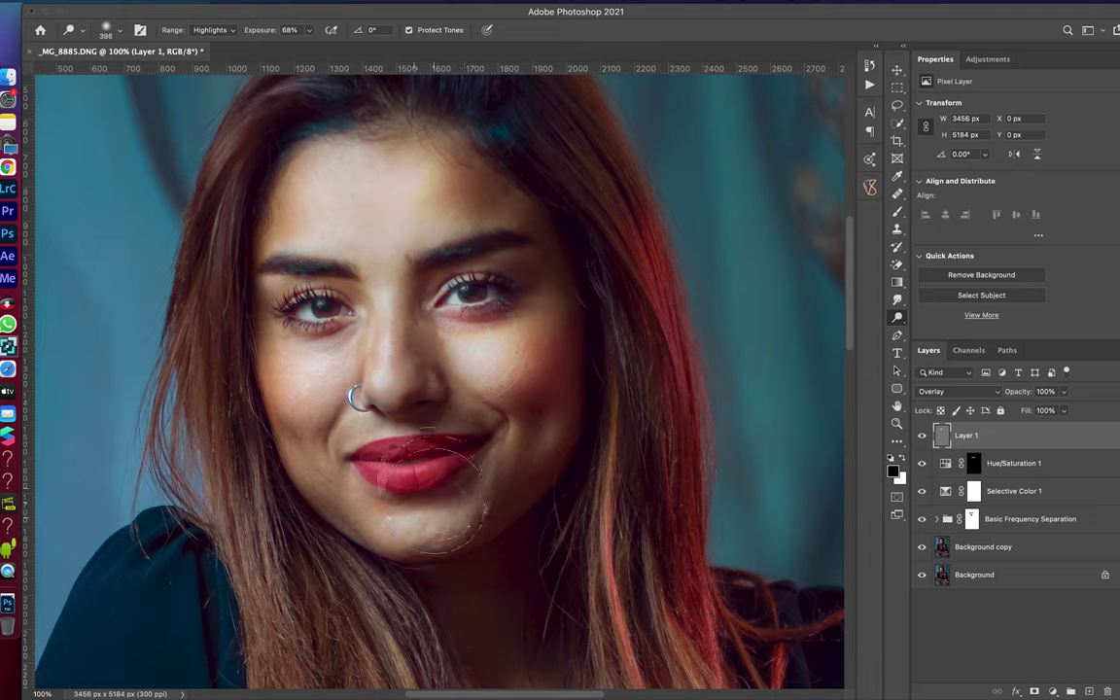
pyautogui.rightClick(424, 457)
pyautogui.moveTo(544, 487); pyautogui.dragTo(531, 489)
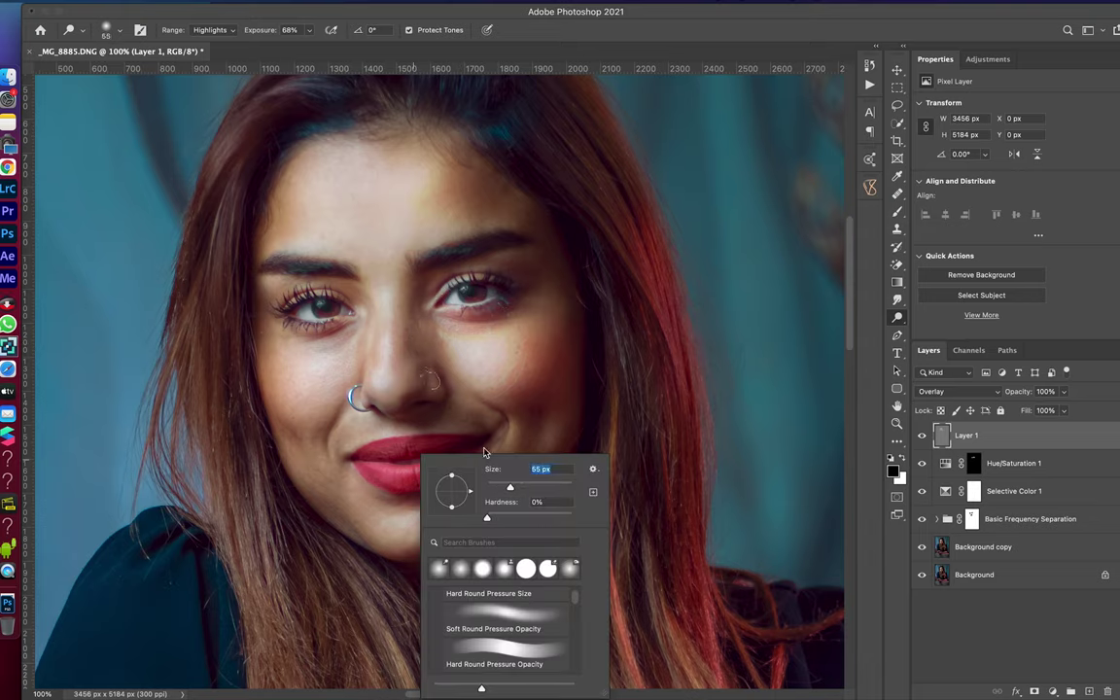
pyautogui.press('Return')
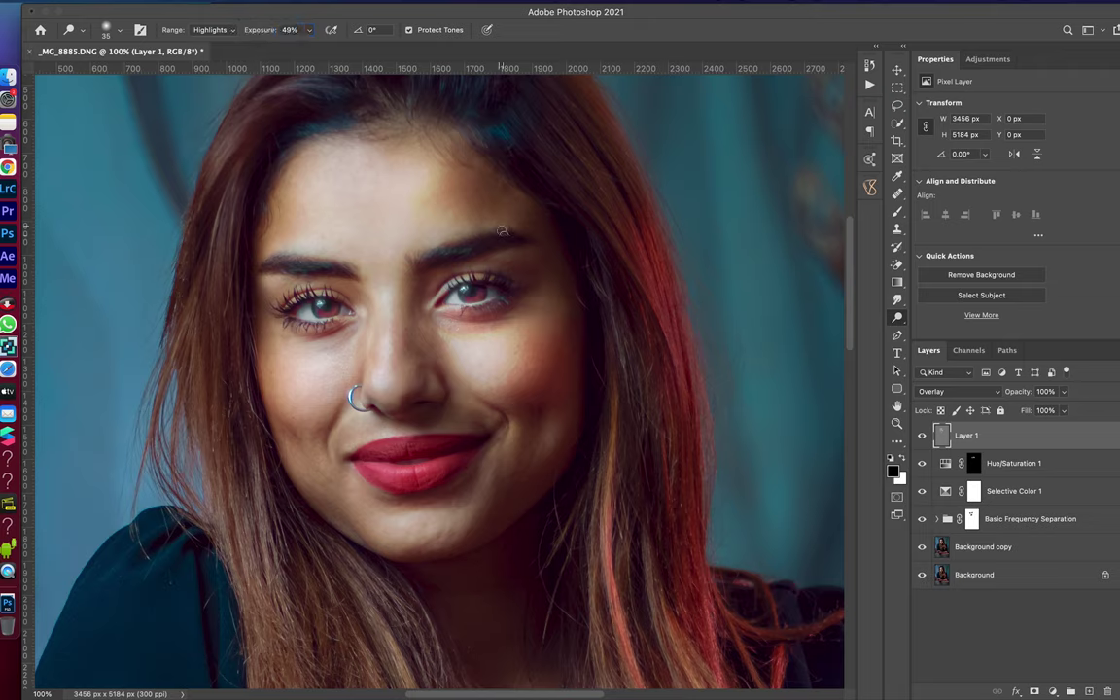
# Step: With a 70 px brush, dodge the lips, nose tip, nose bridge and brow line
pyautogui.rightClick(401, 400)
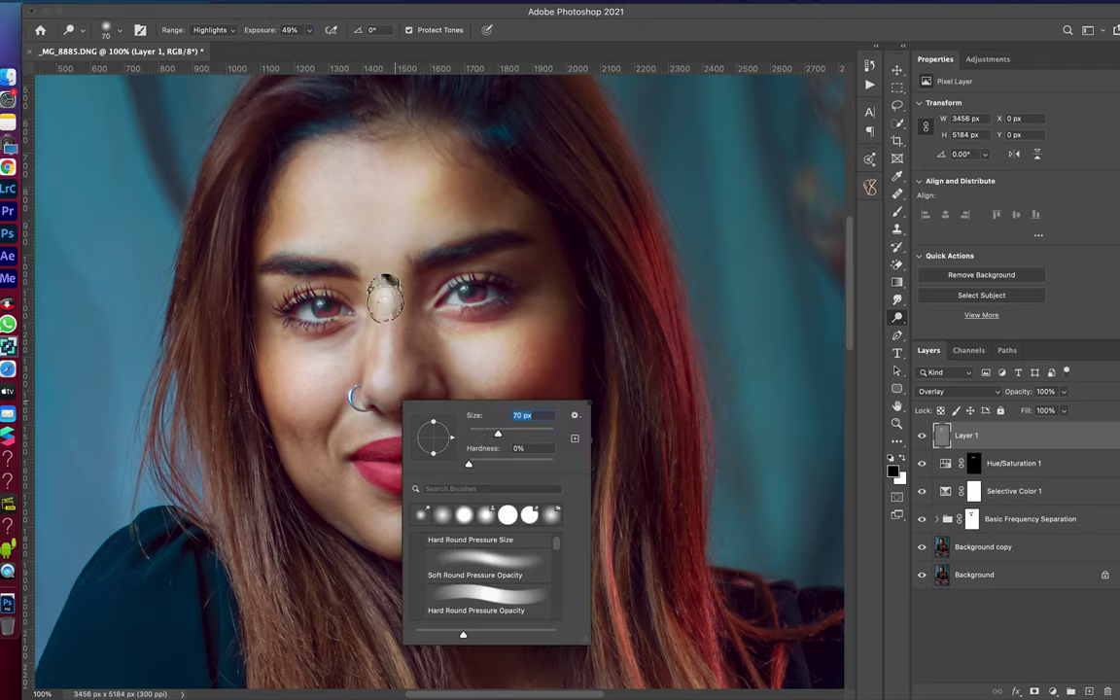
pyautogui.press('Return')
pyautogui.moveTo(412, 464); pyautogui.dragTo(442, 443)
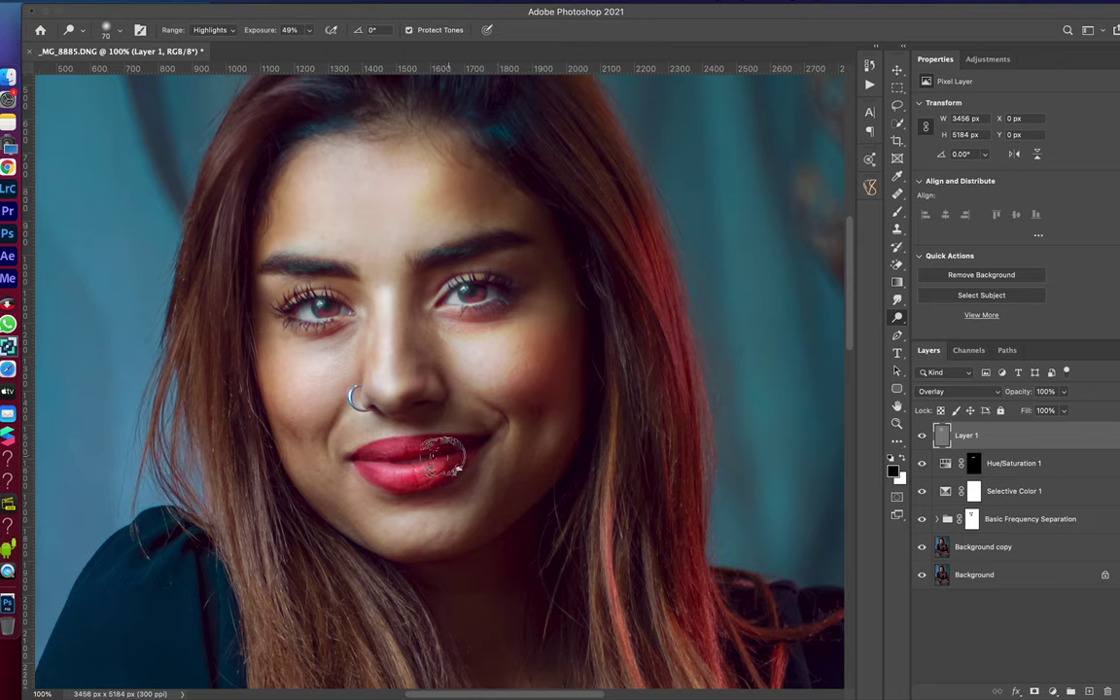
pyautogui.moveTo(471, 470); pyautogui.dragTo(494, 450)
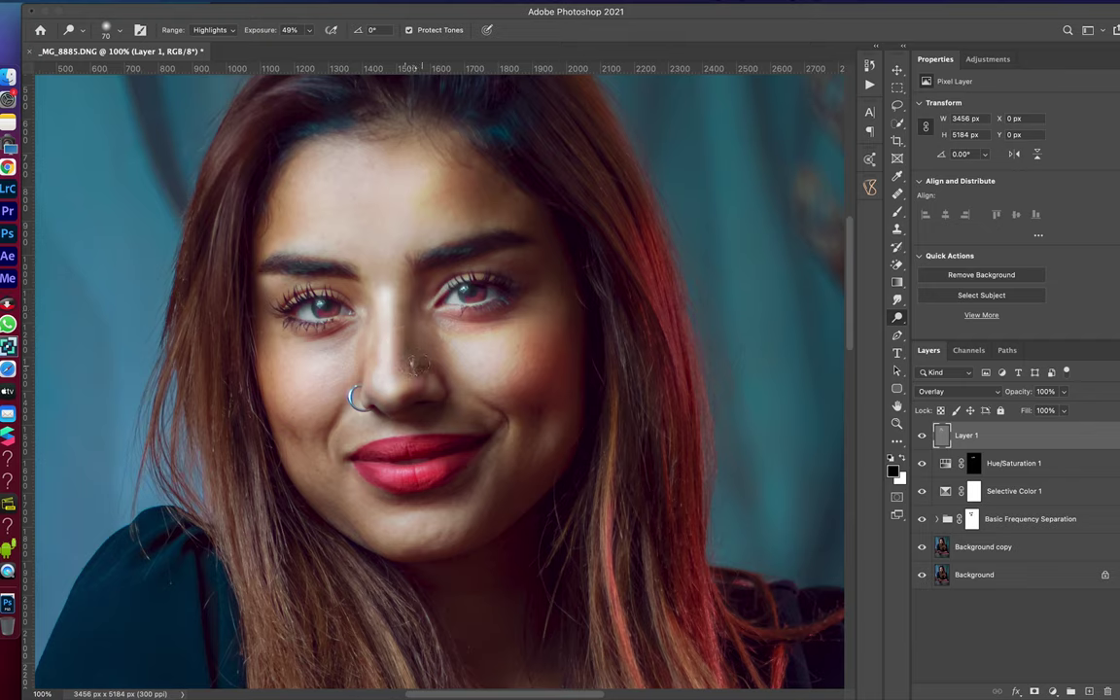
pyautogui.moveTo(397, 370); pyautogui.dragTo(407, 350)
pyautogui.moveTo(412, 365)
pyautogui.mouseDown()
pyautogui.moveTo(379, 243)
pyautogui.moveTo(379, 295)
pyautogui.mouseUp()
pyautogui.moveTo(377, 366); pyautogui.dragTo(362, 287)
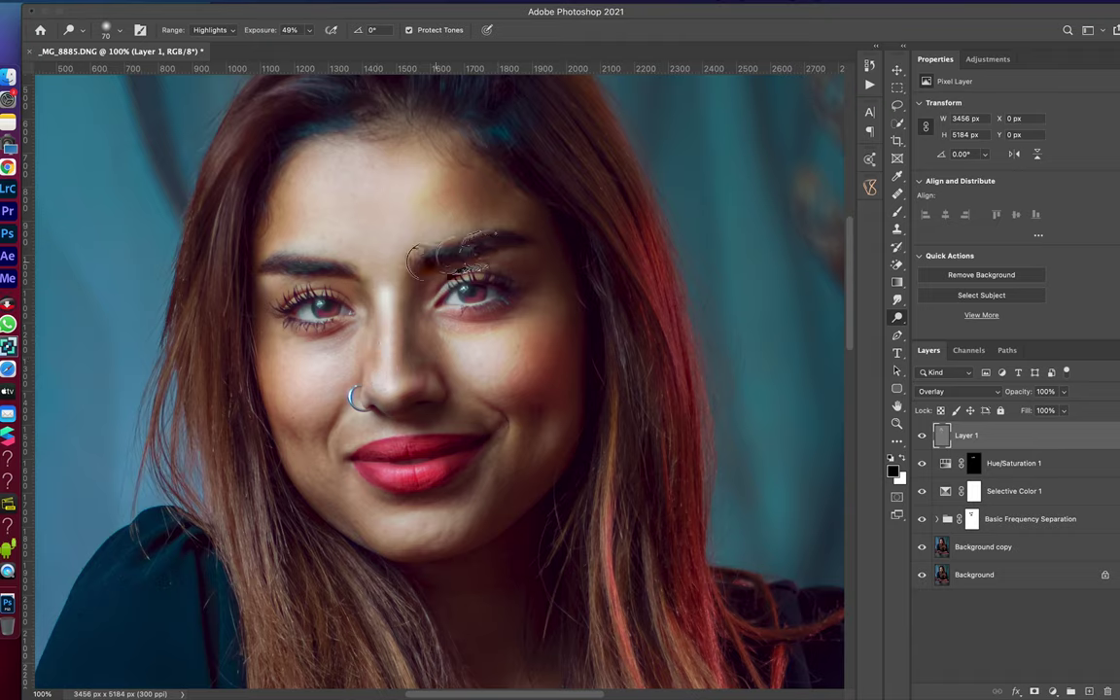
pyautogui.moveTo(481, 248)
pyautogui.mouseDown()
pyautogui.moveTo(285, 307)
pyautogui.moveTo(306, 278)
pyautogui.mouseUp()
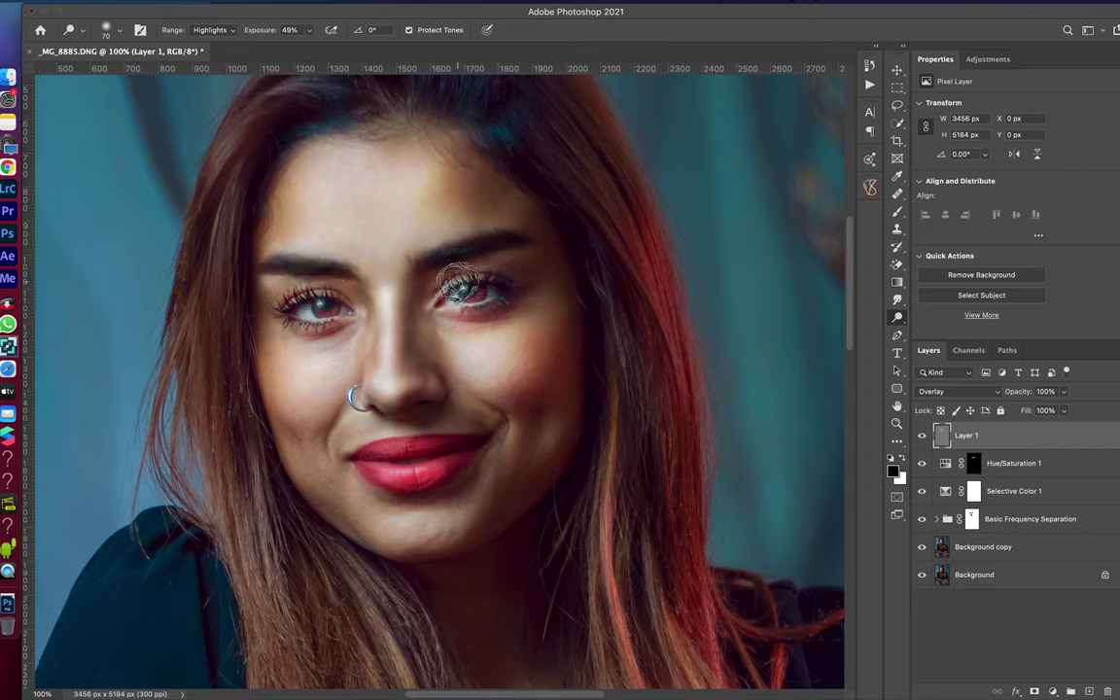
# Step: Resize the dodge brush through 23, 185 and finally 172 px
pyautogui.rightClick(495, 302)
pyautogui.press('Return')
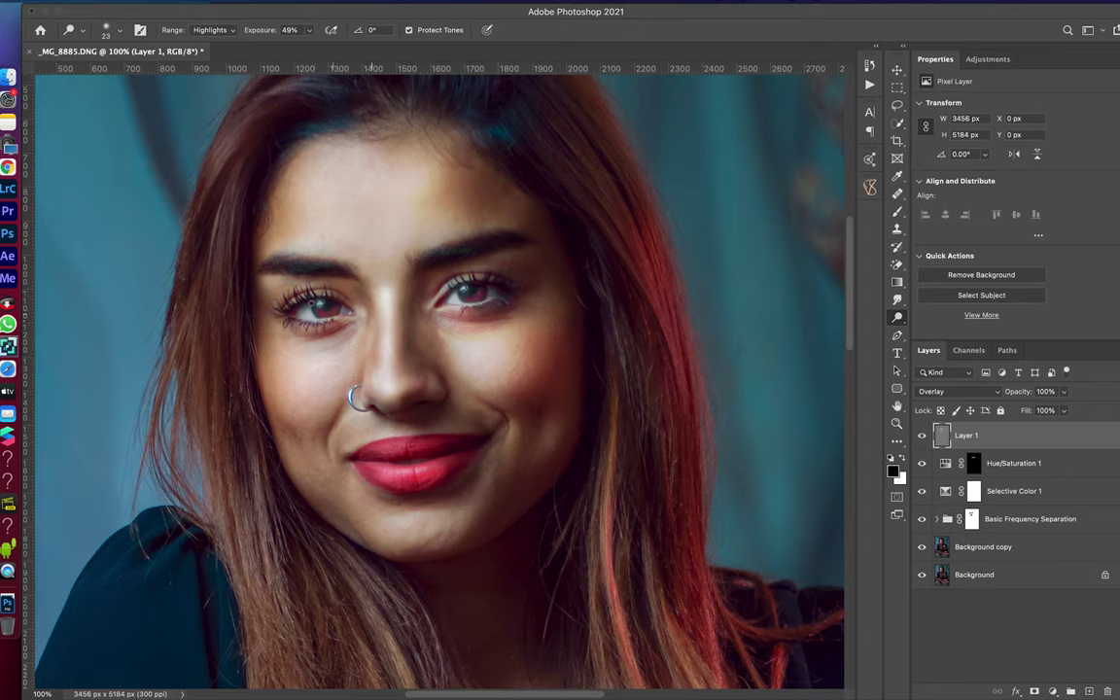
pyautogui.rightClick(504, 307)
pyautogui.write('185')
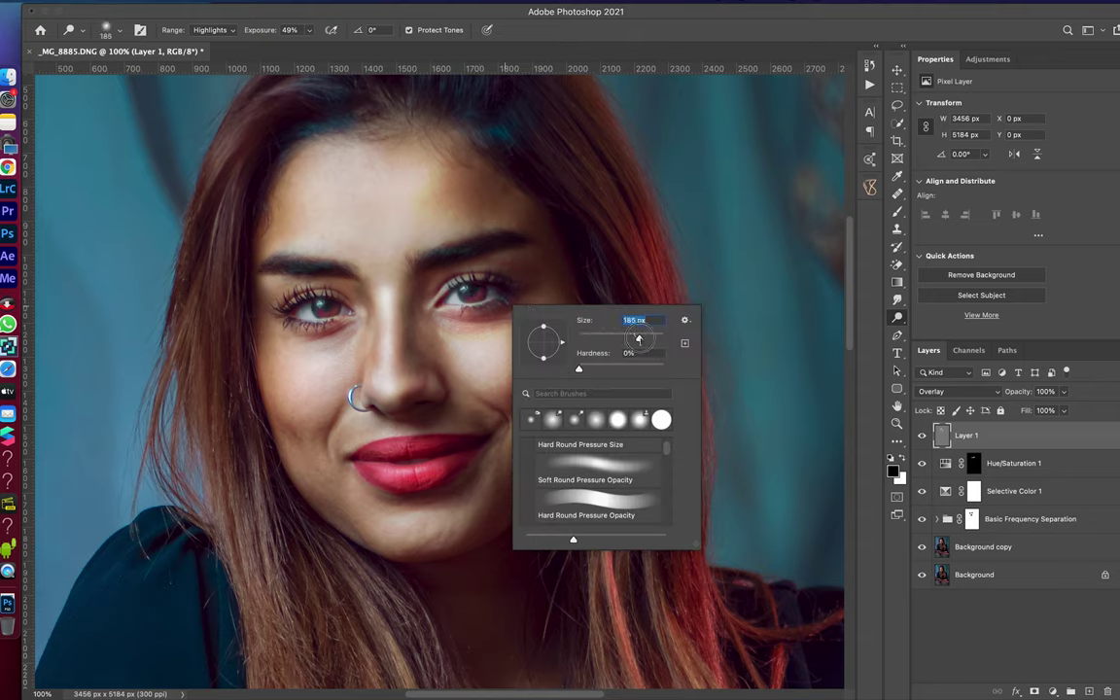
pyautogui.press('Return')
pyautogui.rightClick(637, 321)
pyautogui.moveTo(754, 352); pyautogui.dragTo(771, 355)
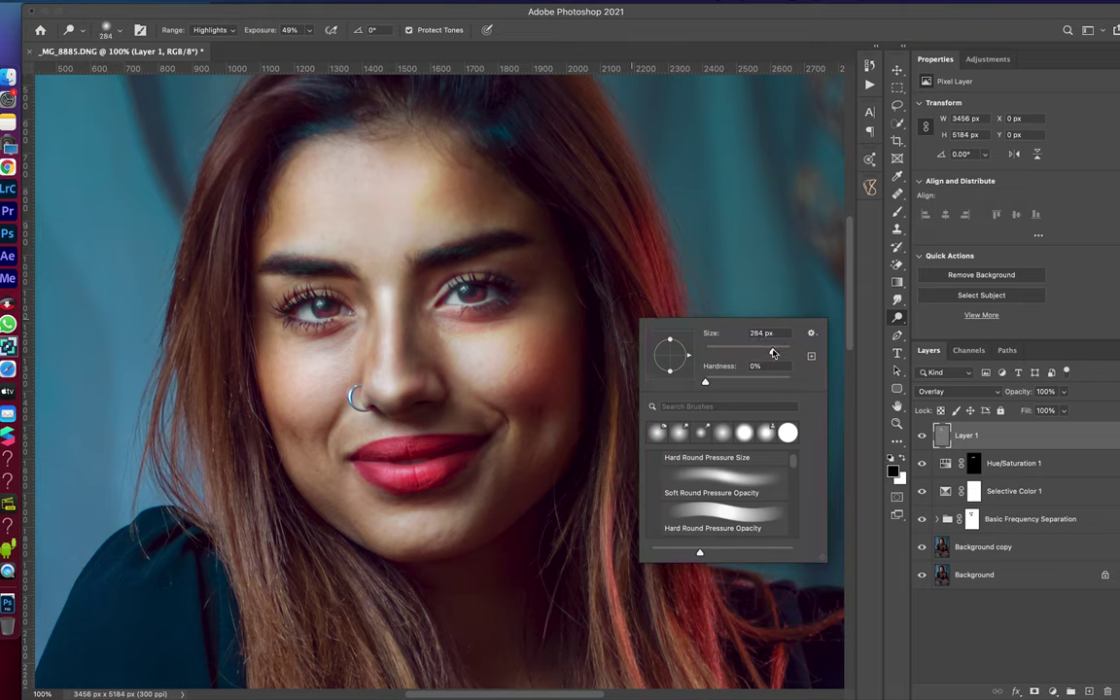
pyautogui.press('Return')
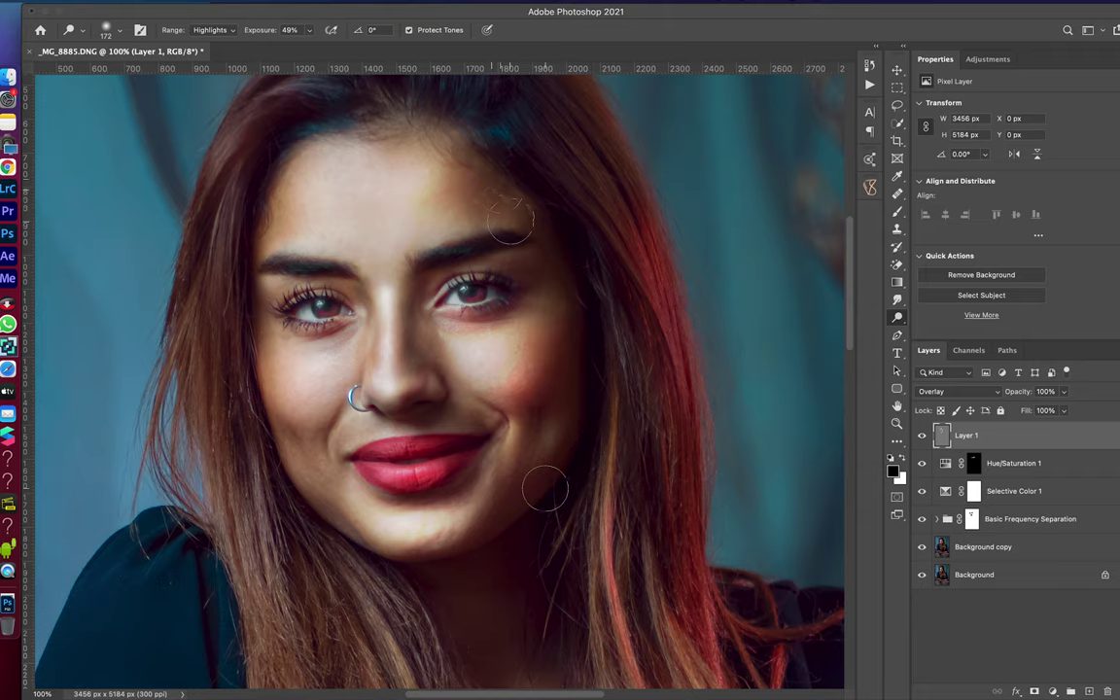
pyautogui.scroll(5, 449, 307)
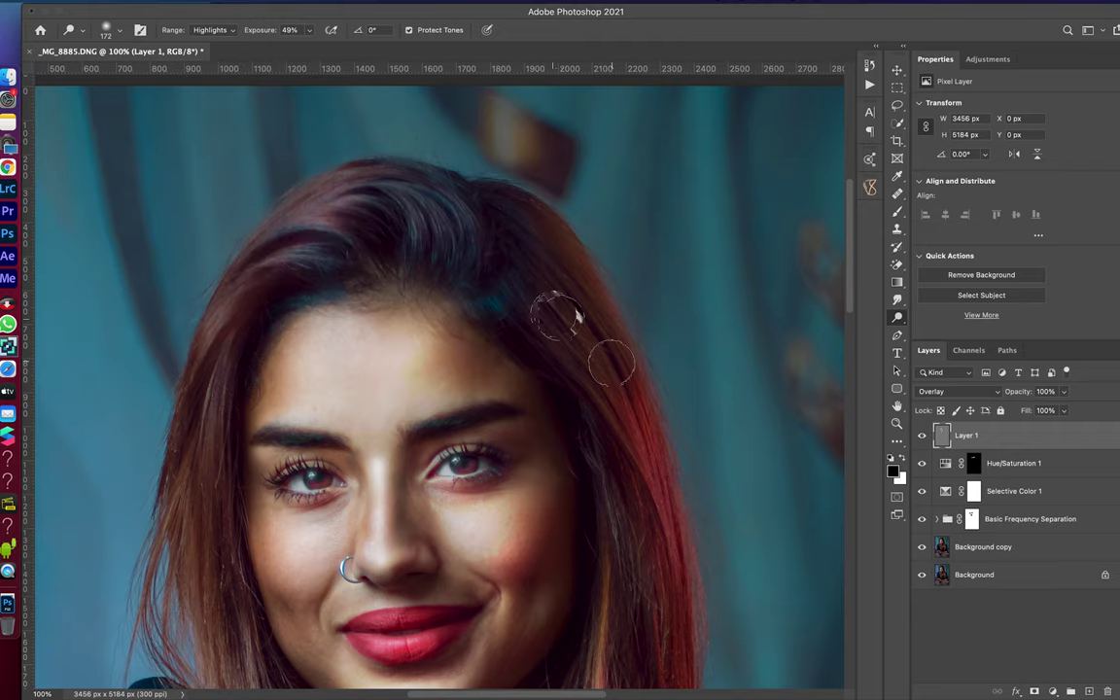
pyautogui.scroll(-6, 642, 166)
# Step: Fit the photo to the window, dodge the hair strands and neck with a 300 px brush, and undo the shoulder stroke
pyautogui.hotkey('ctrl', '0')
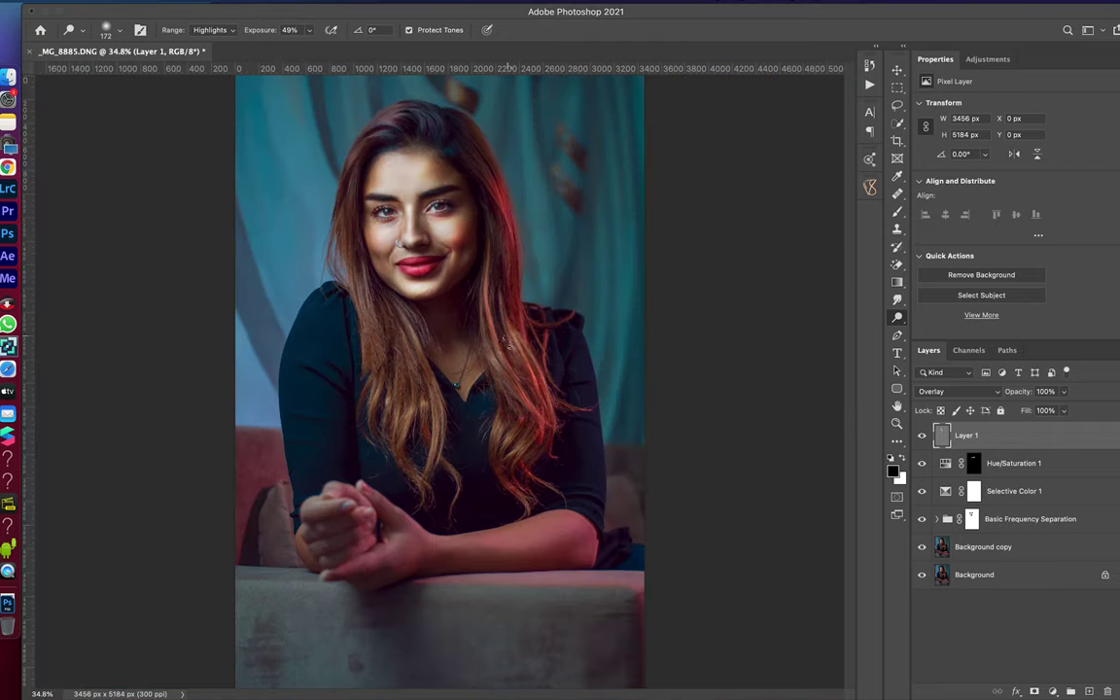
pyautogui.moveTo(483, 283); pyautogui.dragTo(520, 446)
pyautogui.moveTo(380, 395)
pyautogui.mouseDown()
pyautogui.moveTo(405, 332)
pyautogui.moveTo(347, 233)
pyautogui.moveTo(367, 144)
pyautogui.mouseUp()
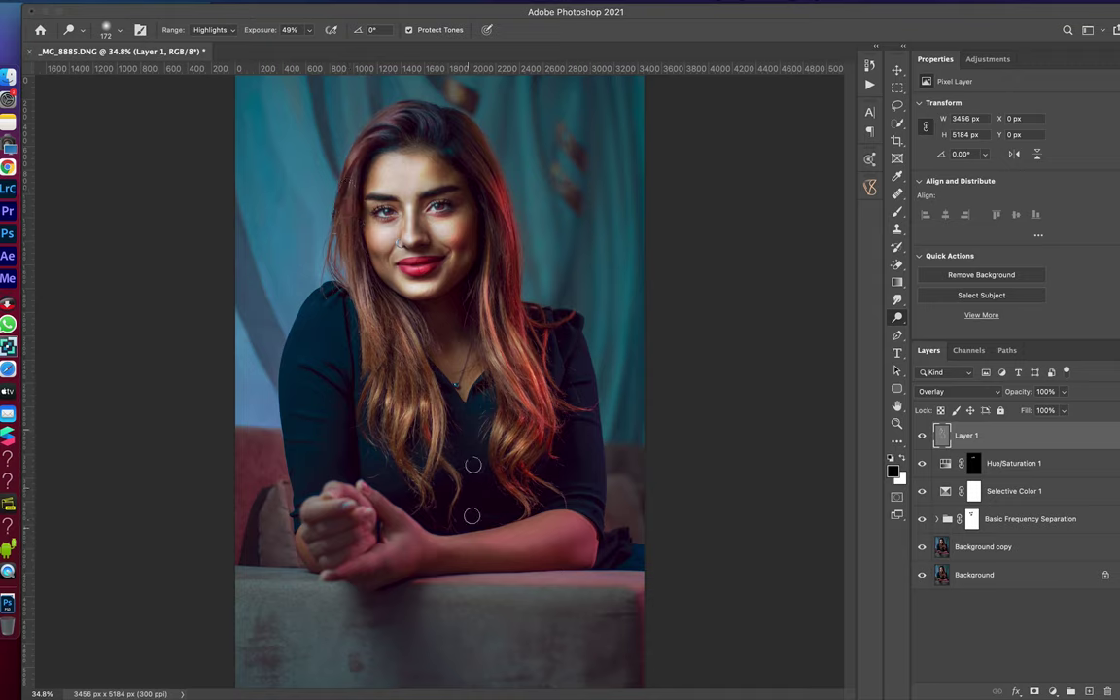
pyautogui.rightClick(472, 464)
pyautogui.moveTo(595, 459); pyautogui.dragTo(611, 459)
pyautogui.press('Return')
pyautogui.moveTo(454, 358); pyautogui.dragTo(471, 309)
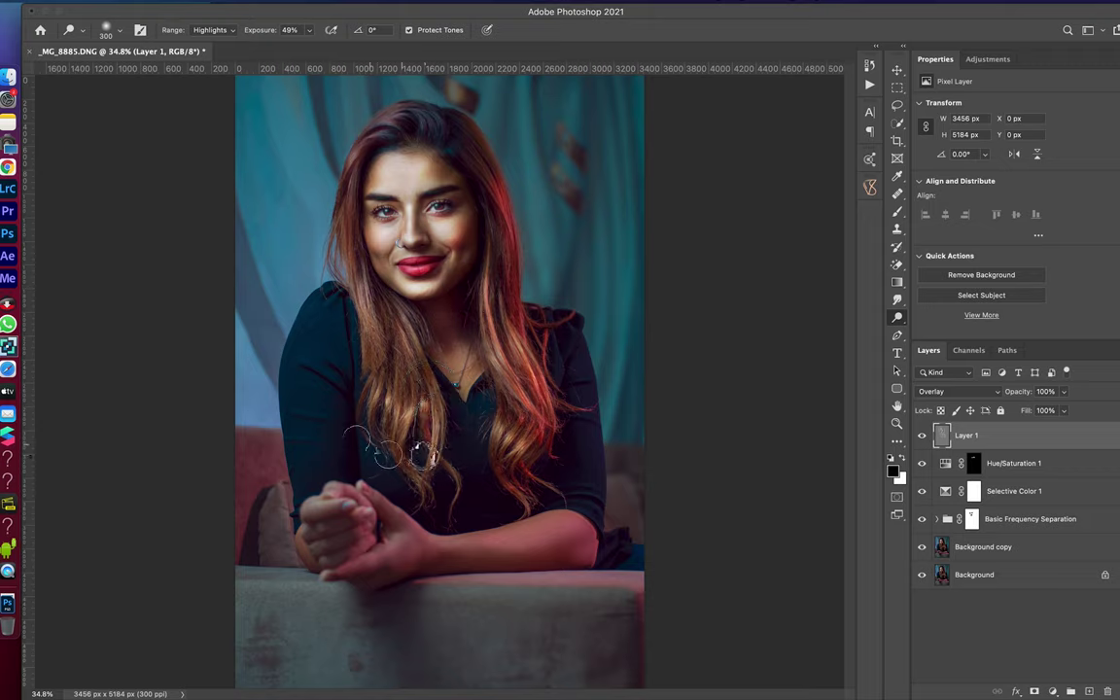
pyautogui.moveTo(309, 336); pyautogui.dragTo(311, 457)
pyautogui.press('super+z')
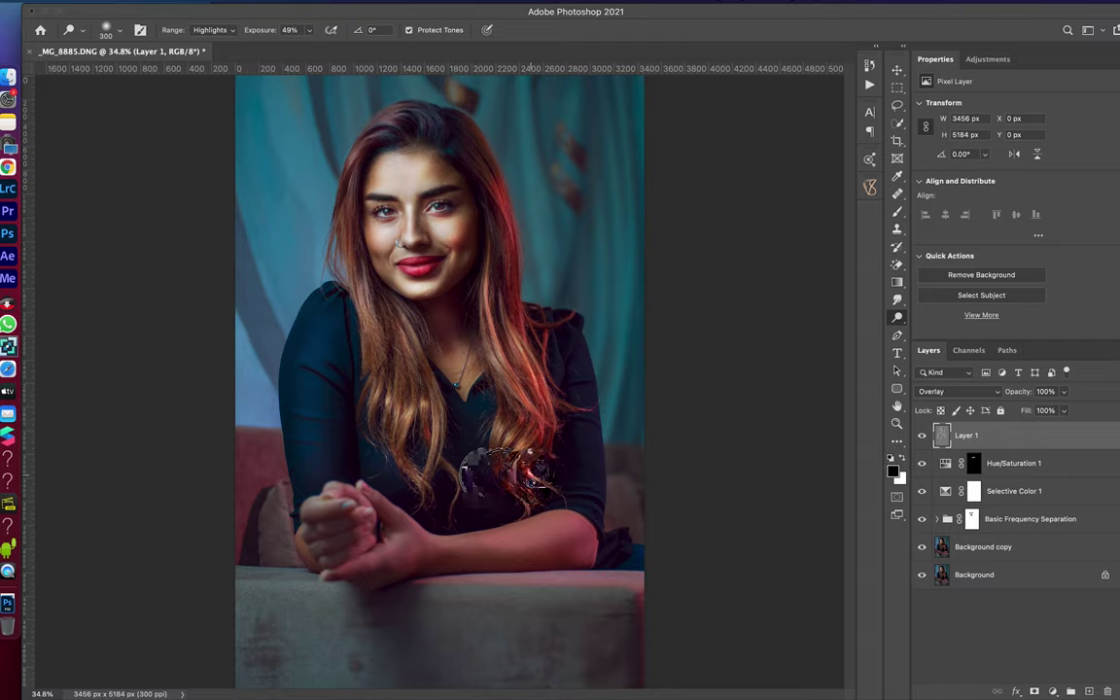
# Step: Dodge the forearm gently, the clasped hands, and the right, left and central hair strands
pyautogui.moveTo(437, 549); pyautogui.dragTo(573, 539)
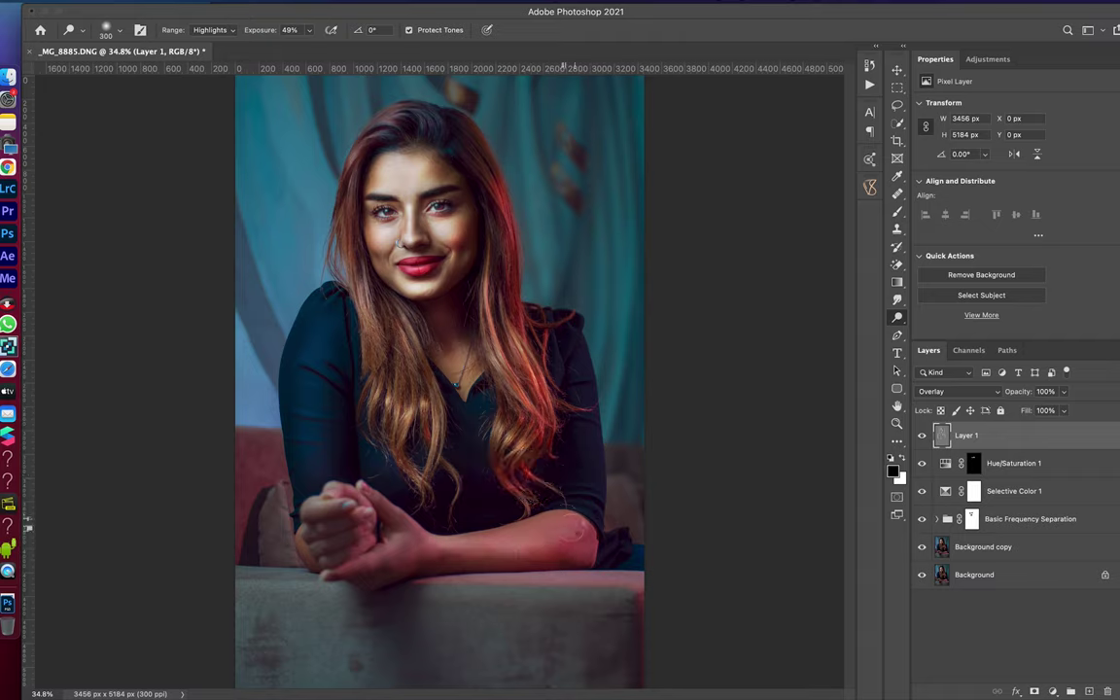
pyautogui.press('super+z')
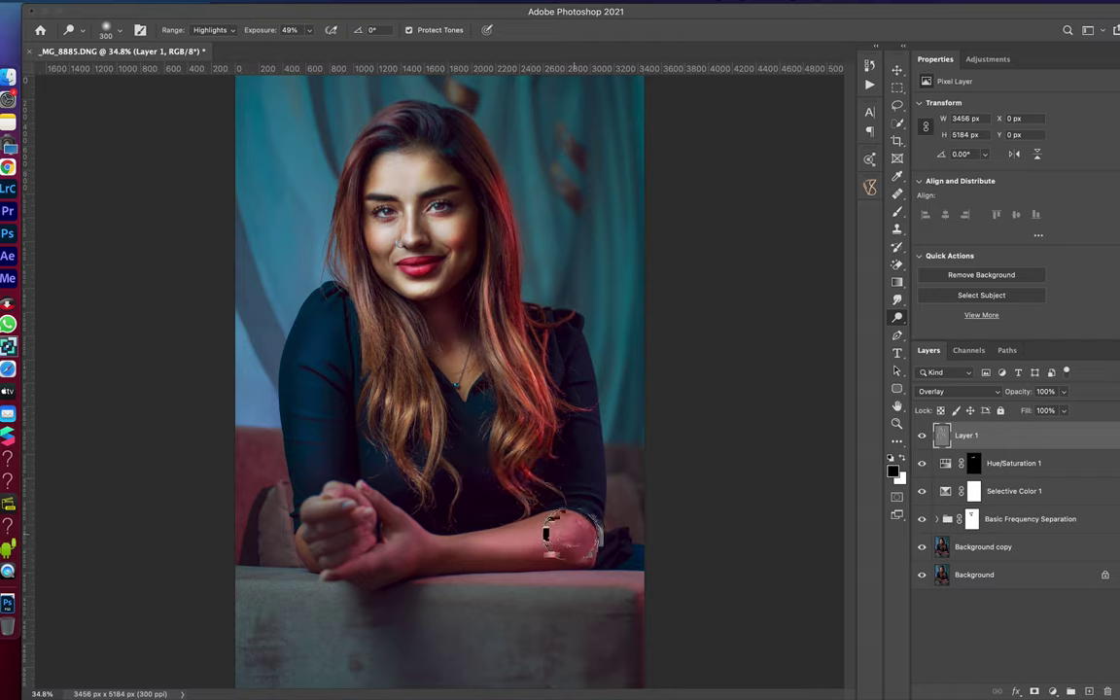
pyautogui.moveTo(493, 550)
pyautogui.mouseDown()
pyautogui.moveTo(573, 530)
pyautogui.moveTo(318, 537)
pyautogui.moveTo(292, 496)
pyautogui.moveTo(321, 476)
pyautogui.moveTo(358, 537)
pyautogui.mouseUp()
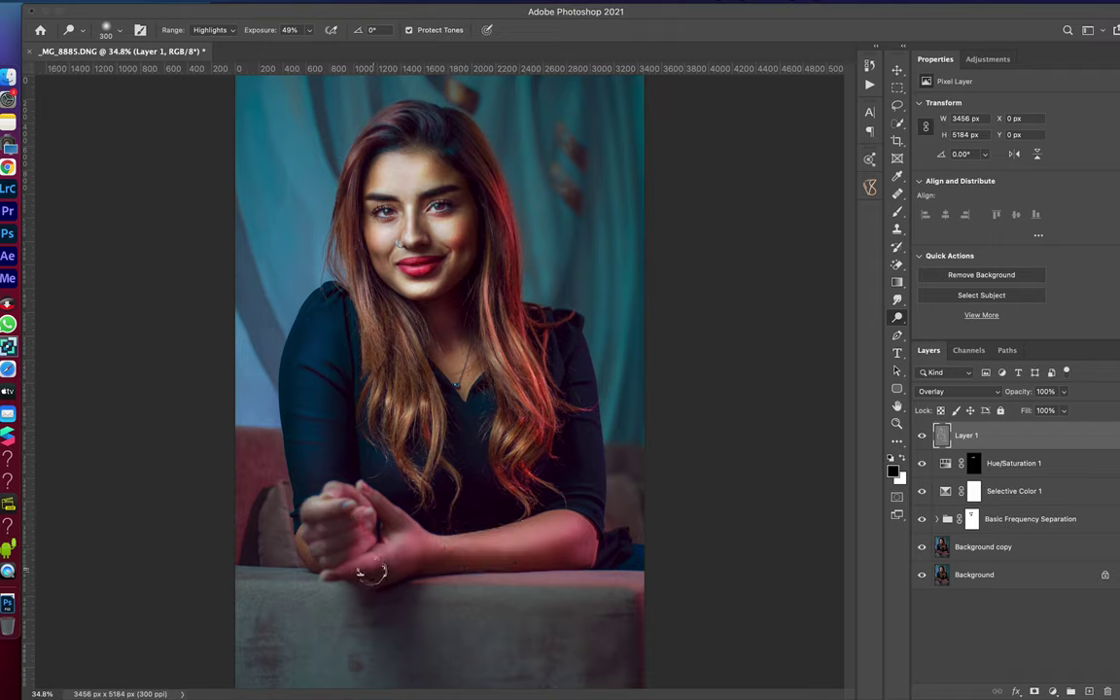
pyautogui.moveTo(382, 582); pyautogui.dragTo(457, 584)
pyautogui.moveTo(574, 351); pyautogui.dragTo(525, 479)
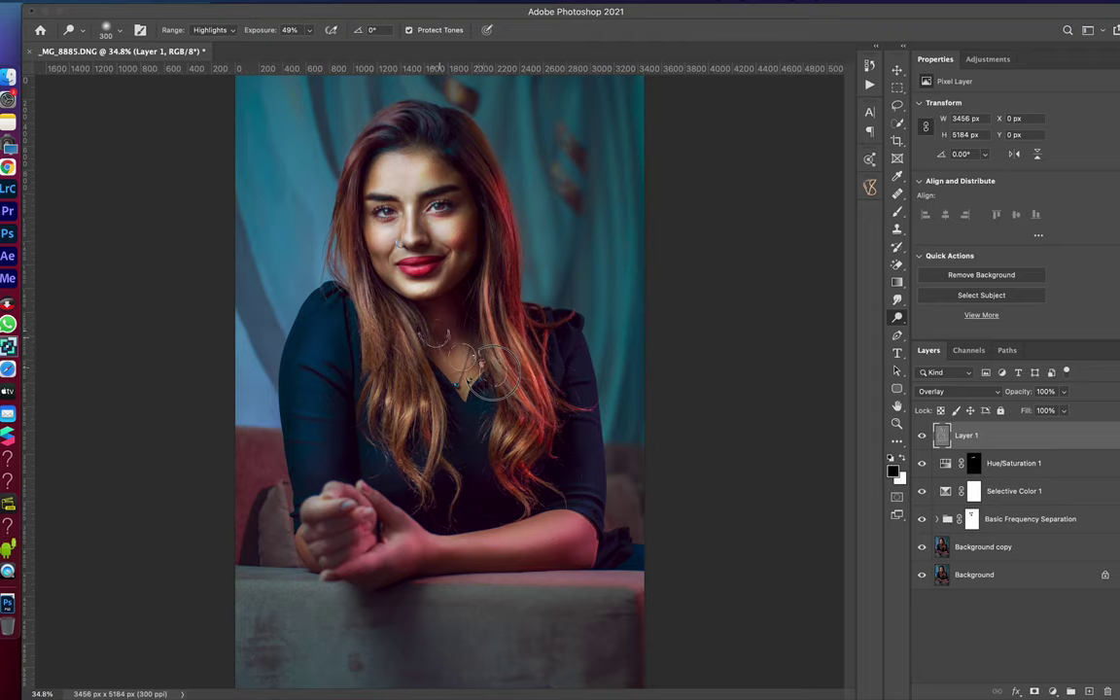
pyautogui.moveTo(383, 292); pyautogui.dragTo(355, 384)
pyautogui.moveTo(580, 341)
pyautogui.mouseDown()
pyautogui.moveTo(422, 410)
pyautogui.moveTo(405, 344)
pyautogui.mouseUp()
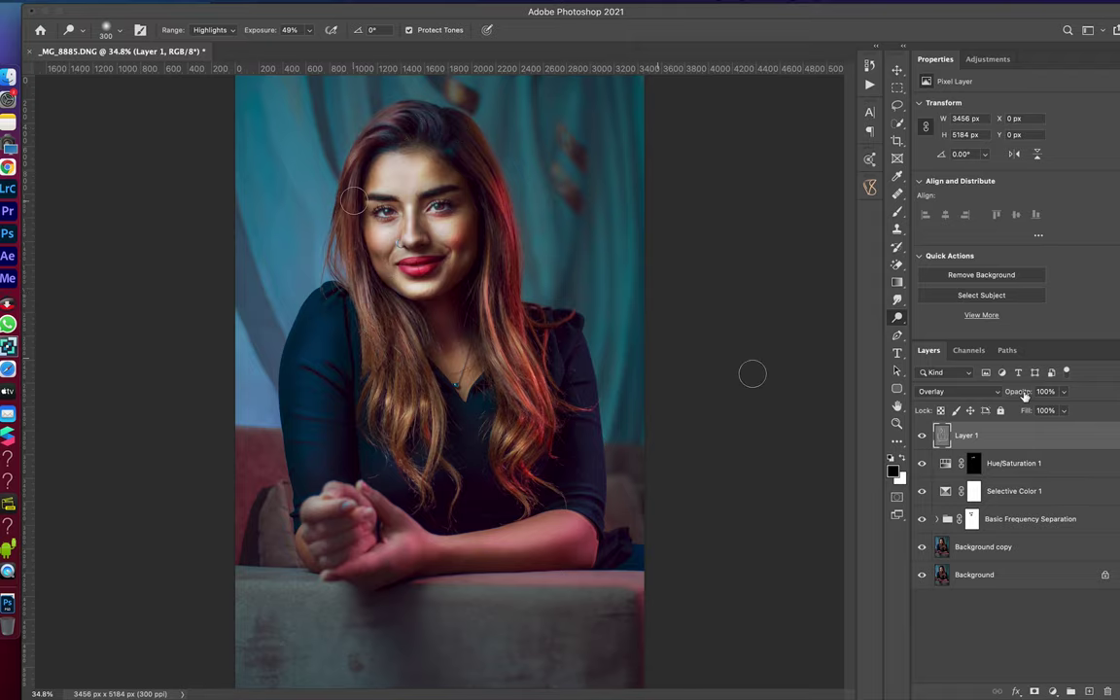
# Step: Switch Layer 1 to Normal and apply a 7.6-pixel Gaussian Blur
pyautogui.click(957, 391)
pyautogui.click(933, 214)
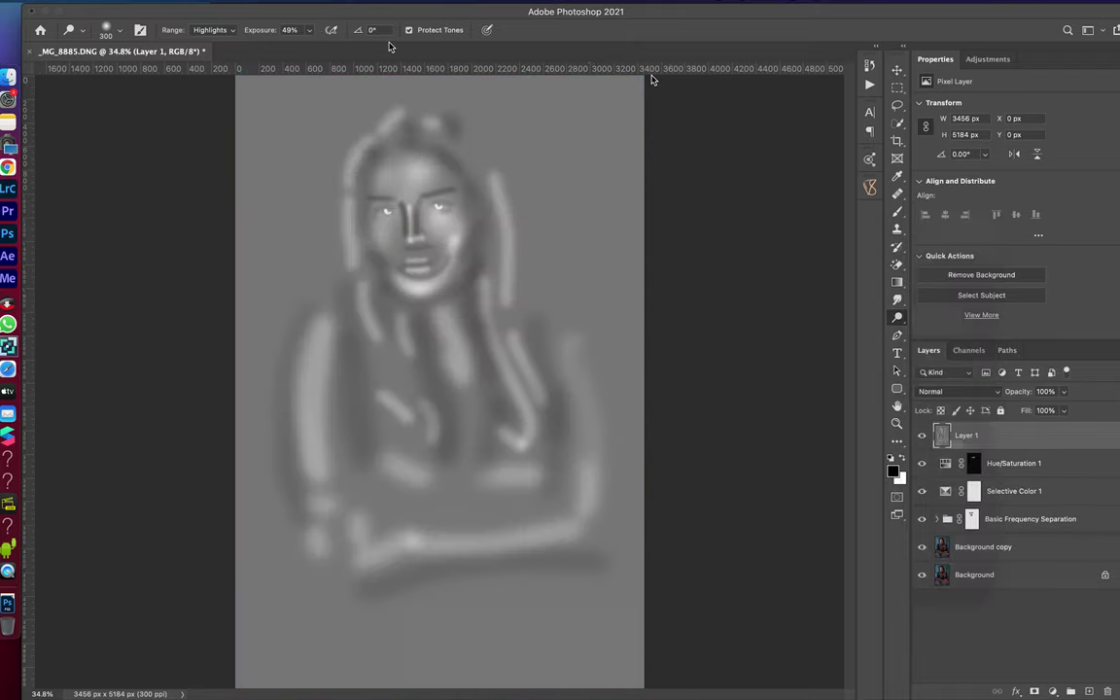
pyautogui.click(309, 2)
pyautogui.click(537, 218)
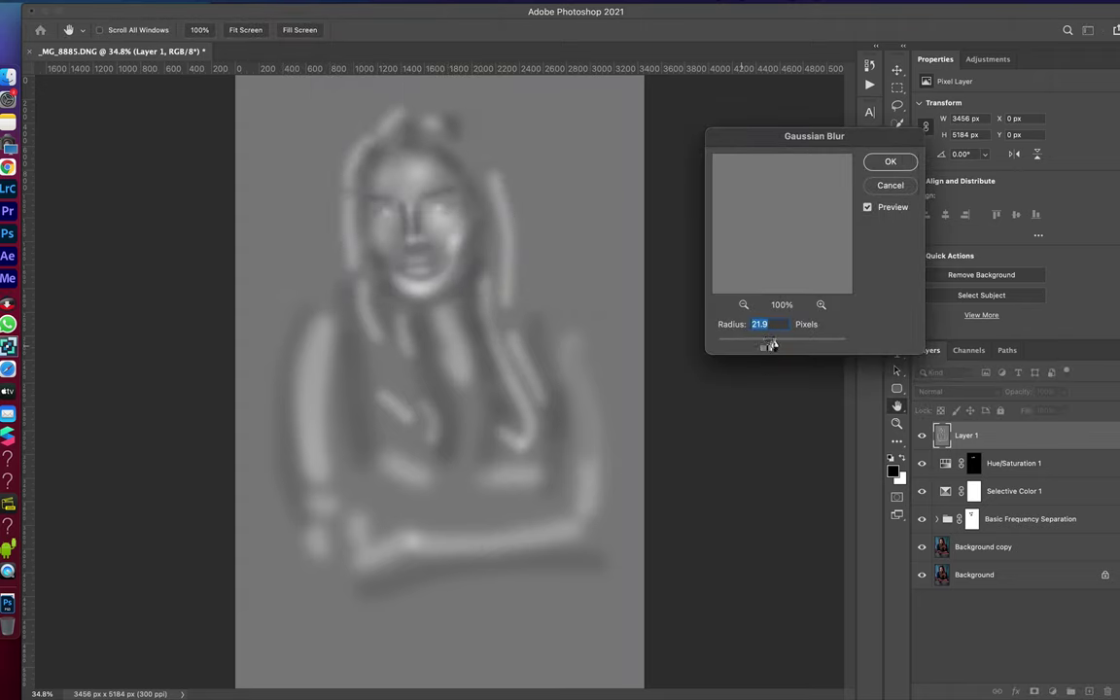
pyautogui.moveTo(770, 346); pyautogui.dragTo(762, 347)
pyautogui.click(889, 163)
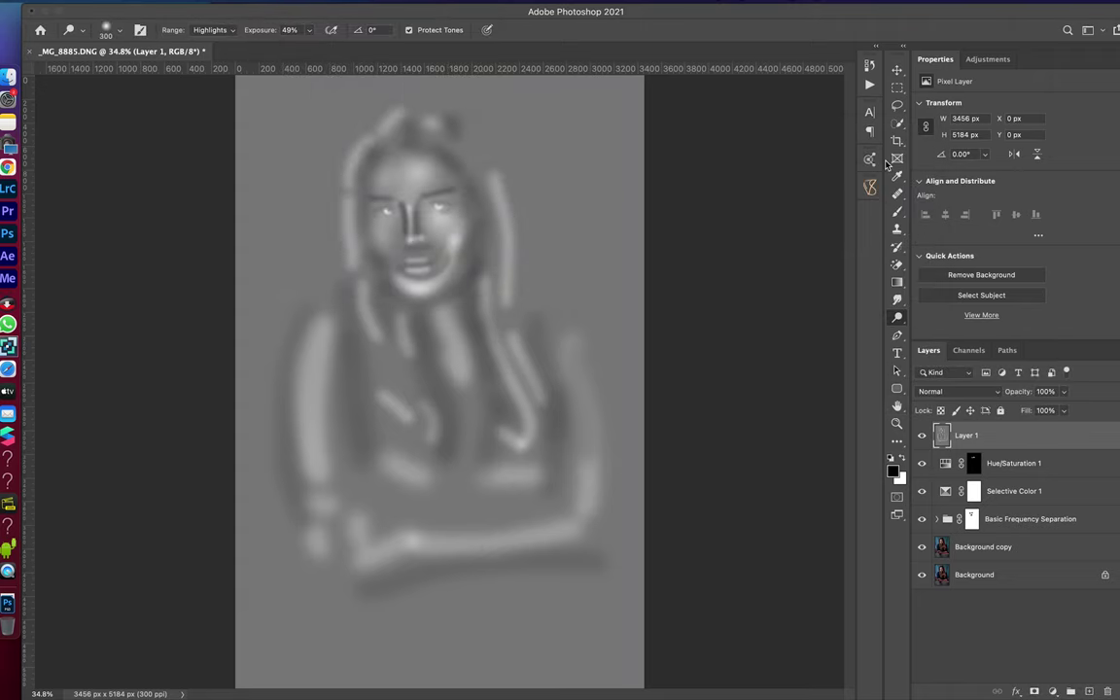
# Step: Set Layer 1 back to Overlay at 32% opacity
pyautogui.click(958, 391)
pyautogui.click(967, 580)
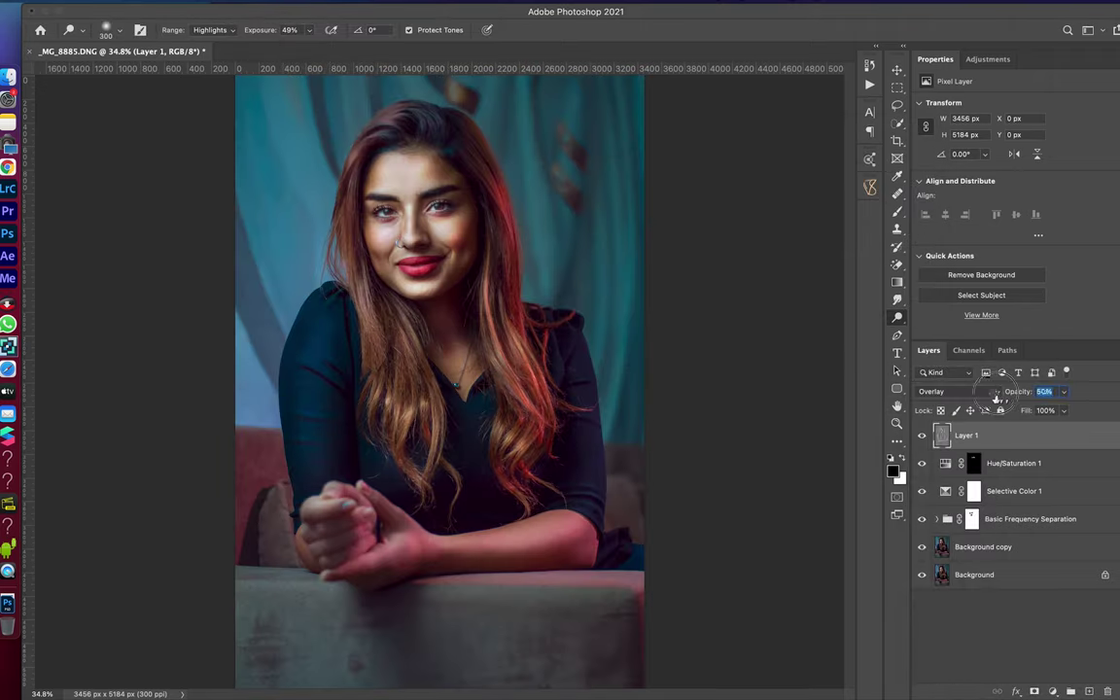
pyautogui.moveTo(1017, 391); pyautogui.dragTo(982, 396)
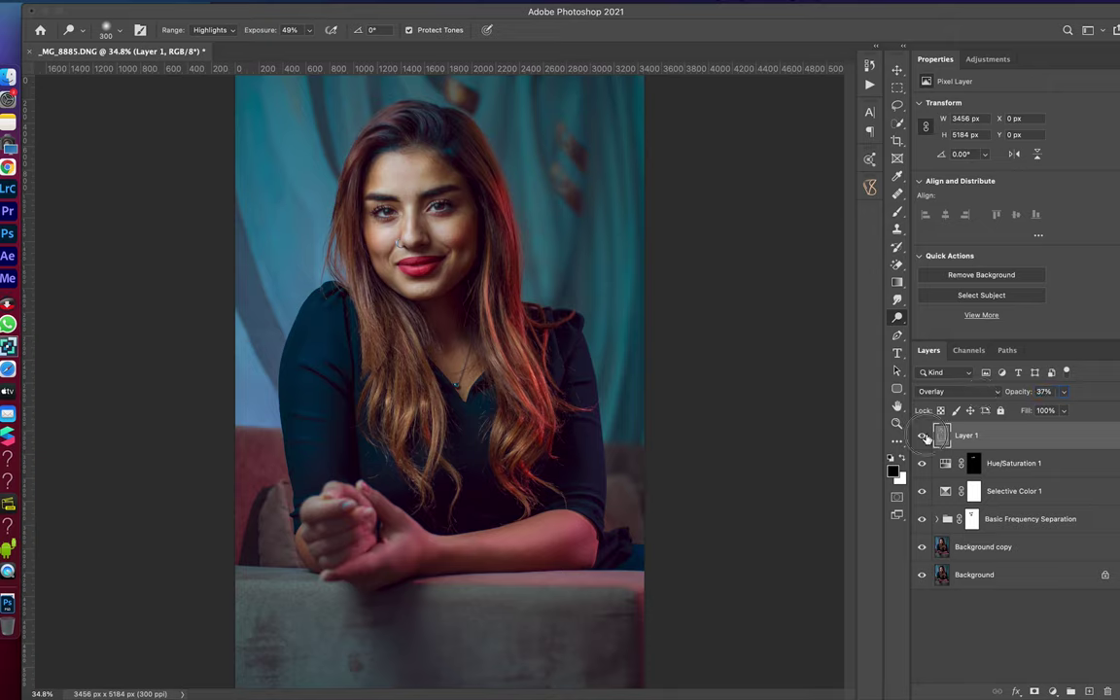
pyautogui.moveTo(1018, 399); pyautogui.dragTo(1013, 398)
# Step: Stamp visible layers into Layer 2 and run the Even Skin Tones action
pyautogui.hotkey('ctrl', 'alt', 'shift', 'n')
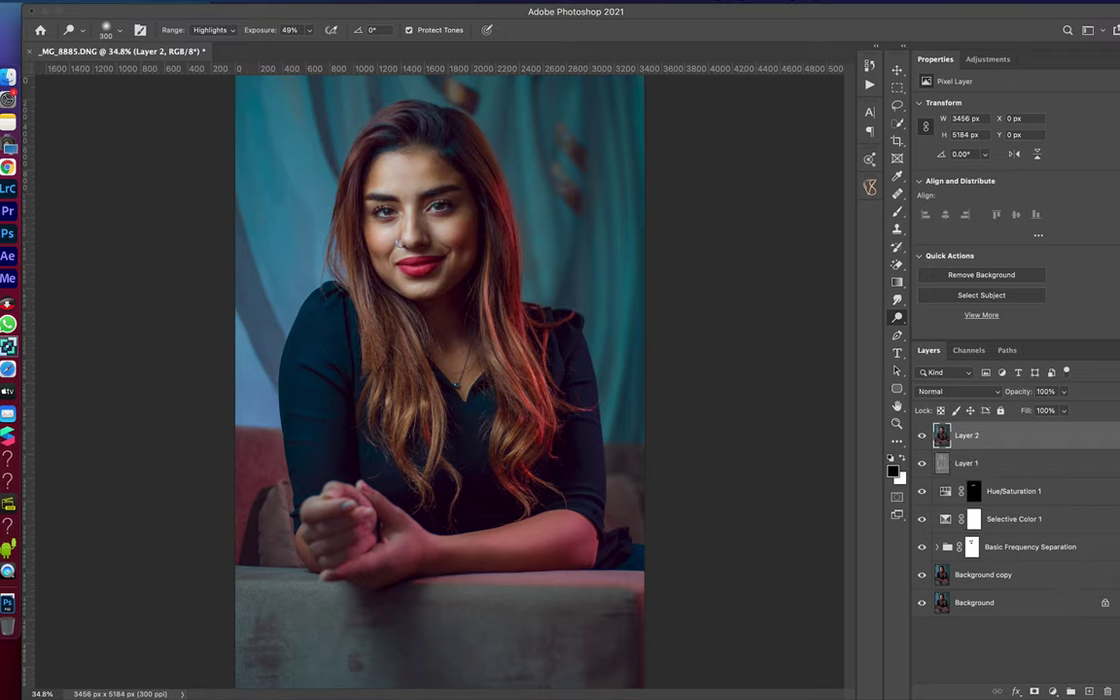
pyautogui.hotkey('alt', 'F9')
pyautogui.click(766, 94)
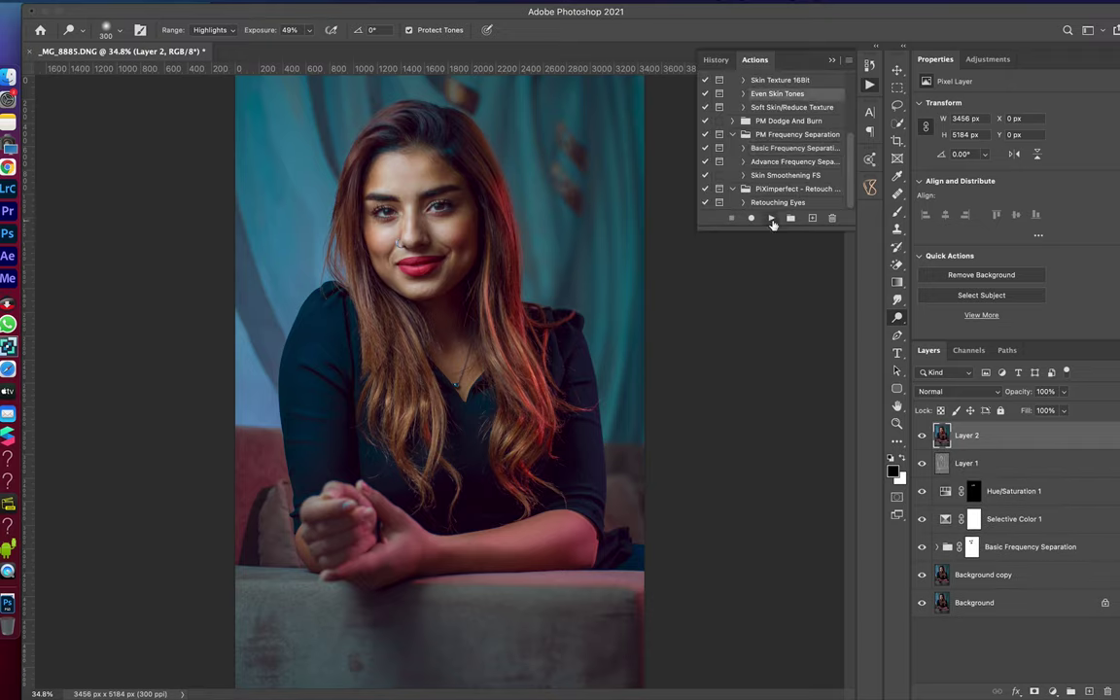
pyautogui.click(771, 220)
pyautogui.click(832, 211)
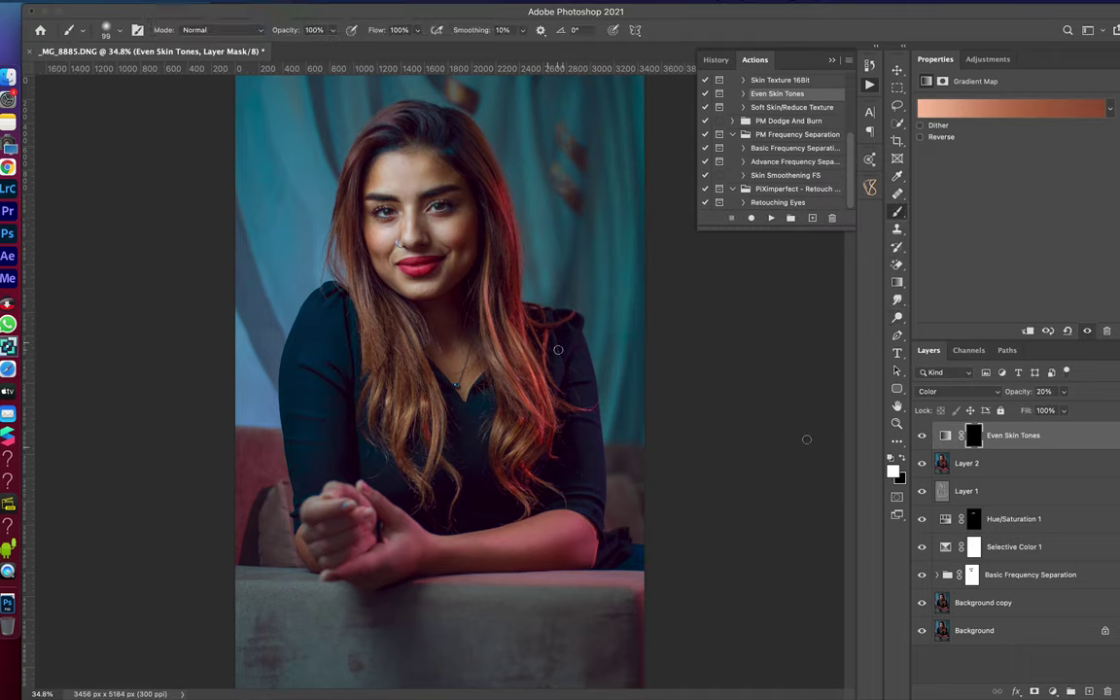
# Step: With a 236 px brush, paint the effect over the forehead and hands, then set opacity to 10%
pyautogui.rightClick(453, 179)
pyautogui.moveTo(542, 199); pyautogui.dragTo(561, 200)
pyautogui.press('Return')
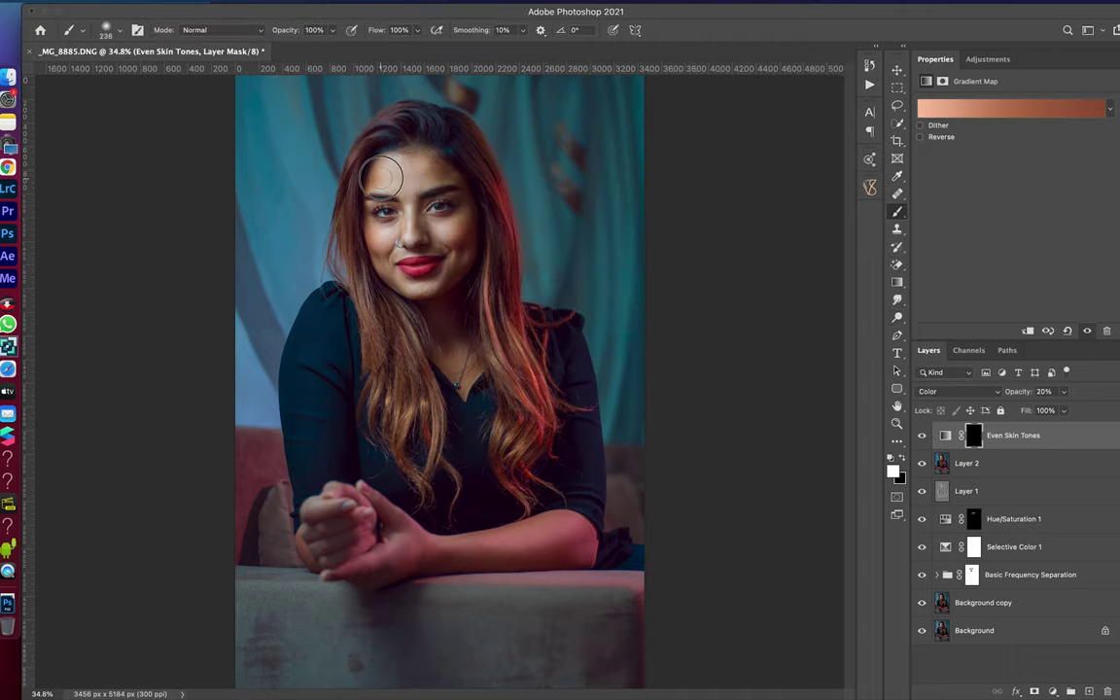
pyautogui.moveTo(403, 146)
pyautogui.mouseDown()
pyautogui.moveTo(427, 190)
pyautogui.moveTo(441, 175)
pyautogui.moveTo(388, 238)
pyautogui.moveTo(408, 291)
pyautogui.moveTo(462, 224)
pyautogui.moveTo(438, 238)
pyautogui.moveTo(388, 237)
pyautogui.moveTo(412, 154)
pyautogui.moveTo(439, 167)
pyautogui.moveTo(375, 302)
pyautogui.moveTo(410, 331)
pyautogui.moveTo(455, 307)
pyautogui.mouseUp()
pyautogui.moveTo(319, 526)
pyautogui.mouseDown()
pyautogui.moveTo(325, 499)
pyautogui.moveTo(320, 537)
pyautogui.moveTo(359, 520)
pyautogui.moveTo(337, 525)
pyautogui.moveTo(350, 496)
pyautogui.moveTo(396, 532)
pyautogui.moveTo(570, 532)
pyautogui.moveTo(457, 534)
pyautogui.moveTo(370, 564)
pyautogui.mouseUp()
pyautogui.moveTo(1021, 393)
pyautogui.mouseDown()
pyautogui.moveTo(1045, 392)
pyautogui.moveTo(1011, 393)
pyautogui.mouseUp()
# Step: Compare the Even Skin Tones layer on and off, then run the Reduce Reds action
pyautogui.click(922, 437)
pyautogui.click(868, 86)
pyautogui.scroll(2, 801, 141)
pyautogui.scroll(1, 797, 139)
pyautogui.scroll(2, 793, 137)
pyautogui.click(772, 105)
pyautogui.click(771, 218)
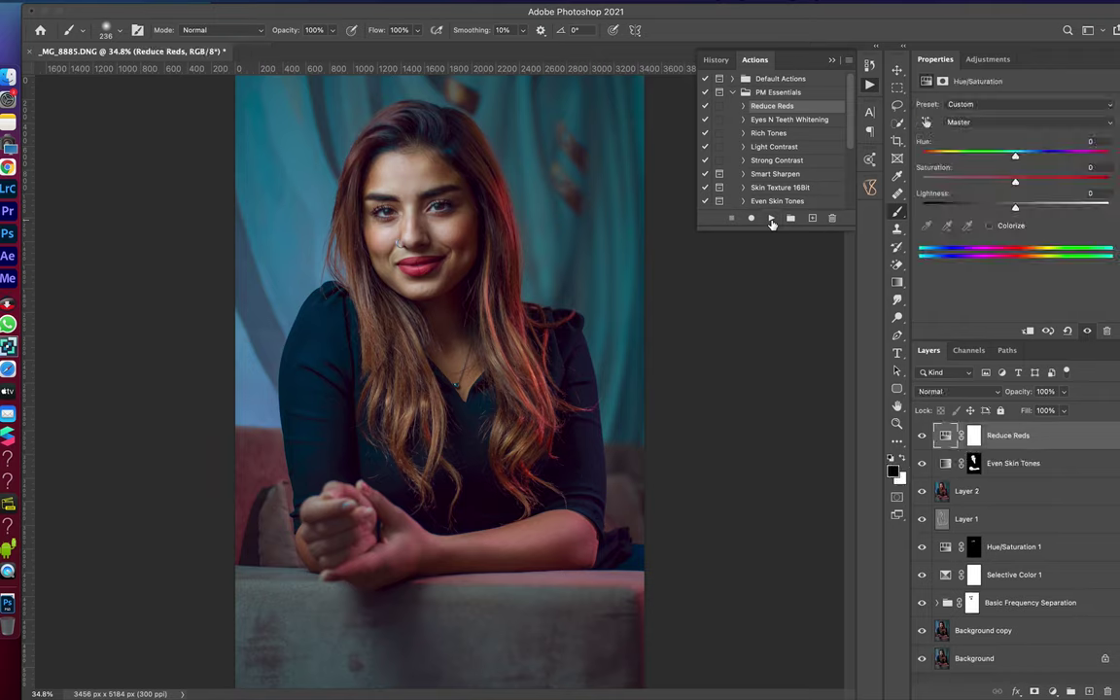
# Step: Add Rich Tones at 11% and Light Contrast at 65% opacity, then stamp visible layers into Layer 3
pyautogui.click(770, 133)
pyautogui.click(770, 218)
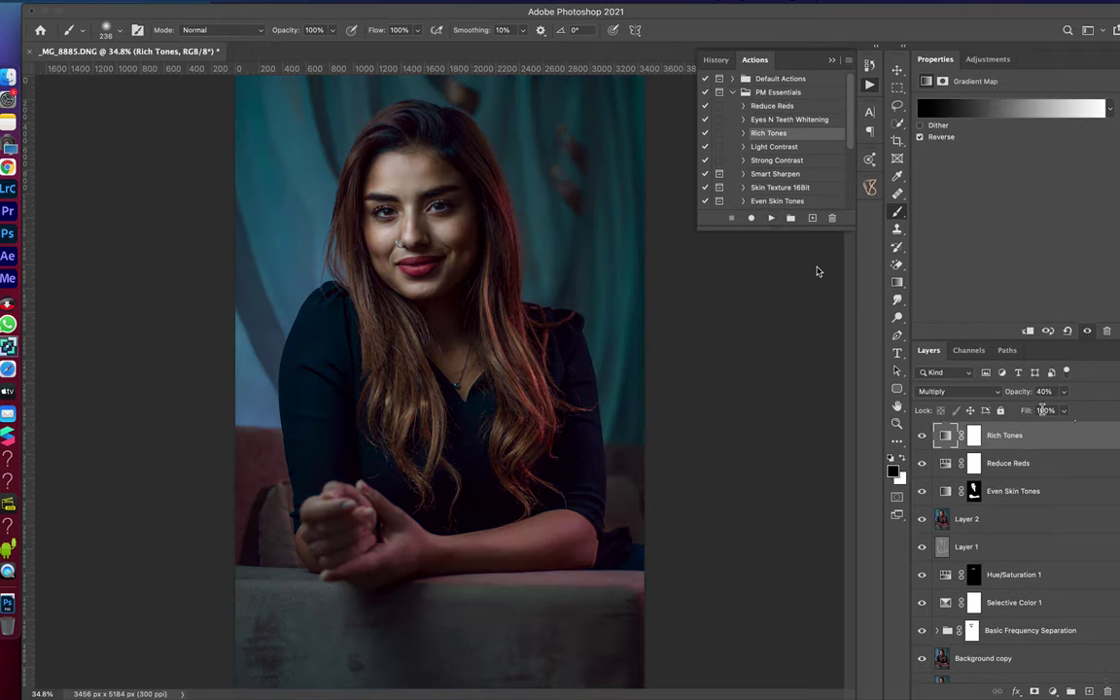
pyautogui.moveTo(1006, 398); pyautogui.dragTo(1001, 398)
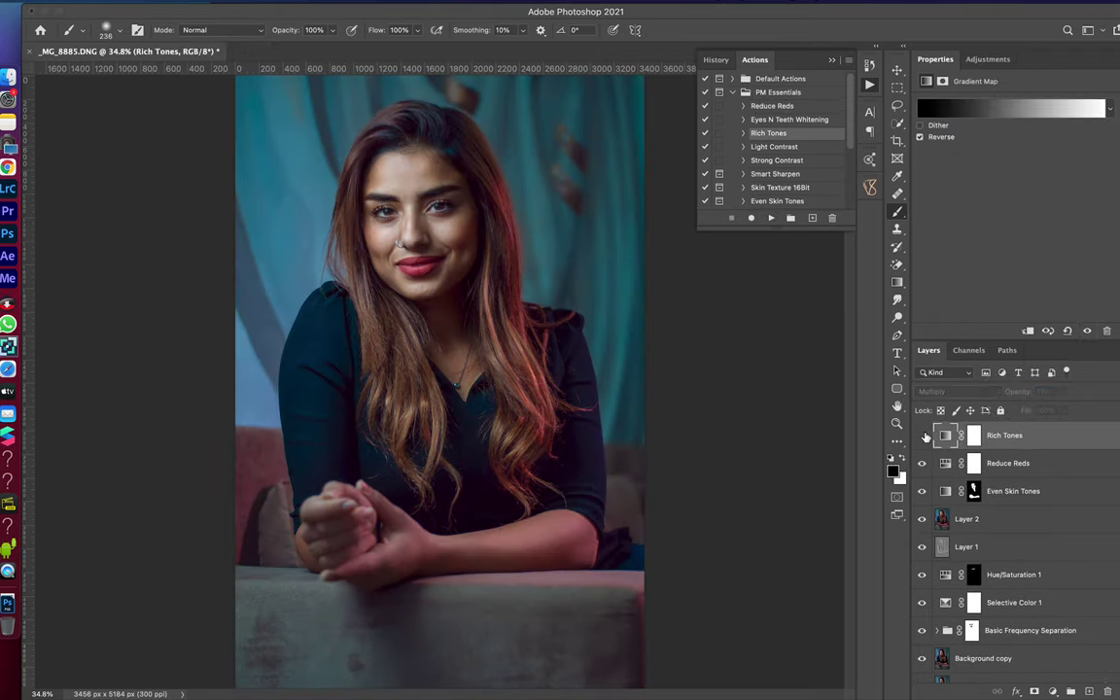
pyautogui.click(773, 146)
pyautogui.click(771, 218)
pyautogui.moveTo(1015, 392); pyautogui.dragTo(996, 399)
pyautogui.press('Return')
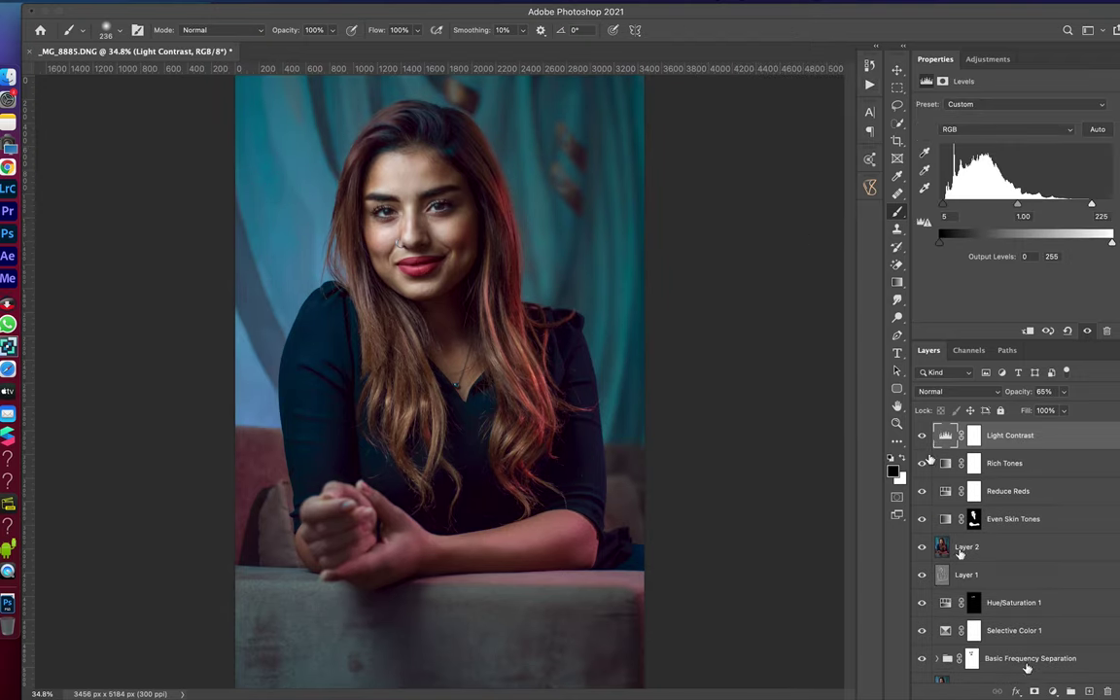
pyautogui.hotkey('ctrl', 'alt', 'shift', 'e')
# Step: Sharpen Layer 3 with Unsharp Mask at Amount 99%, Radius 1.8 pixels and Threshold 0
pyautogui.click(311, 2)
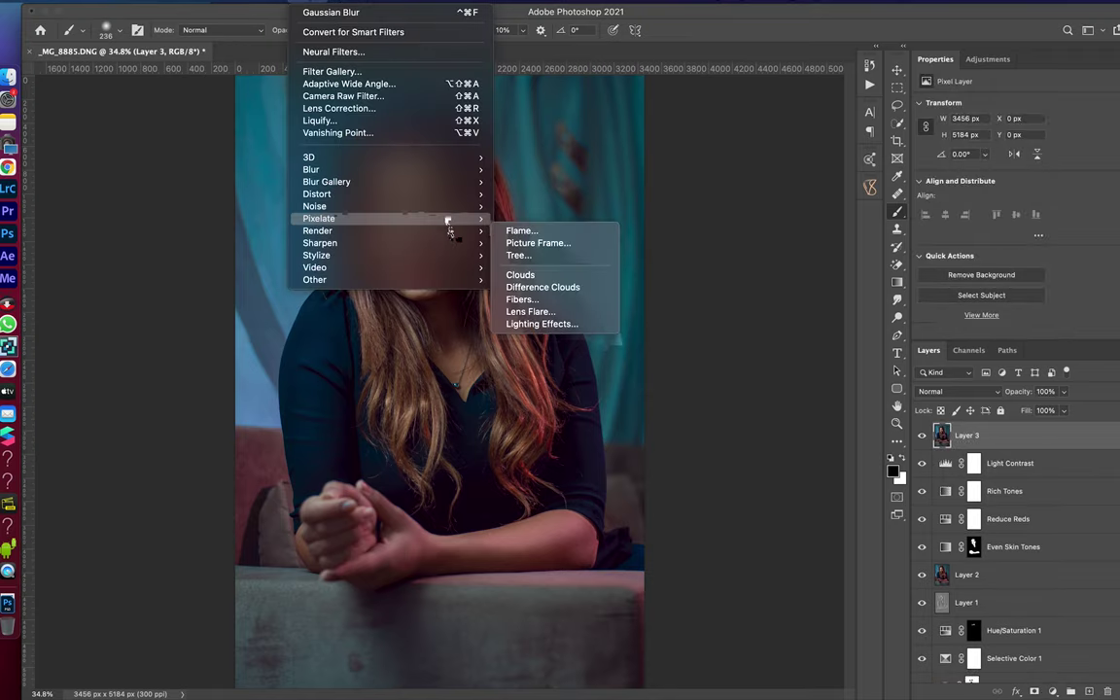
pyautogui.moveTo(321, 243)
pyautogui.click(530, 312)
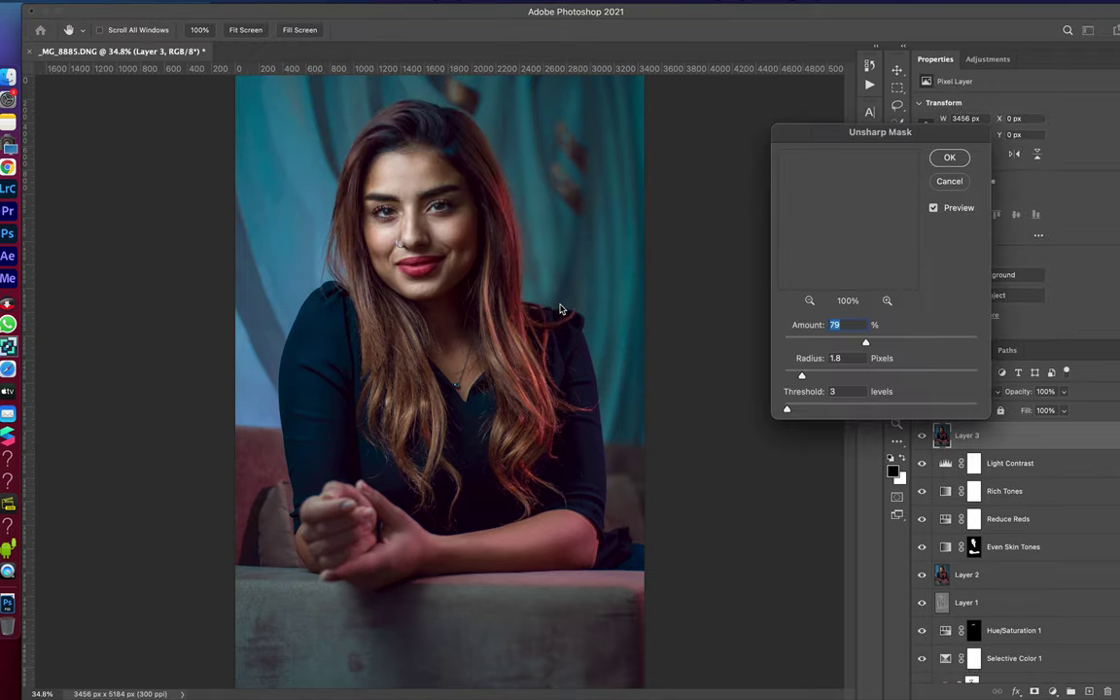
pyautogui.click(436, 203)
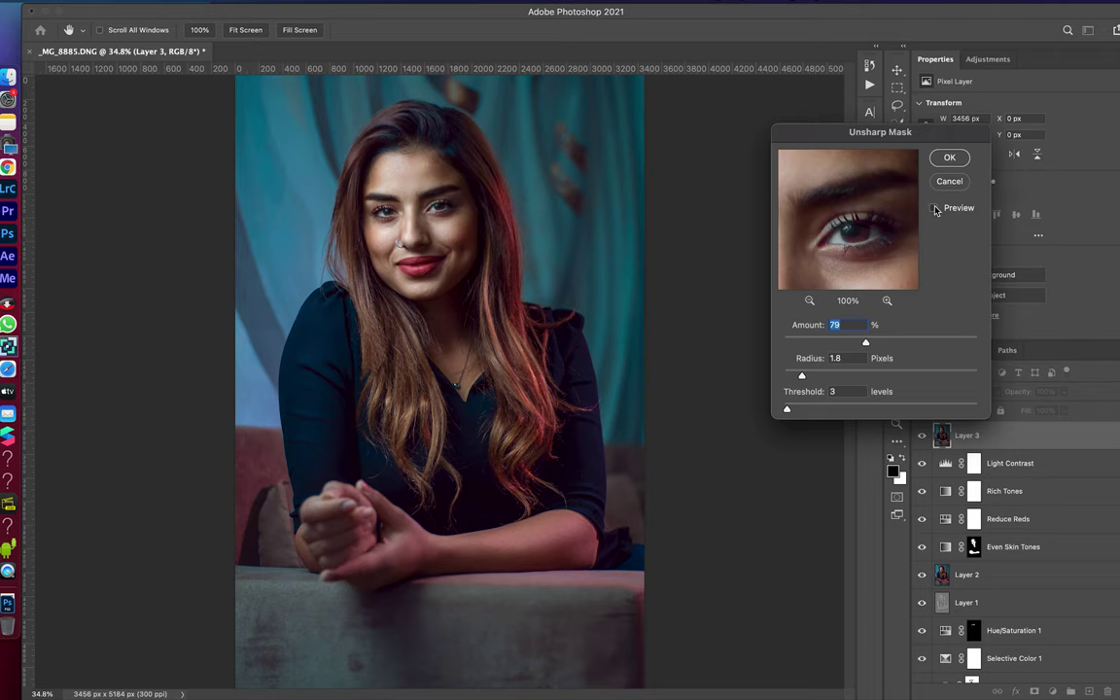
pyautogui.hotkey('ctrl', '1')
pyautogui.scroll(5, 435, 233)
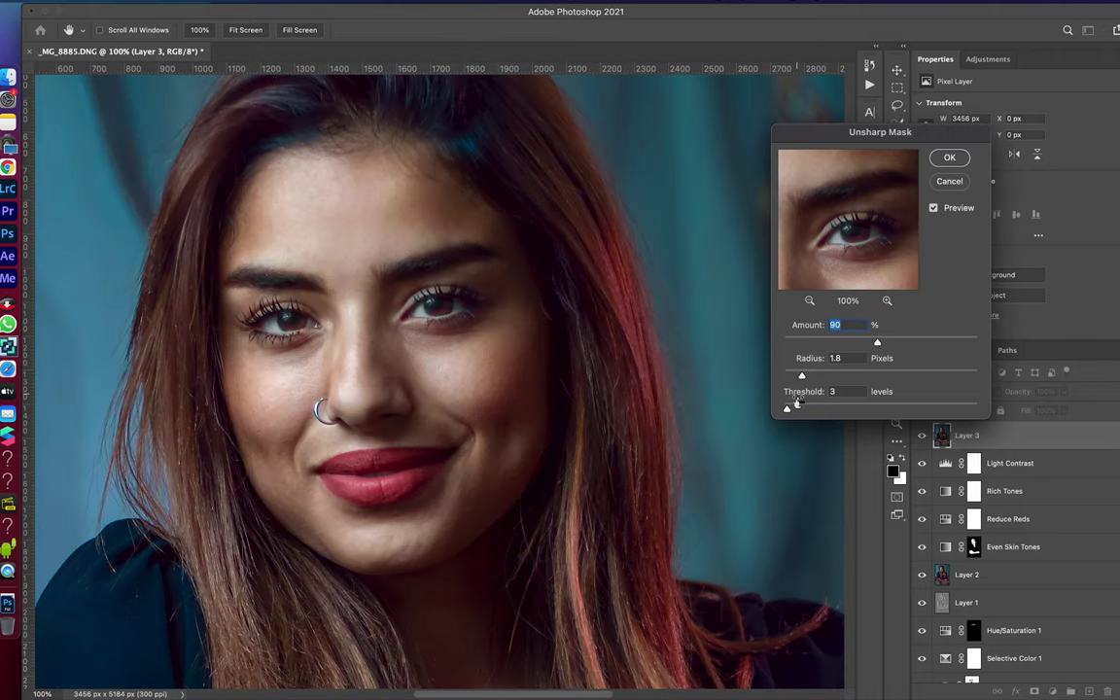
pyautogui.click(934, 209)
pyautogui.click(950, 160)
pyautogui.hotkey('ctrl', '0')
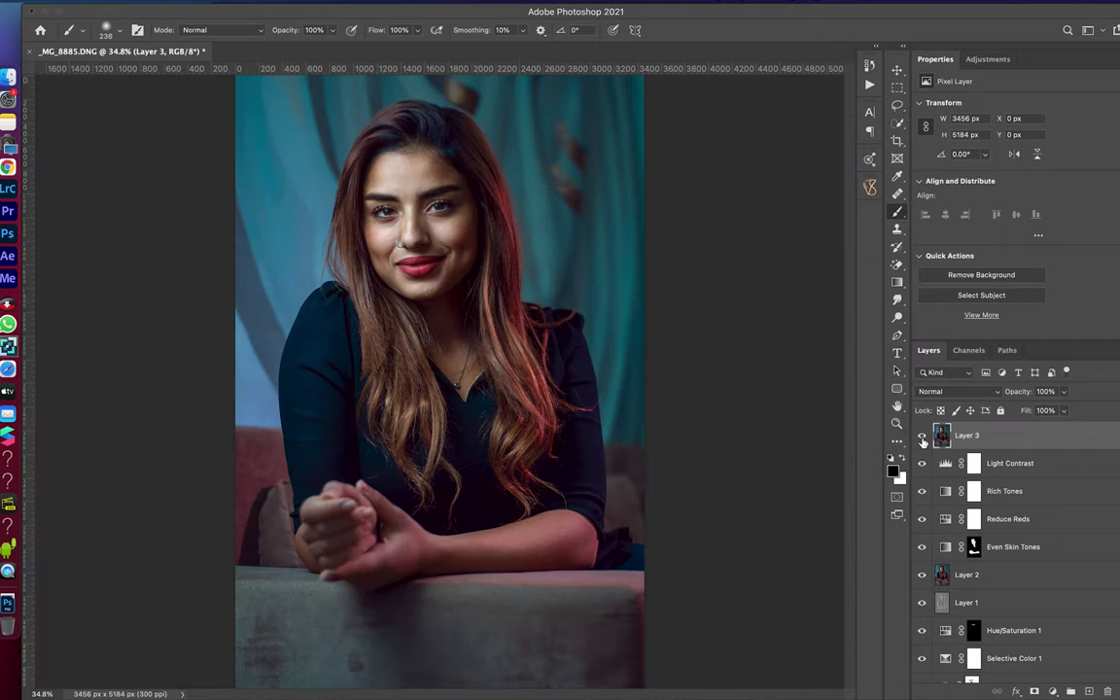
# Step: Duplicate Layer 3 with a black mask and paint white over the hair at the top of the head
pyautogui.hotkey('ctrl', 'j')
pyautogui.keyDown('alt'); pyautogui.click(1052, 691); pyautogui.keyUp('alt')
pyautogui.press('x')
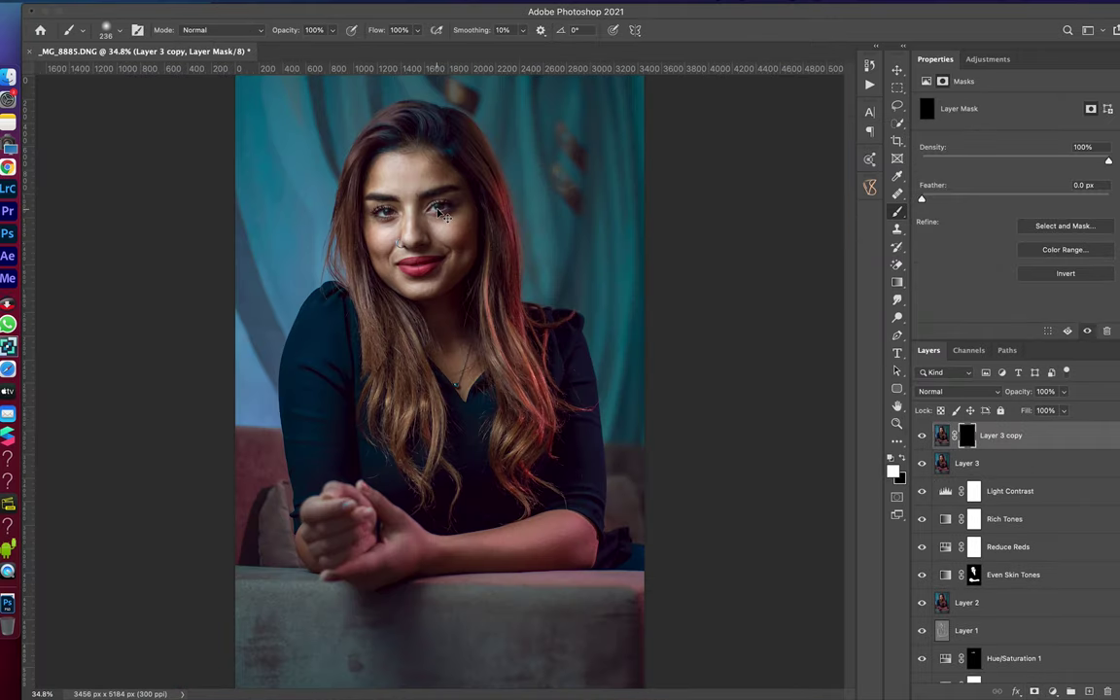
pyautogui.scroll(2, 439, 205)
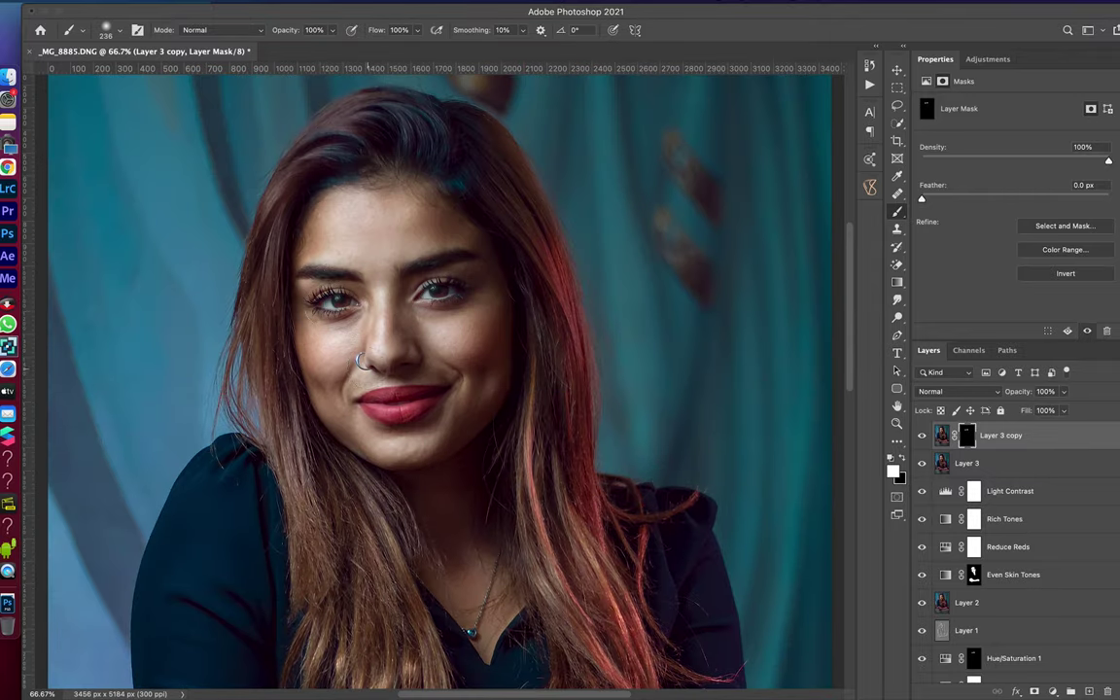
pyautogui.moveTo(393, 127); pyautogui.dragTo(305, 173)
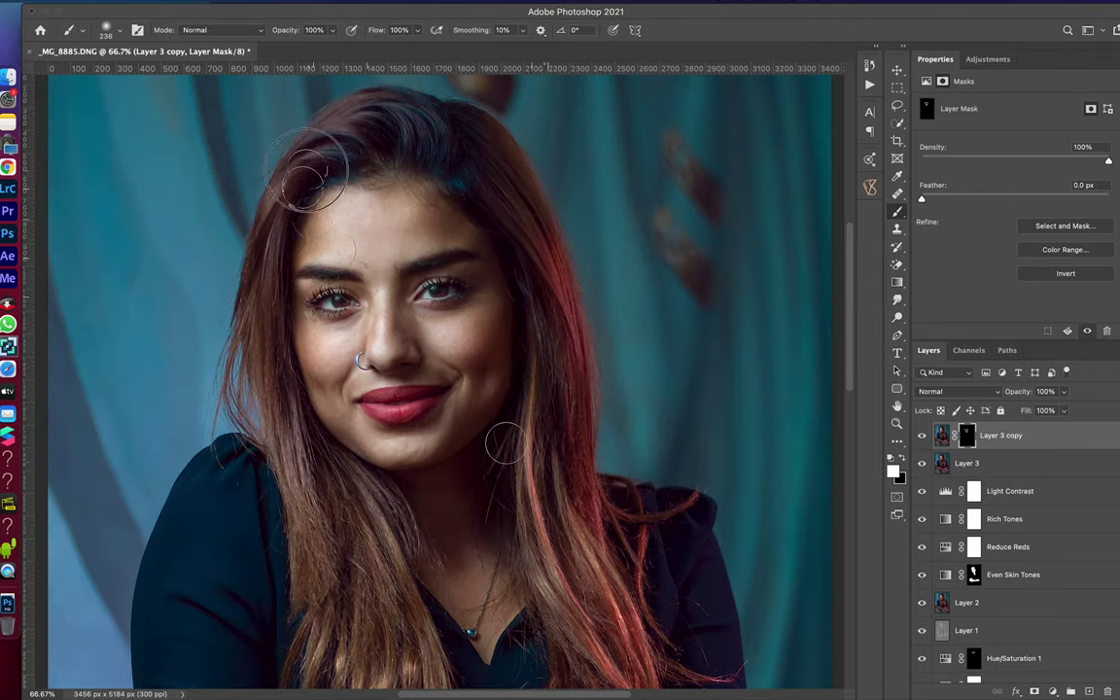
pyautogui.scroll(-5, 268, 355)
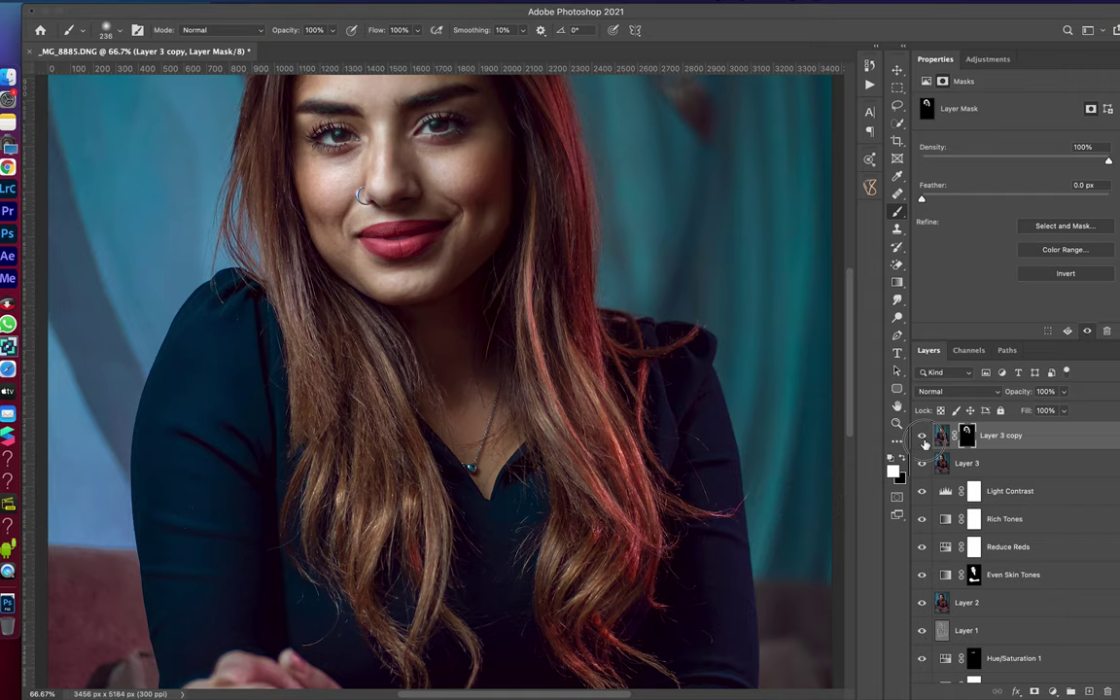
pyautogui.hotkey('ctrl', '0')
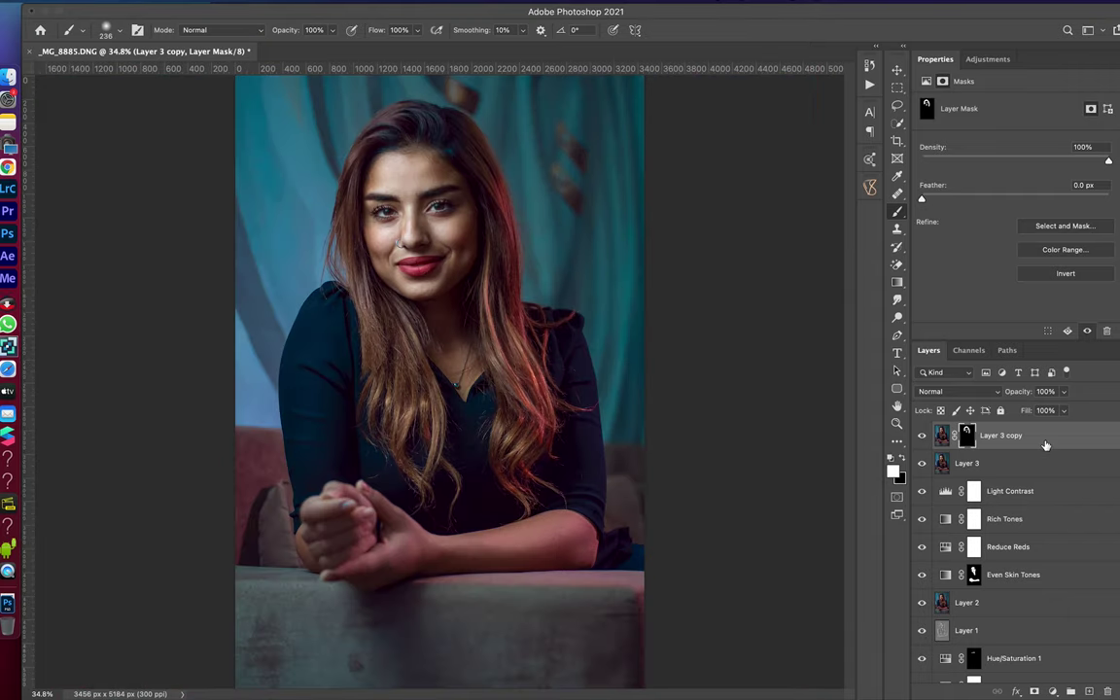
# Step: Compare the result against the Background layer alone, then restore all layers
pyautogui.scroll(-3, 1044, 445)
pyautogui.keyDown('alt'); pyautogui.click(923, 669); pyautogui.keyUp('alt')
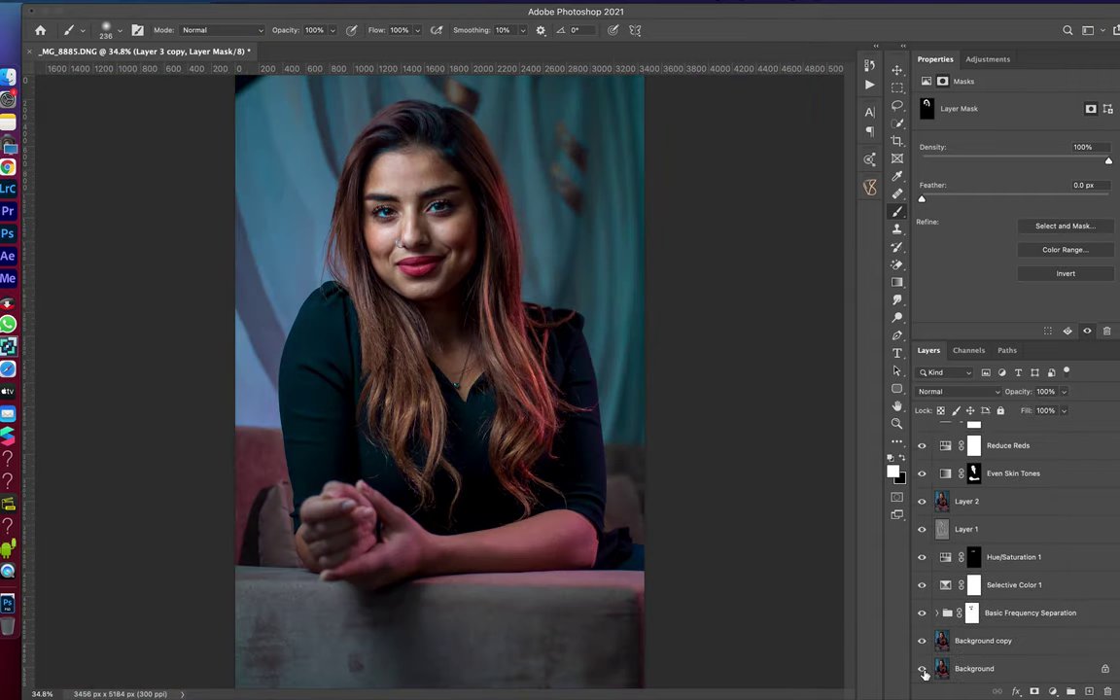
pyautogui.keyDown('alt'); pyautogui.click(923, 669); pyautogui.keyUp('alt')
pyautogui.scroll(2, 929, 506)
pyautogui.scroll(2, 933, 477)
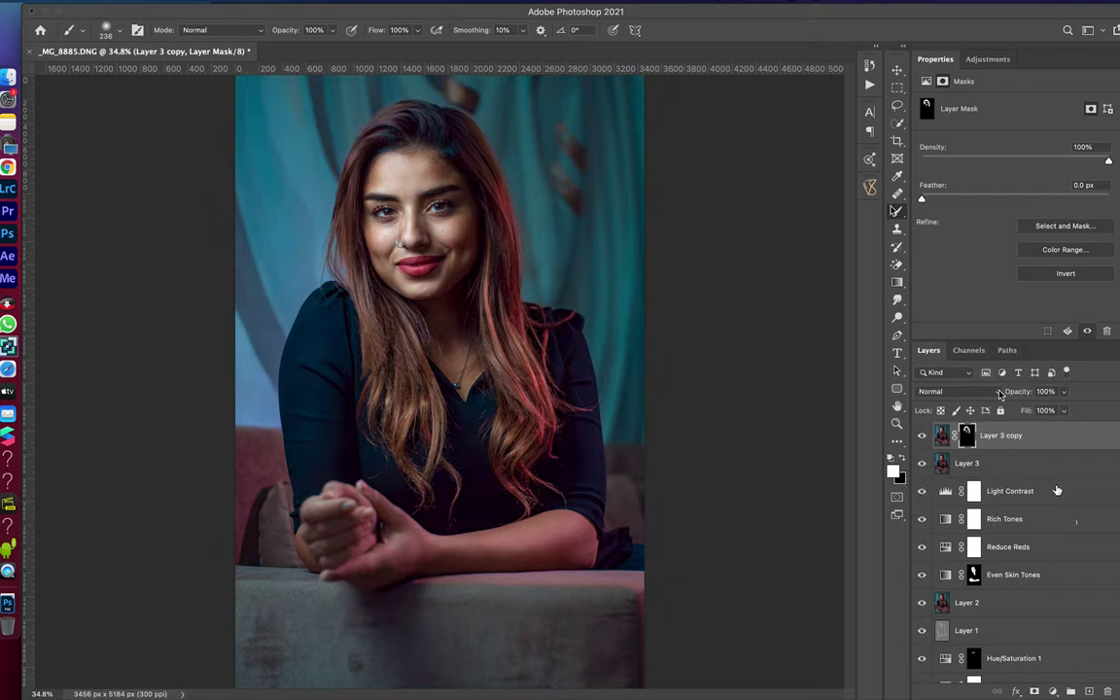
# Step: Create a new Layer 4 and apply Auto tone in the Camera Raw Filter's Basic panel
pyautogui.hotkey('ctrl', 'shift', 'alt', 'n')
pyautogui.press('x')
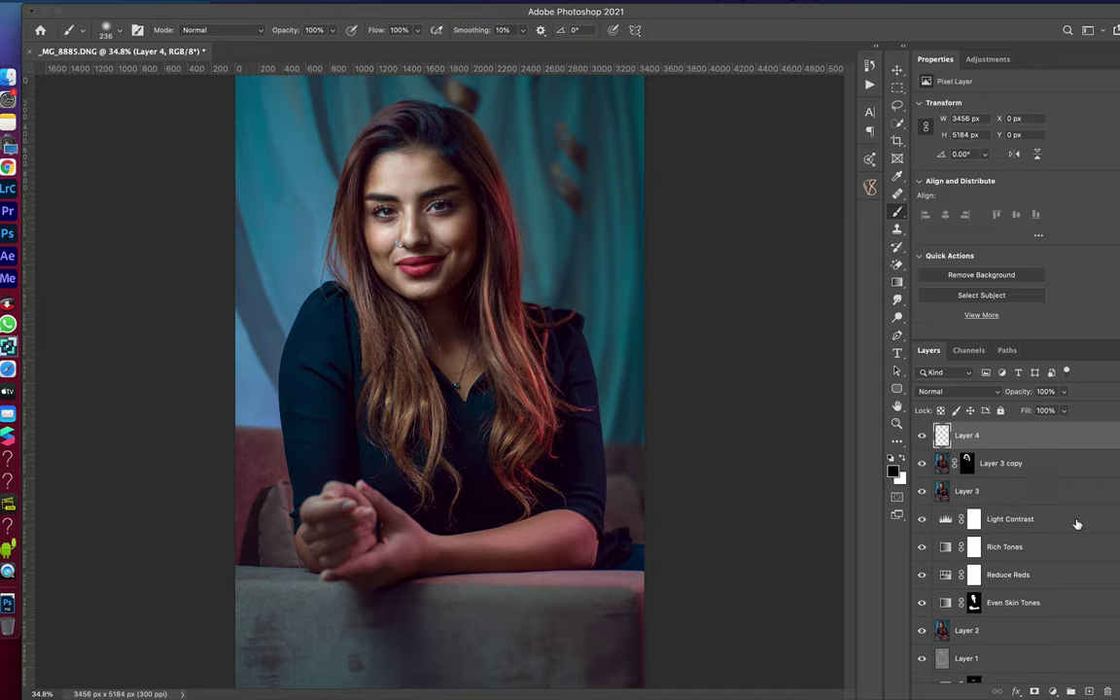
pyautogui.click(301, 2)
pyautogui.click(292, 95)
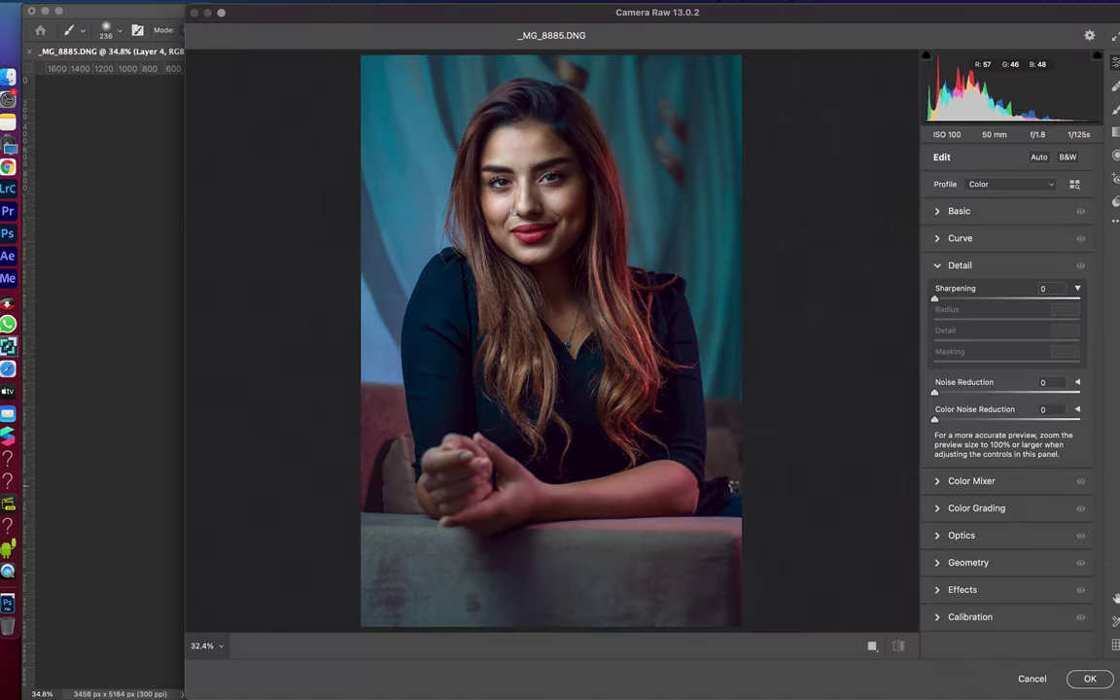
pyautogui.click(958, 211)
pyautogui.click(1038, 157)
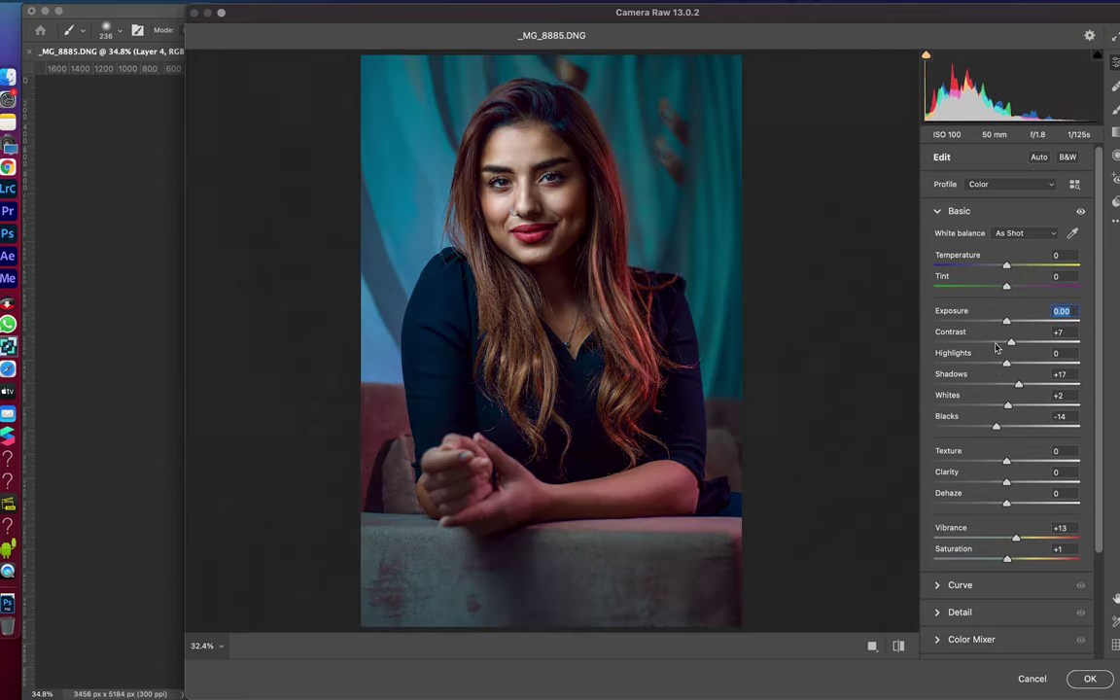
# Step: Set contrast +2, highlights -25, shadows +25, whites +17, blacks -13, texture -7 and negative clarity
pyautogui.moveTo(1011, 342)
pyautogui.mouseDown()
pyautogui.moveTo(983, 365)
pyautogui.moveTo(1024, 384)
pyautogui.moveTo(1037, 408)
pyautogui.moveTo(1004, 432)
pyautogui.mouseUp()
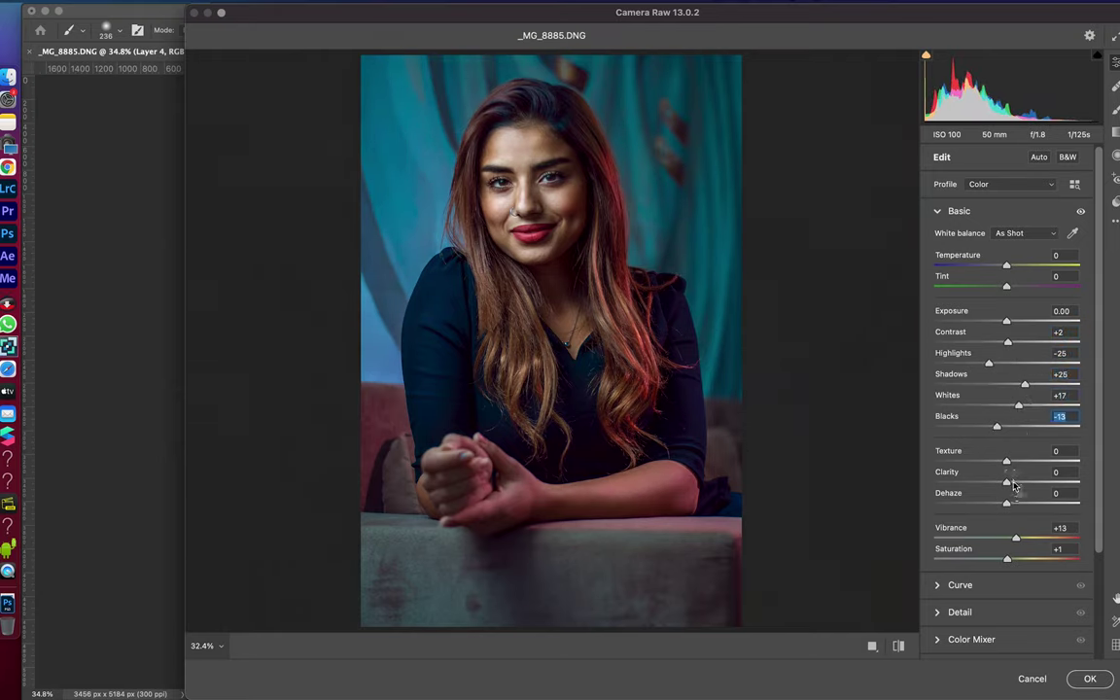
pyautogui.moveTo(1018, 483); pyautogui.dragTo(985, 482)
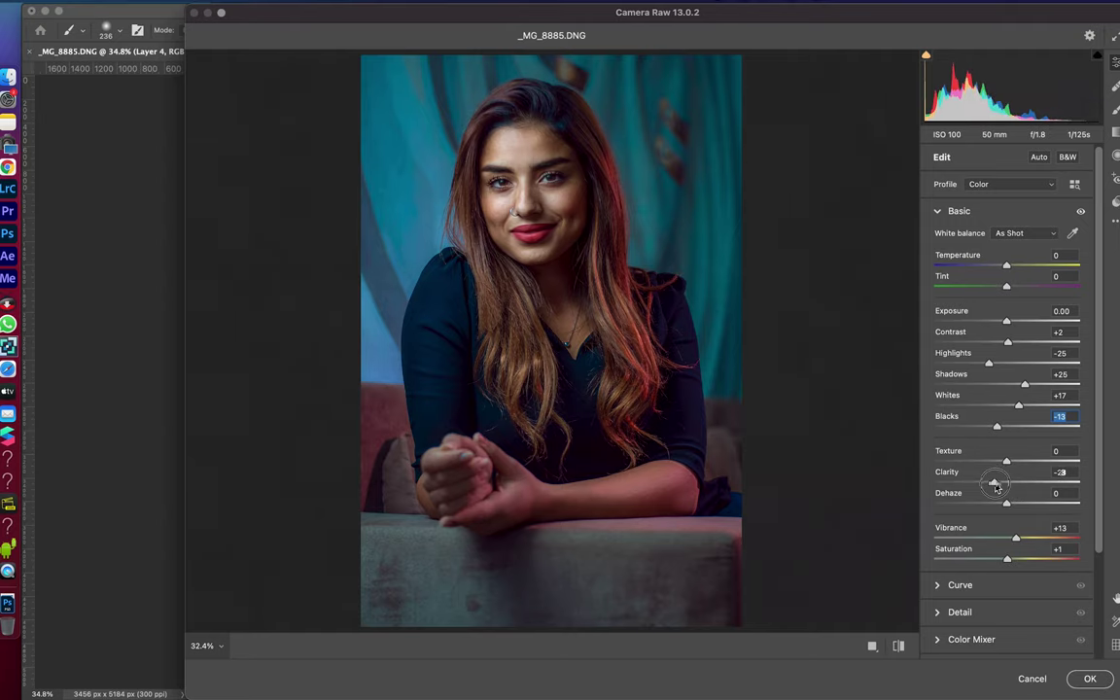
pyautogui.click(518, 179)
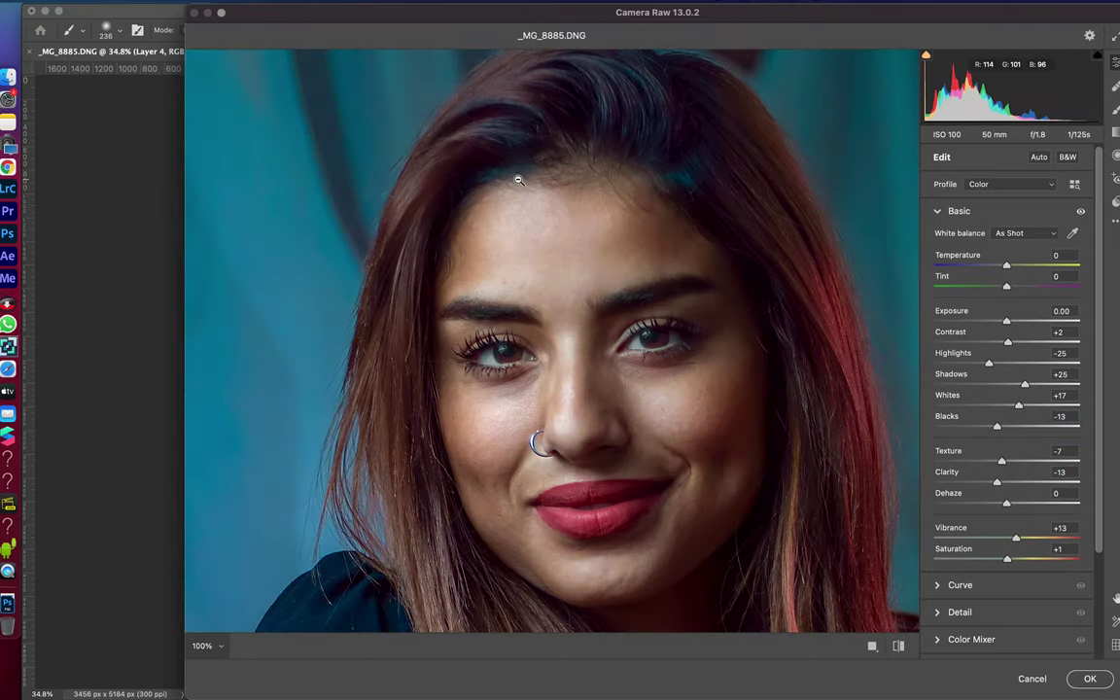
pyautogui.click(518, 179)
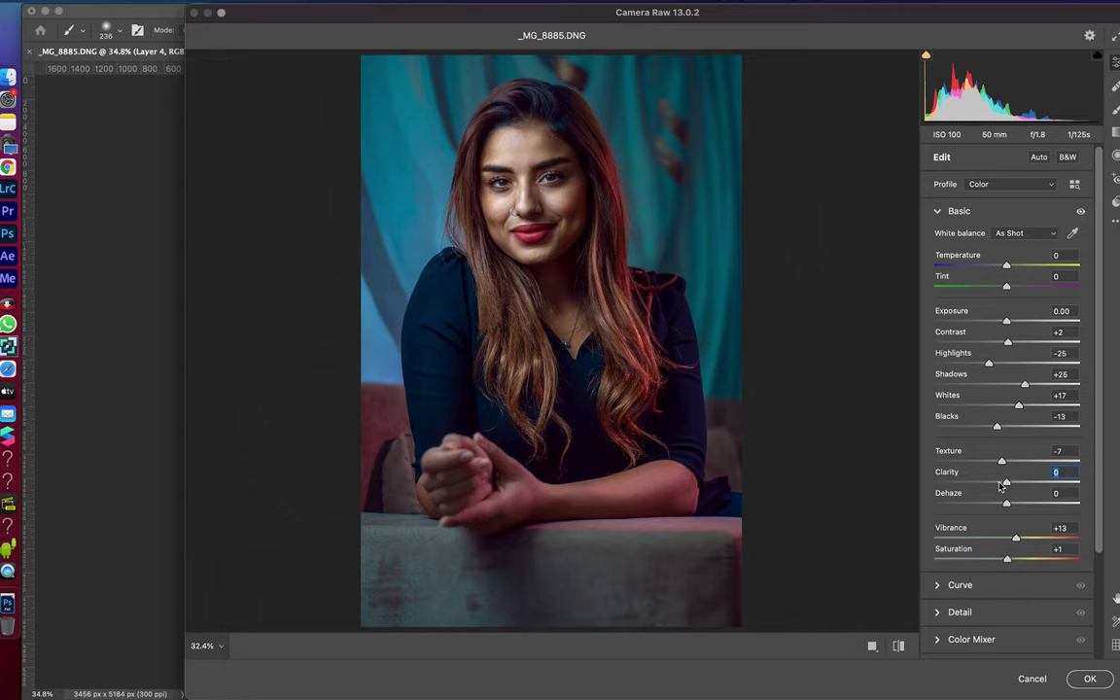
pyautogui.scroll(-3, 1009, 479)
# Step: Adjust the Calibration primaries: red saturation up, green hue shifted, blue hue negative, shadows tint reset to 0
pyautogui.click(970, 644)
pyautogui.moveTo(1005, 646)
pyautogui.mouseDown()
pyautogui.moveTo(950, 646)
pyautogui.moveTo(988, 647)
pyautogui.mouseUp()
pyautogui.moveTo(1005, 518); pyautogui.dragTo(1009, 526)
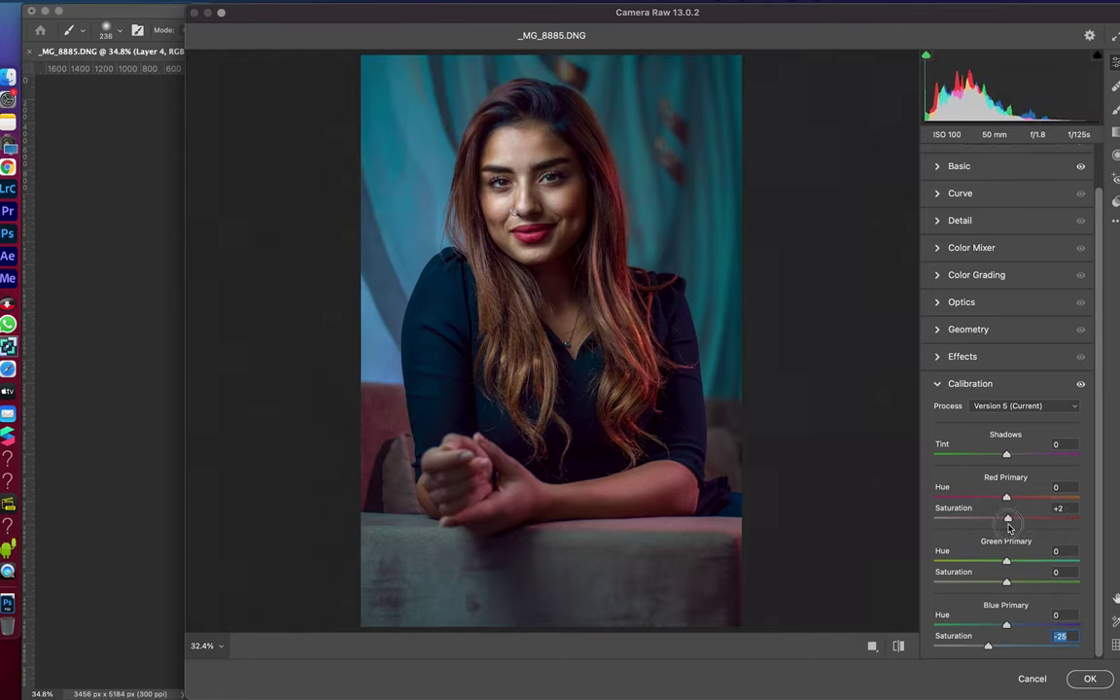
pyautogui.moveTo(1001, 563); pyautogui.dragTo(1007, 568)
pyautogui.moveTo(1006, 625); pyautogui.dragTo(1000, 627)
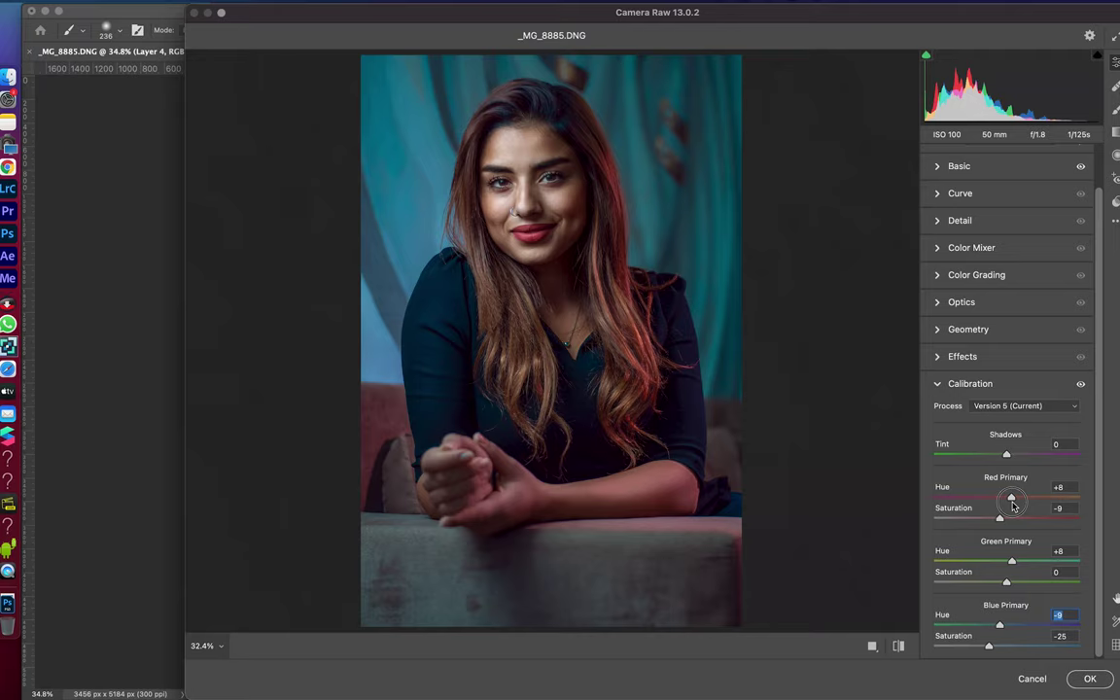
pyautogui.doubleClick(985, 453)
# Step: Tweak Color Mixer HSL: Reds saturation +15, Aquas luminance -12, Blues -9, plus orange and blue hues
pyautogui.click(965, 247)
pyautogui.moveTo(998, 374); pyautogui.dragTo(1024, 398)
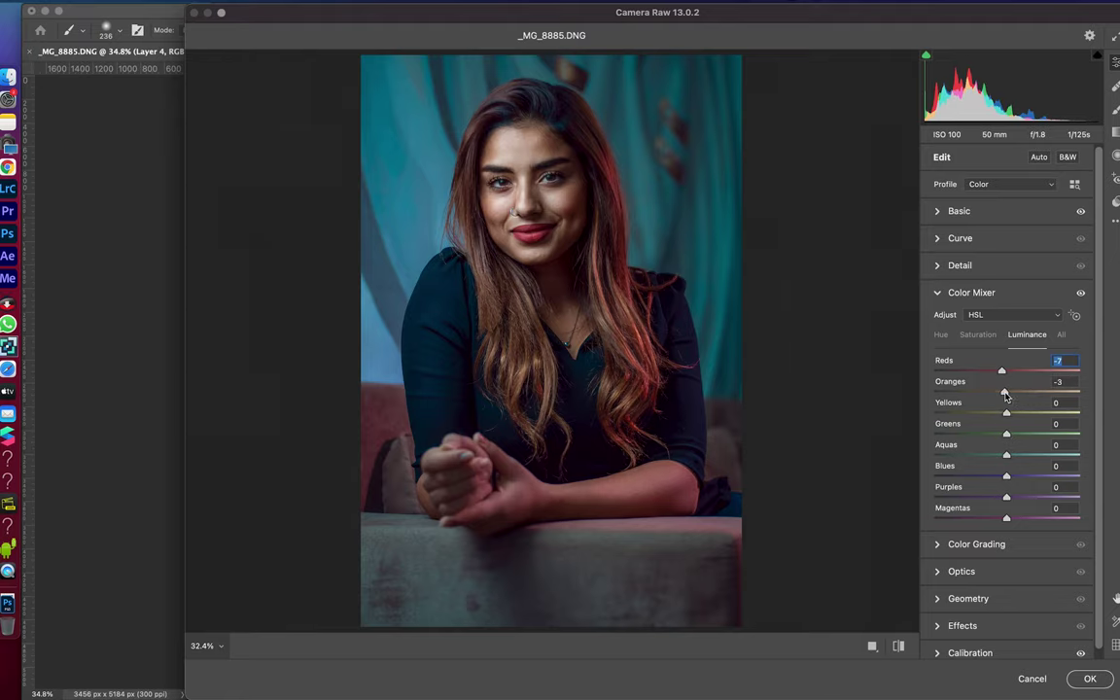
pyautogui.click(977, 333)
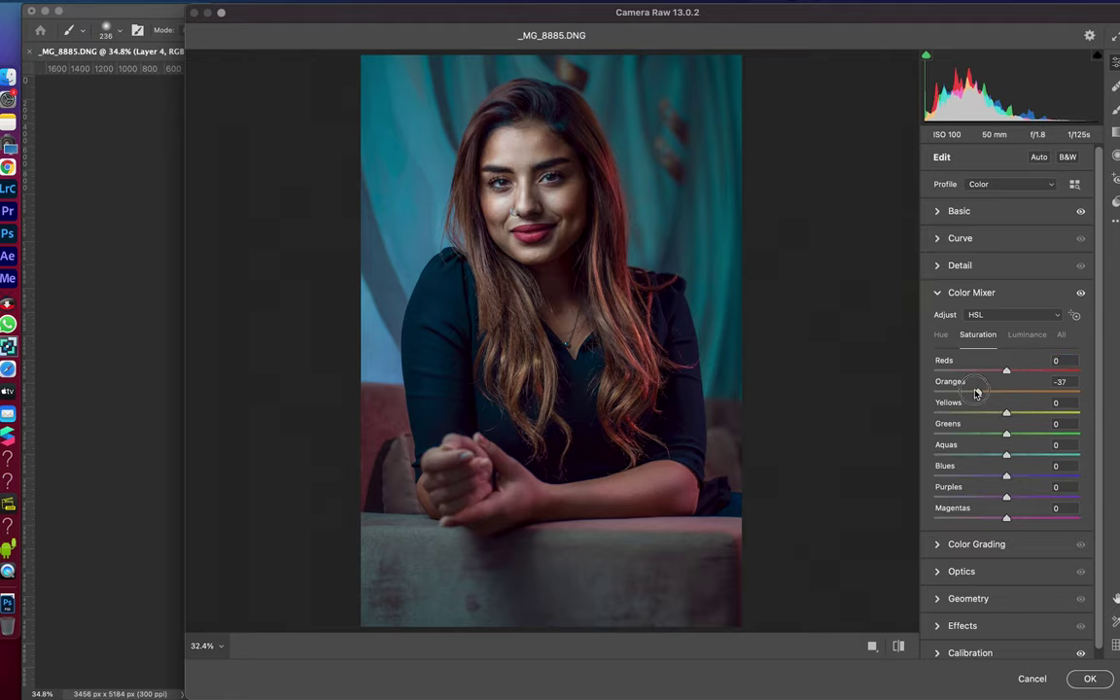
pyautogui.moveTo(1006, 392)
pyautogui.mouseDown()
pyautogui.moveTo(1018, 371)
pyautogui.moveTo(1004, 393)
pyautogui.mouseUp()
pyautogui.click(941, 335)
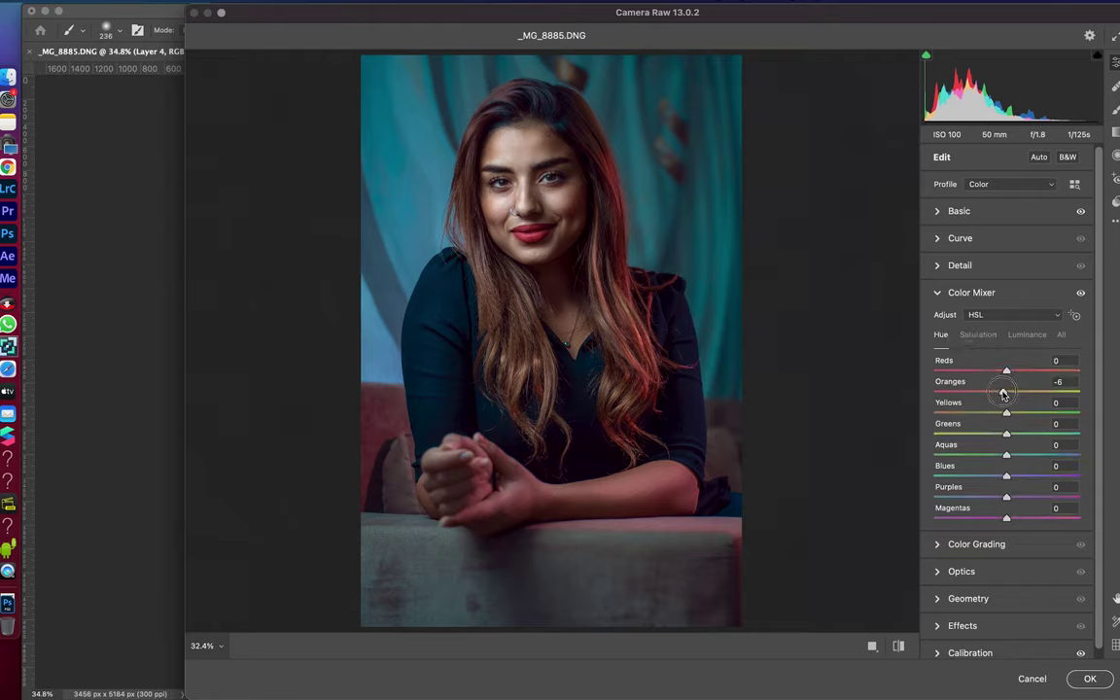
pyautogui.moveTo(1004, 393); pyautogui.dragTo(1007, 394)
pyautogui.moveTo(1006, 476); pyautogui.dragTo(1017, 478)
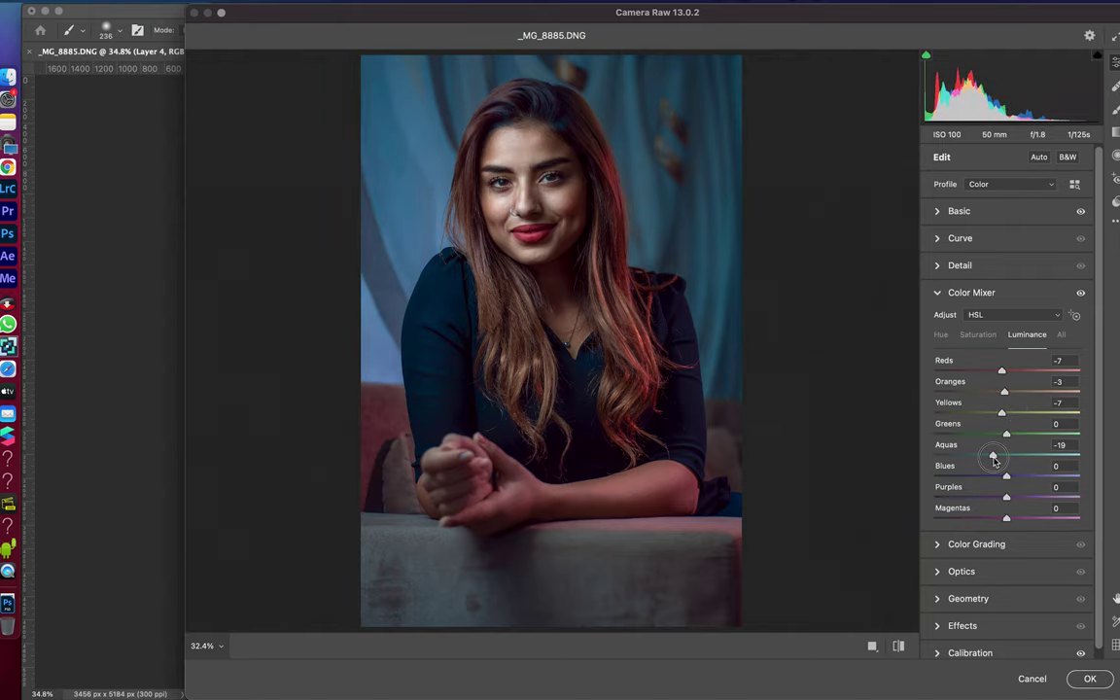
pyautogui.moveTo(993, 455); pyautogui.dragTo(999, 477)
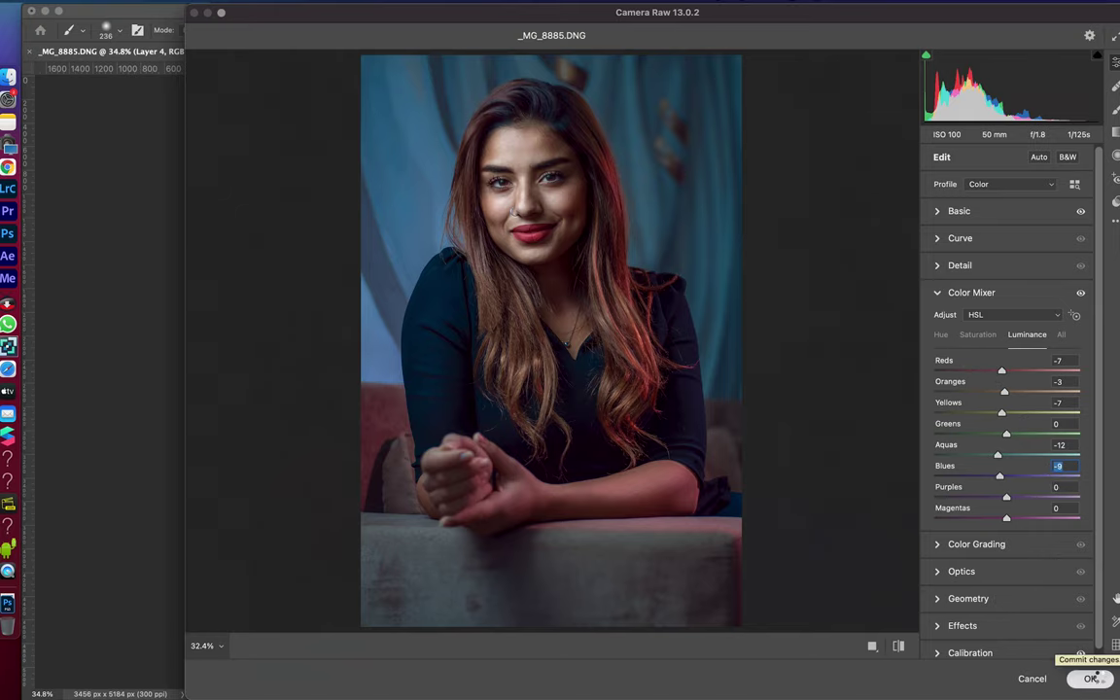
# Step: Commit the Camera Raw grade to Layer 4 and compare it against the Background layer alone
pyautogui.click(1090, 678)
pyautogui.scroll(-5, 1072, 612)
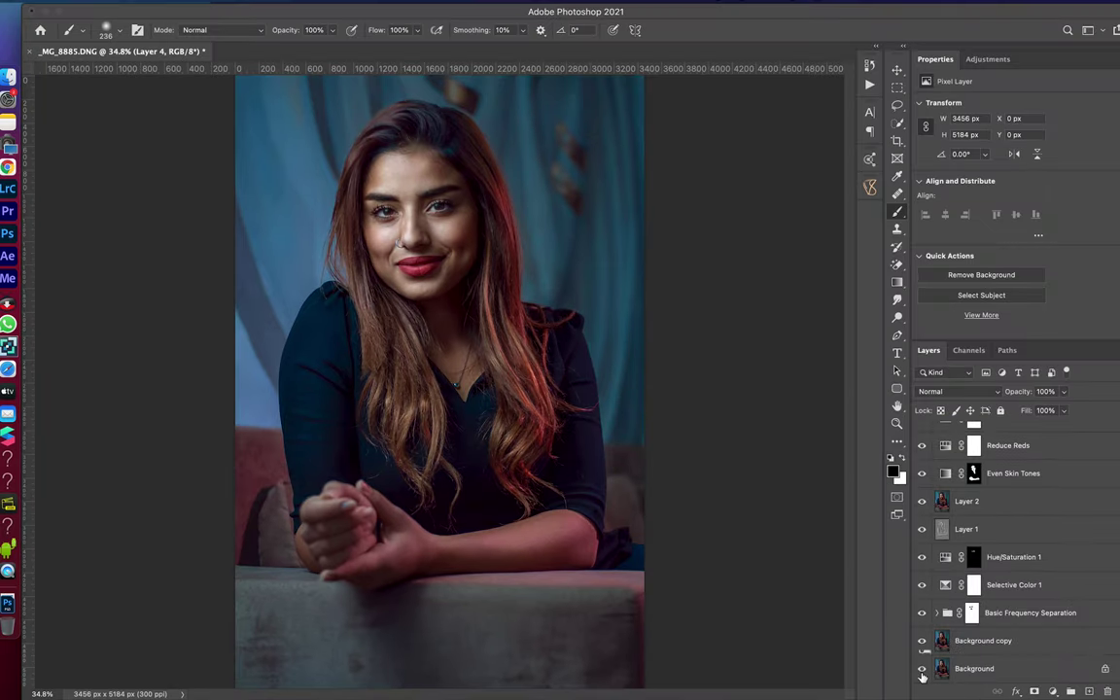
pyautogui.keyDown('alt'); pyautogui.click(921, 671); pyautogui.keyUp('alt')
pyautogui.keyDown('alt'); pyautogui.click(921, 671); pyautogui.keyUp('alt')
pyautogui.scroll(5, 1027, 632)
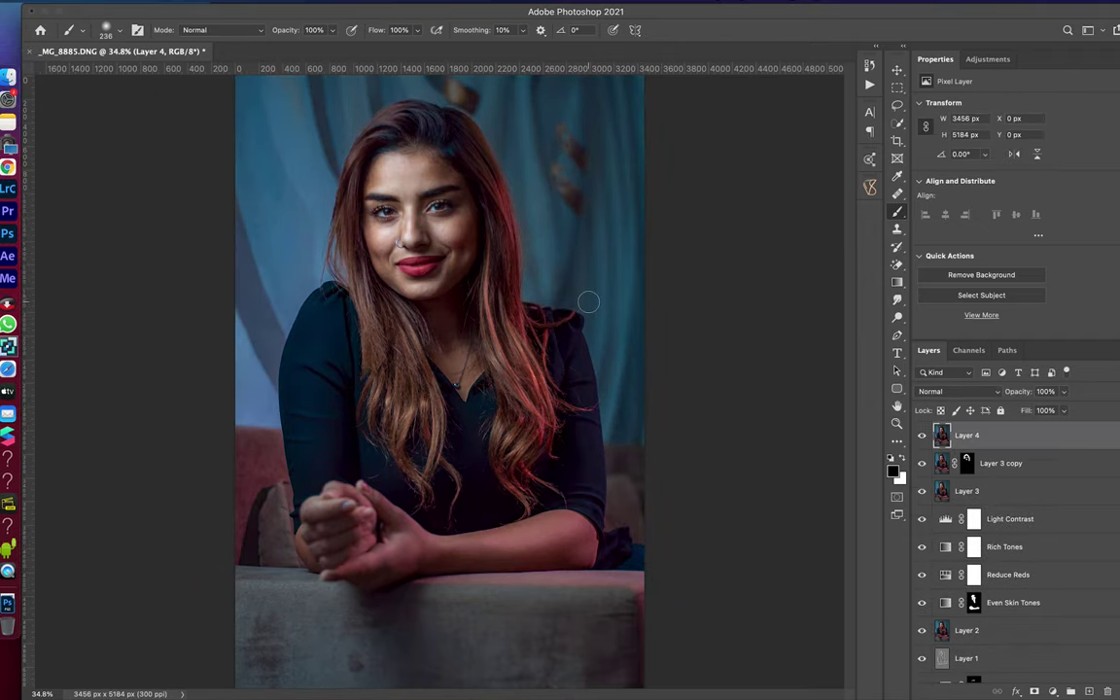
pyautogui.click(22, 78)
pyautogui.click(273, 369)
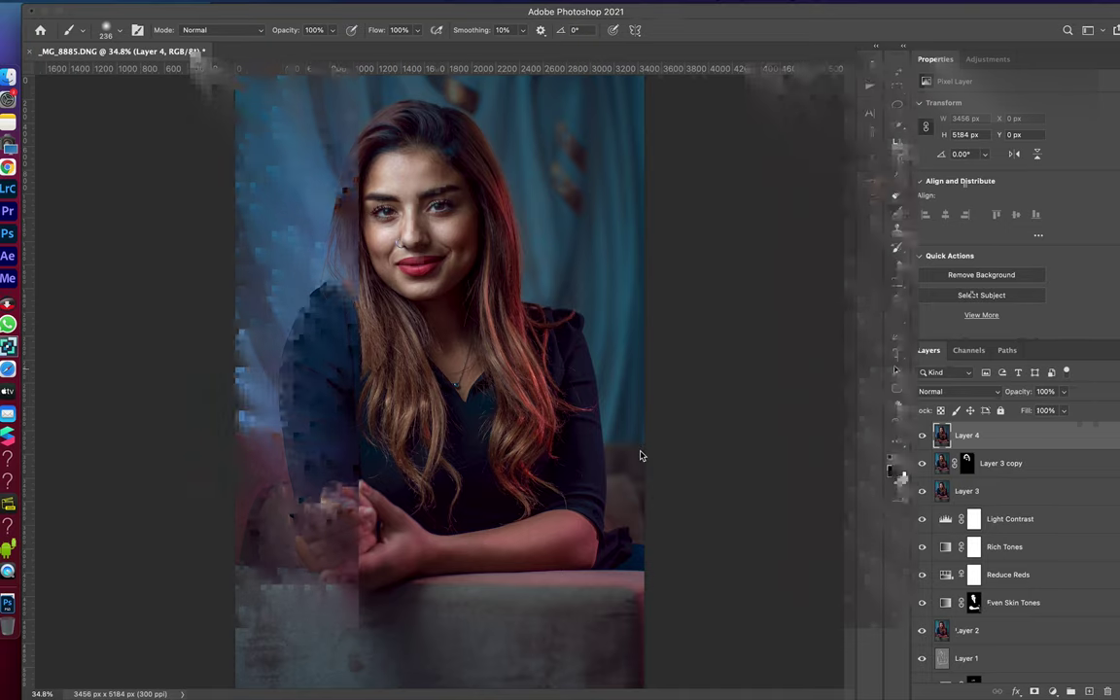
# Step: Place _MG_8885.DNG as an embedded smart object on top and compare it with the graded layers
pyautogui.hotkey('ctrl', 'shift', 'a')
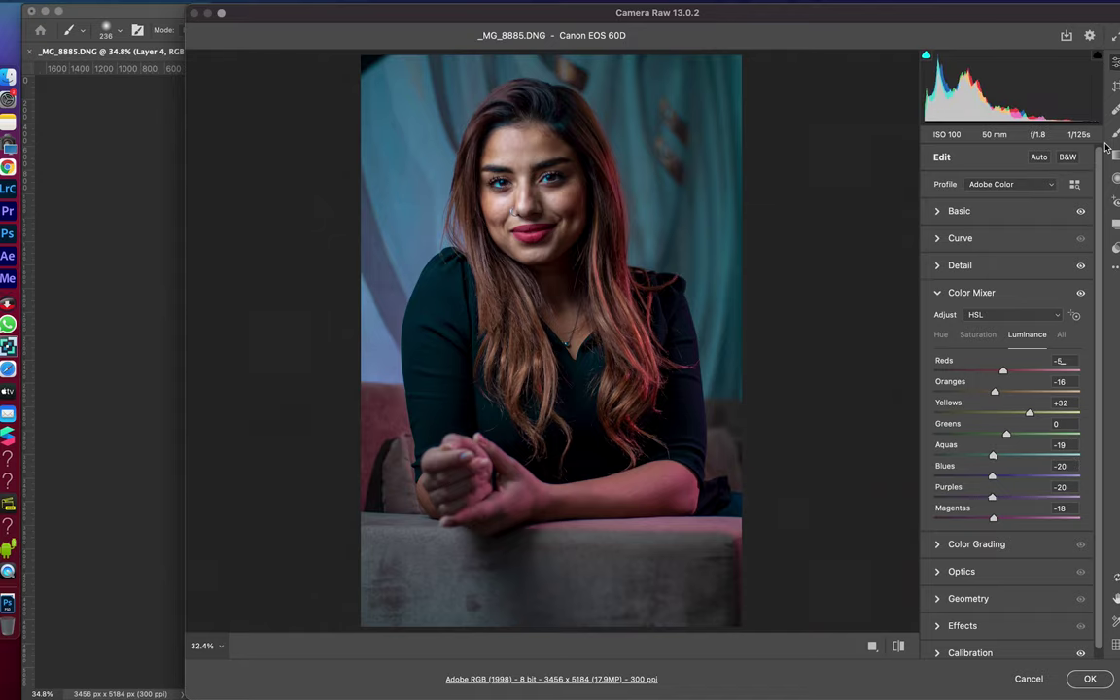
pyautogui.press('\\')
pyautogui.click(1090, 679)
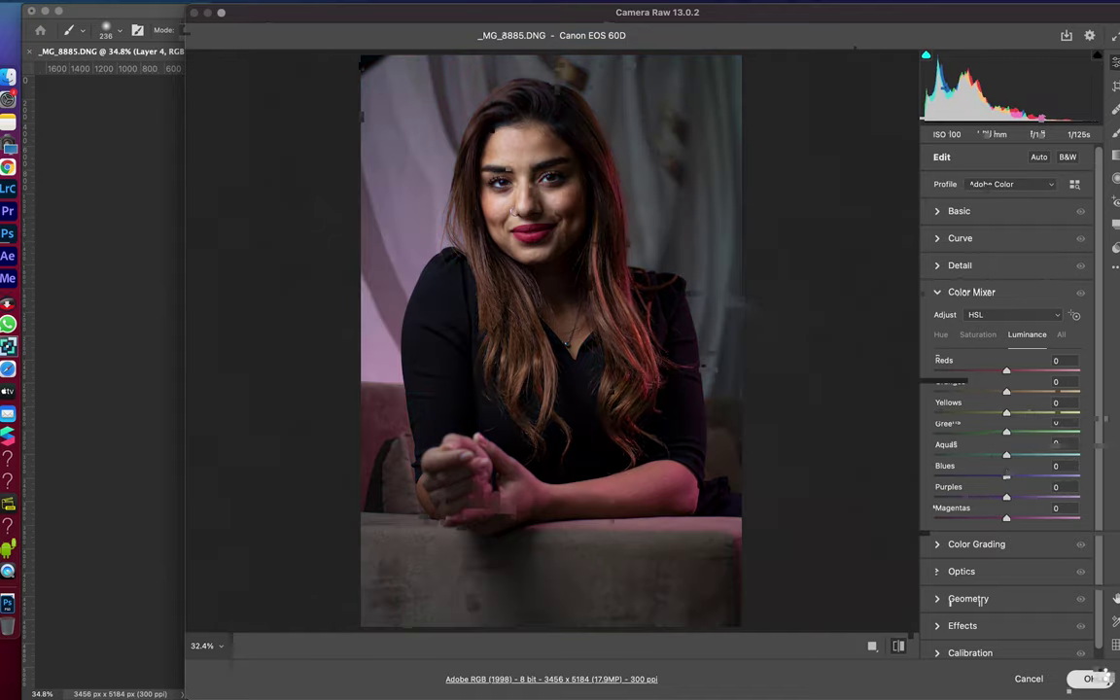
pyautogui.click(668, 31)
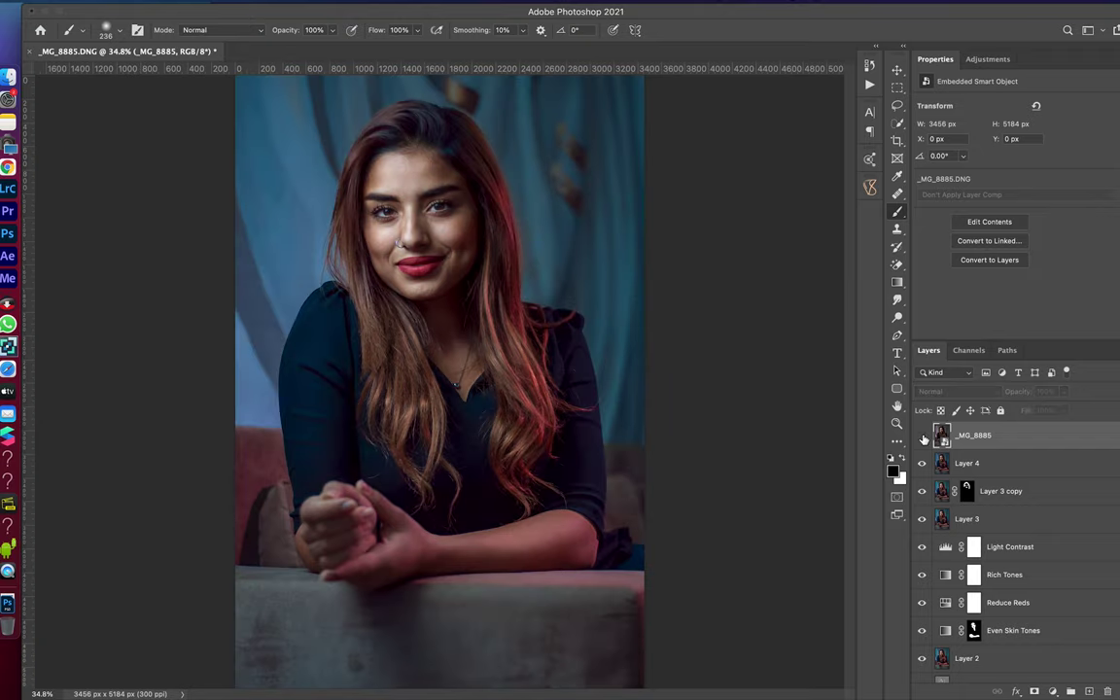
pyautogui.click(924, 438)
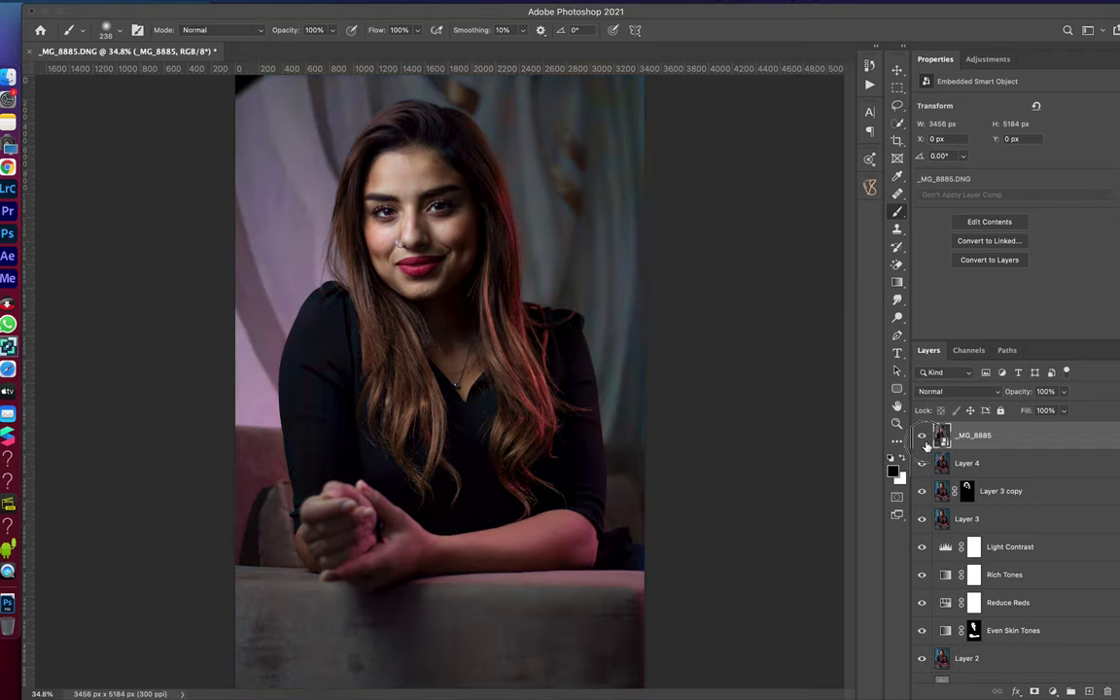